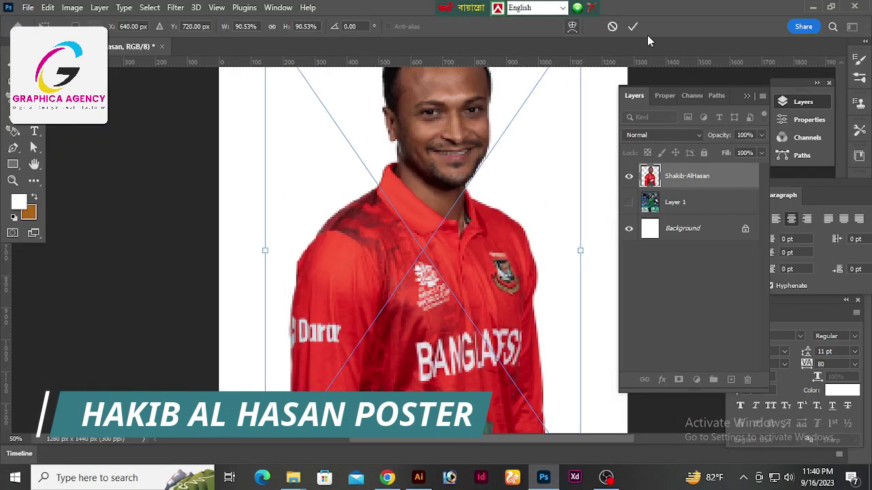
- Commit and centre the placed photo, then select the player's hair, ear and jawline
{"action": "left_click", "coordinate": [633, 27]}
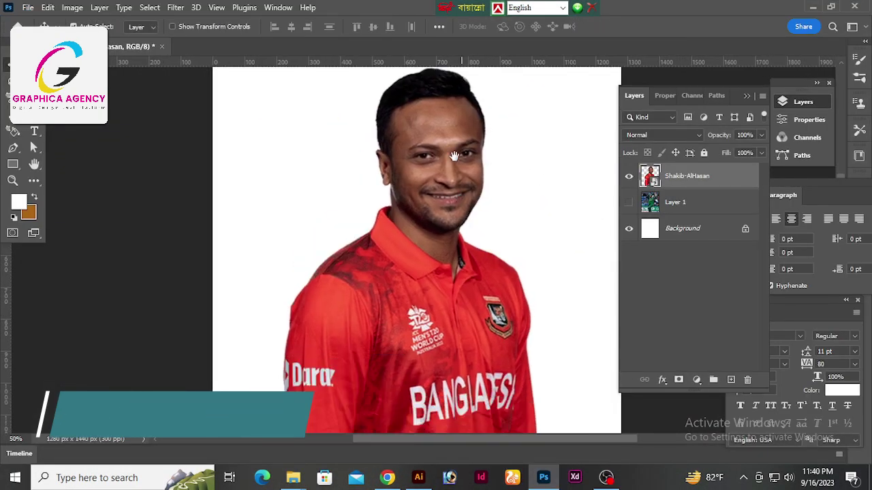
{"action": "left_click_drag", "start_coordinate": [477, 160], "coordinate": [508, 269]}
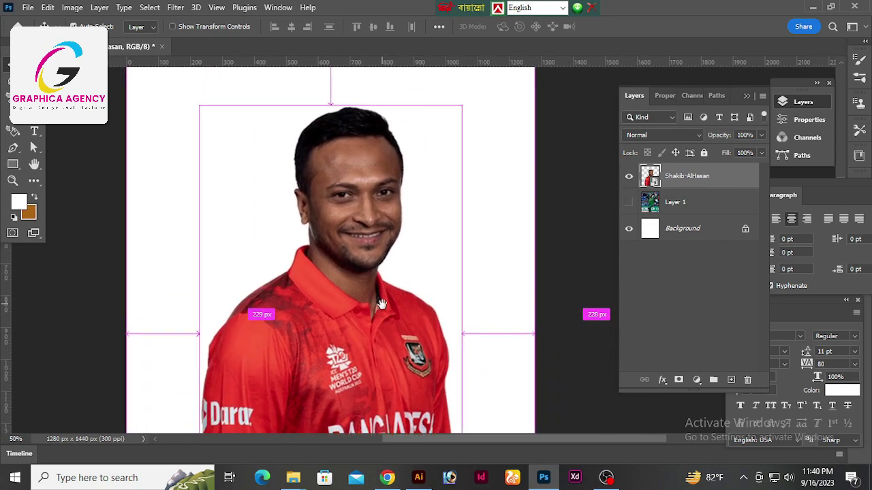
{"action": "left_click", "coordinate": [120, 93]}
{"action": "left_click_drag", "start_coordinate": [347, 136], "coordinate": [344, 179]}
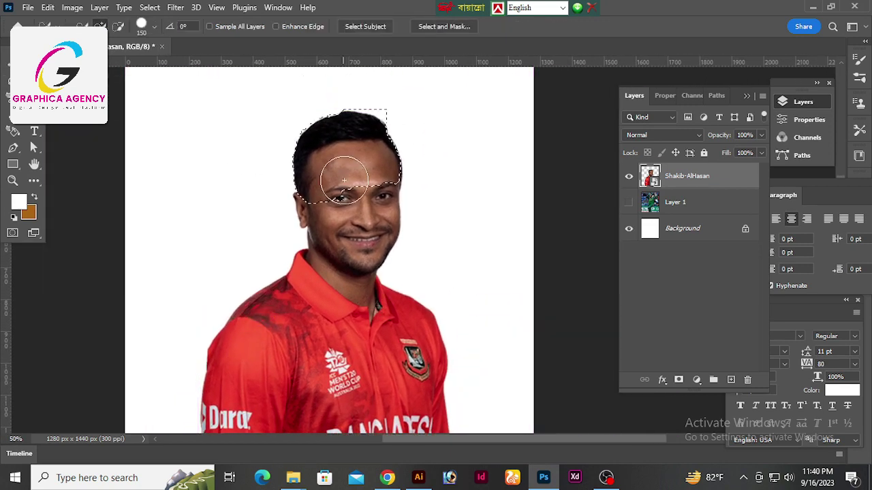
{"action": "key", "text": "ctrl+plus"}
{"action": "key", "text": "ctrl+plus"}
{"action": "key", "text": "bracketleft"}
{"action": "key", "text": "bracketleft"}
{"action": "key", "text": "bracketleft"}
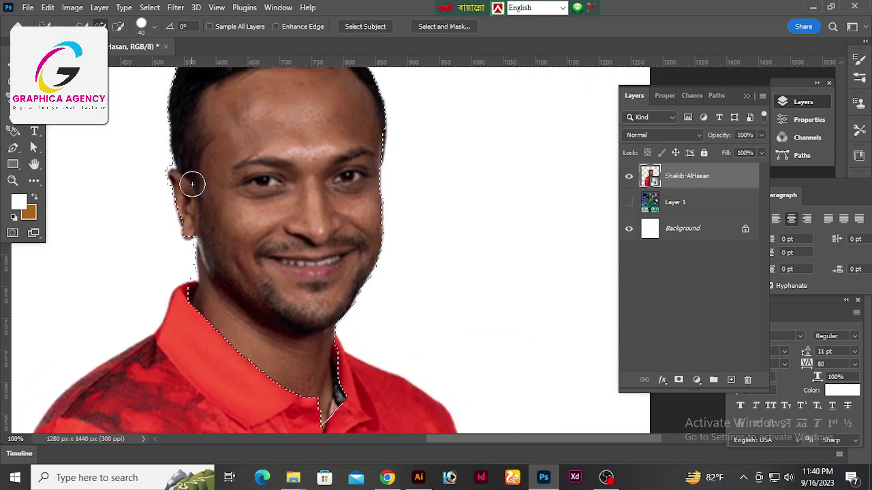
{"action": "left_click_drag", "start_coordinate": [197, 232], "coordinate": [339, 313]}
{"action": "scroll", "coordinate": [378, 232], "scroll_direction": "up", "scroll_amount": 4}
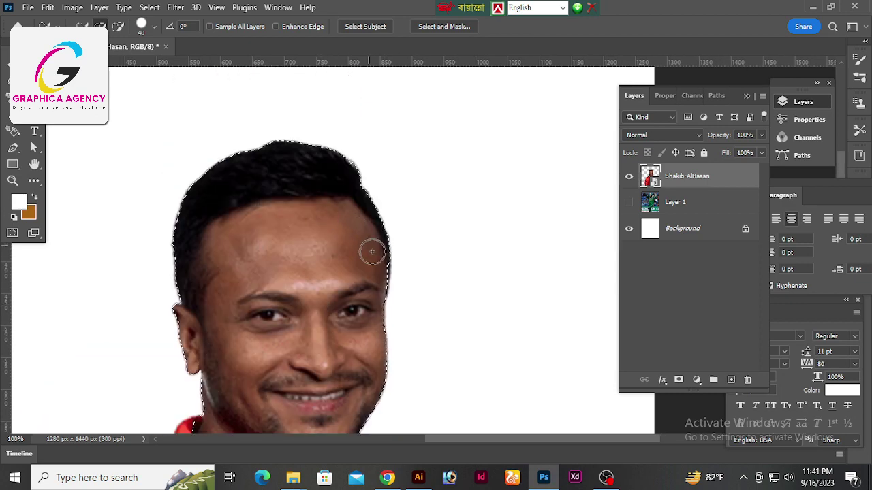
{"action": "scroll", "coordinate": [365, 340], "scroll_direction": "down", "scroll_amount": 5}
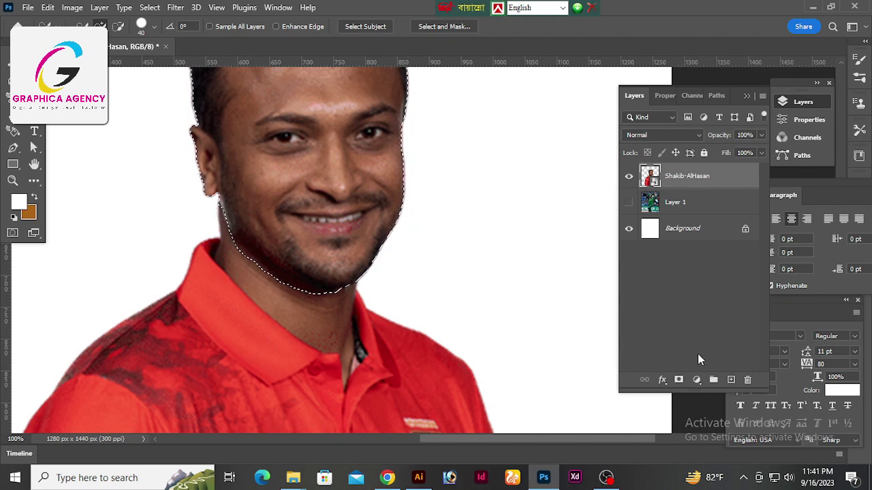
- Mask the layer down to the selected head and choose a soft round brush
{"action": "left_click", "coordinate": [678, 379]}
{"action": "key", "text": "v"}
{"action": "key", "text": "ctrl+plus"}
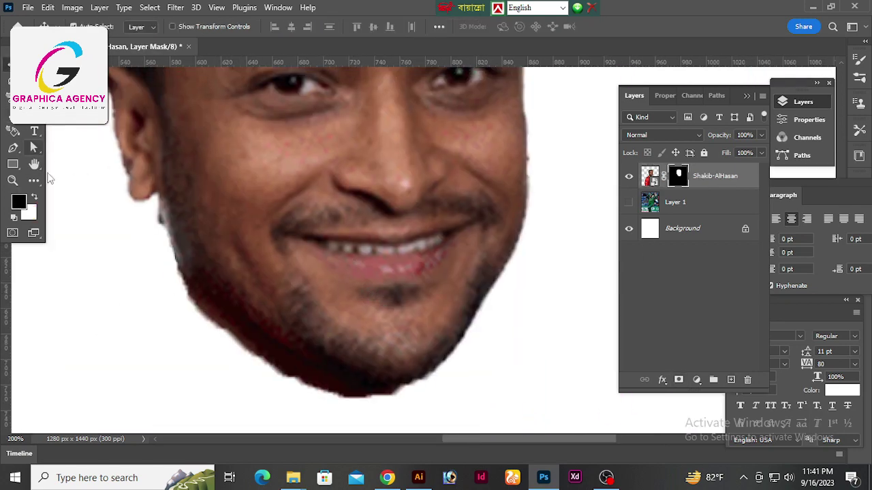
{"action": "right_click", "coordinate": [34, 98]}
{"action": "left_click", "coordinate": [89, 99]}
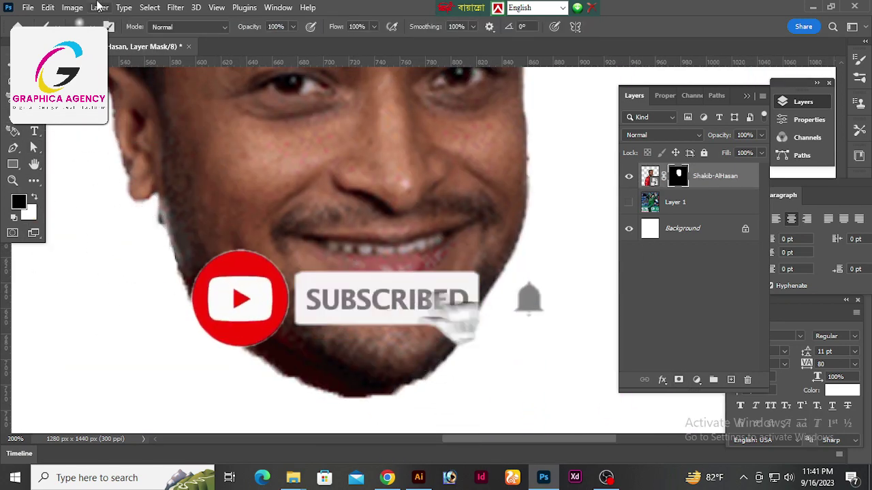
{"action": "left_click", "coordinate": [80, 27]}
{"action": "left_click", "coordinate": [111, 234]}
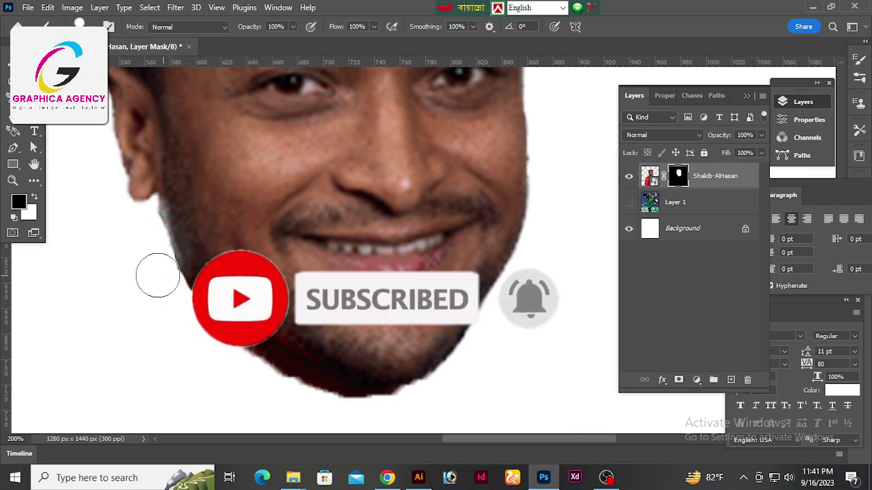
- Fit the canvas in the window and move the head cutout down and left
{"action": "scroll", "coordinate": [157, 275], "scroll_direction": "down", "scroll_amount": 3}
{"action": "left_click_drag", "start_coordinate": [482, 263], "coordinate": [498, 324]}
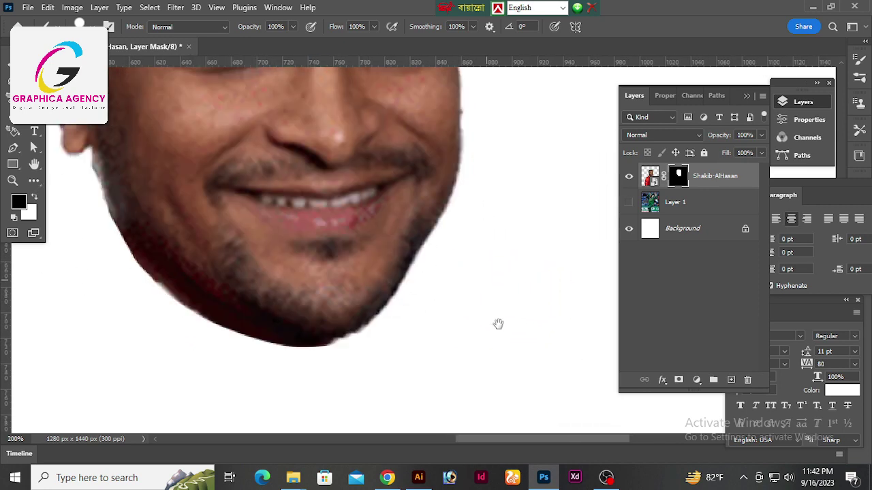
{"action": "key", "text": "ctrl+0"}
{"action": "key", "text": "v"}
{"action": "left_click_drag", "start_coordinate": [428, 224], "coordinate": [415, 269]}
- Hide the Shakib-AlHasan layer and add a Gradient fill layer above the Background
{"action": "left_click", "coordinate": [629, 176]}
{"action": "left_click", "coordinate": [683, 228]}
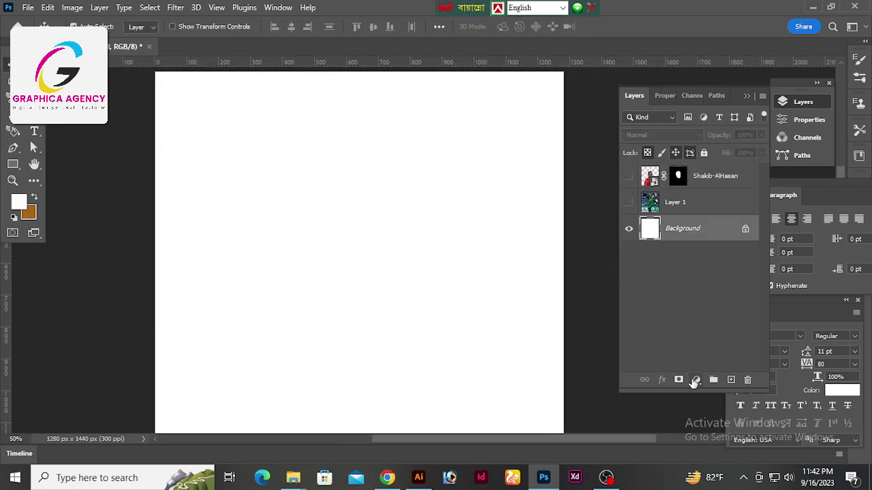
{"action": "left_click", "coordinate": [695, 380]}
{"action": "left_click", "coordinate": [709, 172]}
- Set the gradient's colour stops to dark green and bright red
{"action": "left_click", "coordinate": [712, 255]}
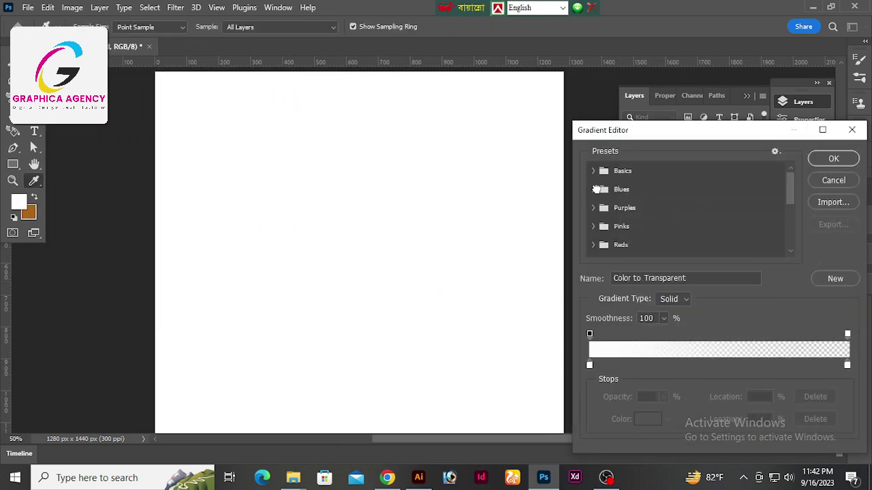
{"action": "left_click", "coordinate": [596, 190]}
{"action": "left_click", "coordinate": [712, 230]}
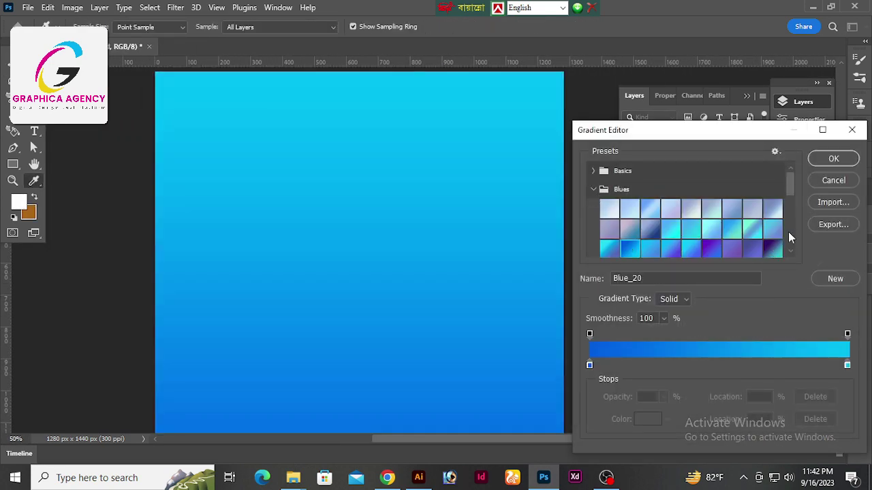
{"action": "double_click", "coordinate": [589, 364]}
{"action": "mouse_move", "coordinate": [720, 320]}
{"action": "left_mouse_down"}
{"action": "mouse_move", "coordinate": [719, 348]}
{"action": "mouse_move", "coordinate": [688, 365]}
{"action": "left_mouse_up"}
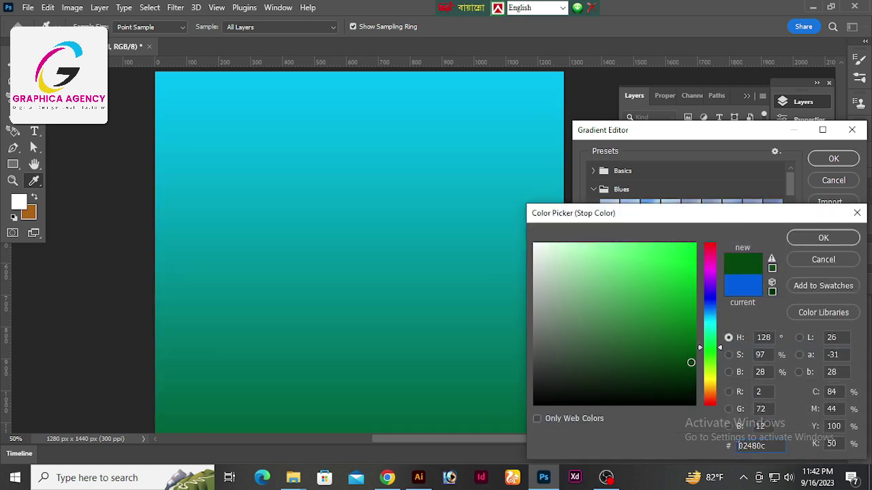
{"action": "left_click", "coordinate": [817, 239]}
{"action": "double_click", "coordinate": [848, 368]}
{"action": "left_click_drag", "start_coordinate": [720, 323], "coordinate": [719, 400]}
{"action": "left_click_drag", "start_coordinate": [688, 272], "coordinate": [689, 251]}
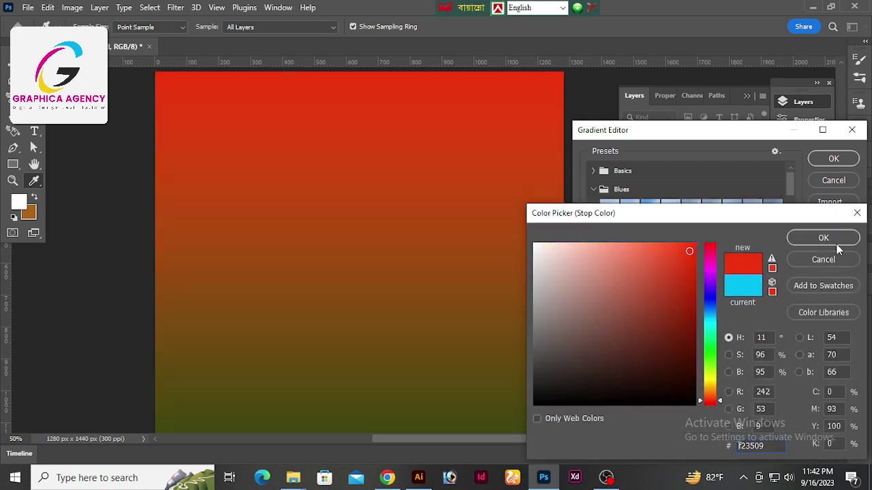
{"action": "left_click", "coordinate": [835, 242]}
{"action": "left_click", "coordinate": [833, 158]}
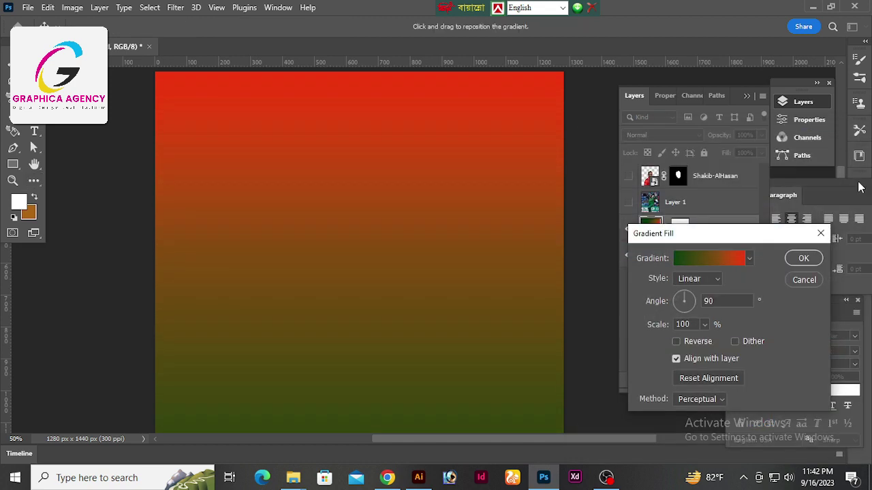
- Make the gradient Radial, reversed with red in the centre, with a larger scale
{"action": "left_click", "coordinate": [698, 278]}
{"action": "left_click", "coordinate": [688, 298]}
{"action": "left_click", "coordinate": [675, 341]}
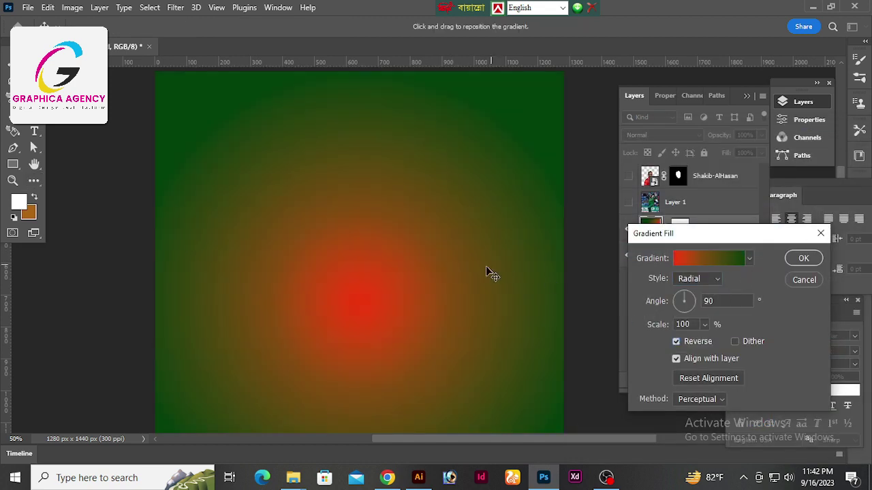
{"action": "key", "text": "Tab"}
{"action": "type", "text": "150"}
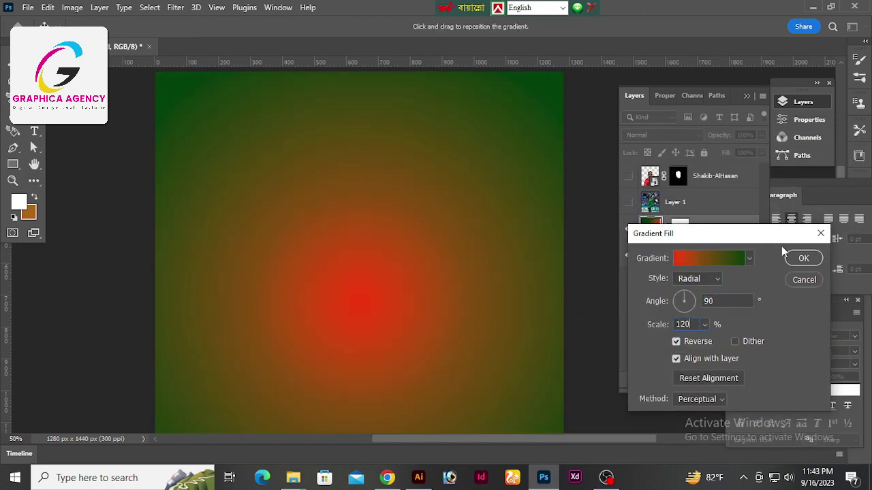
{"action": "left_click", "coordinate": [804, 258]}
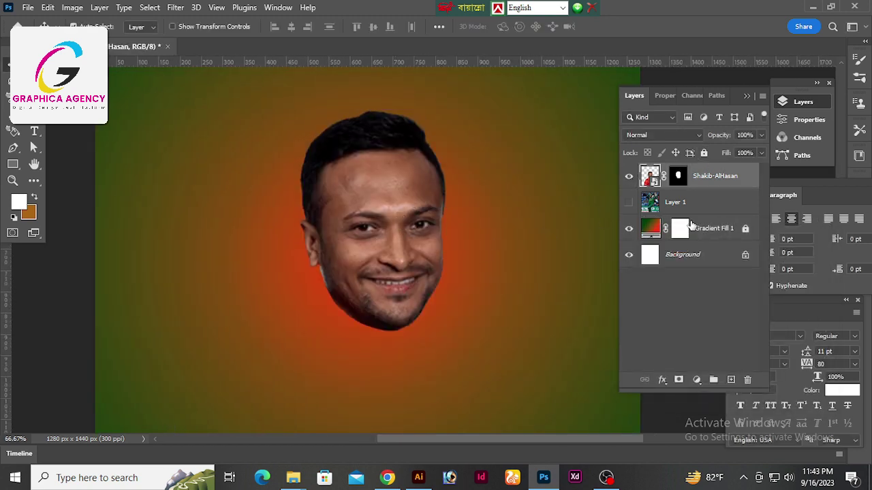
- Add a new layer above Gradient Fill 1 and try, then undo, a circular fill
{"action": "left_click", "coordinate": [691, 228]}
{"action": "left_click", "coordinate": [730, 380]}
{"action": "key", "text": "b"}
{"action": "right_click", "coordinate": [309, 196]}
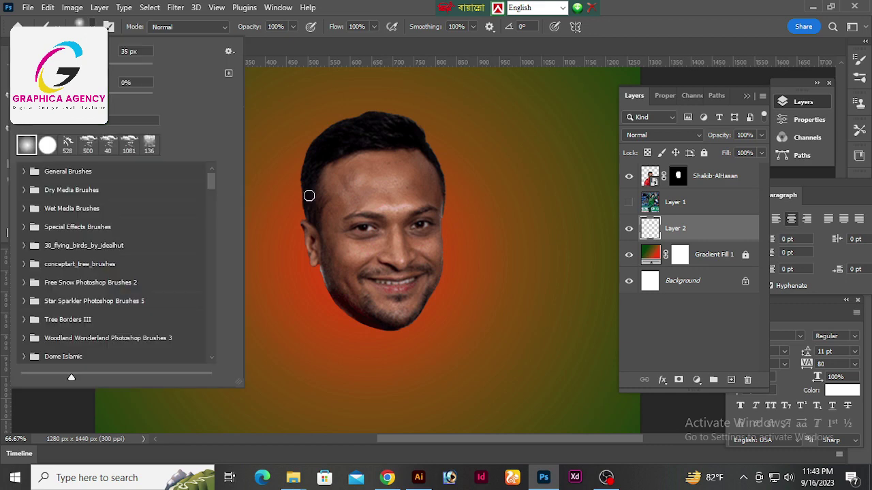
{"action": "key", "text": "Escape"}
{"action": "key", "text": "m"}
{"action": "left_click_drag", "start_coordinate": [378, 225], "coordinate": [499, 340]}
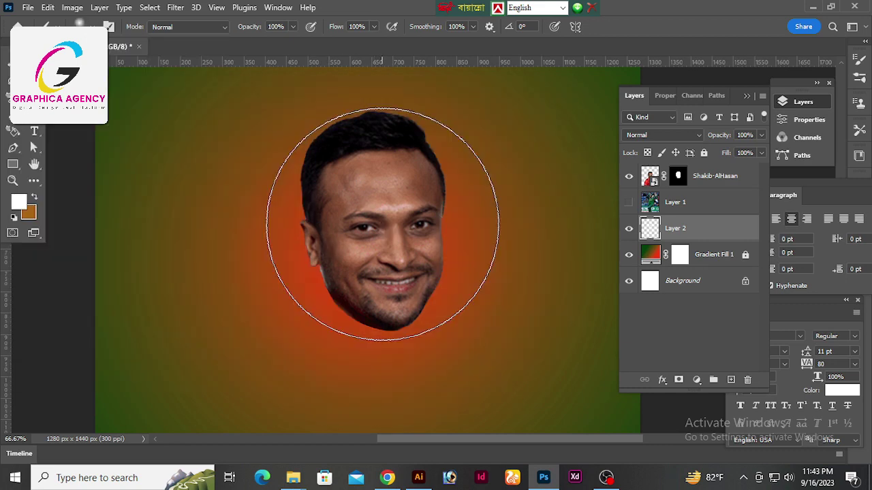
{"action": "key", "text": "alt+BackSpace"}
{"action": "key", "text": "ctrl+z"}
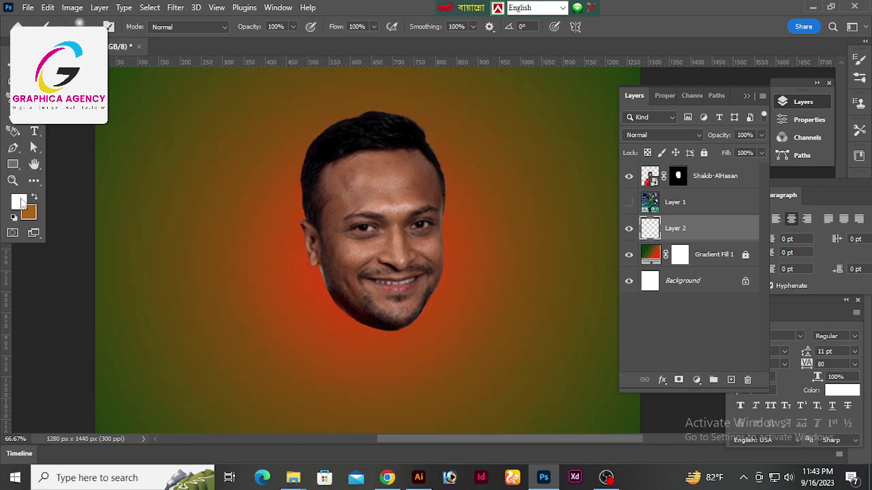
- Set the foreground to pale yellow and paint a soft glow behind the head
{"action": "left_click", "coordinate": [19, 202]}
{"action": "left_click_drag", "start_coordinate": [715, 355], "coordinate": [719, 384]}
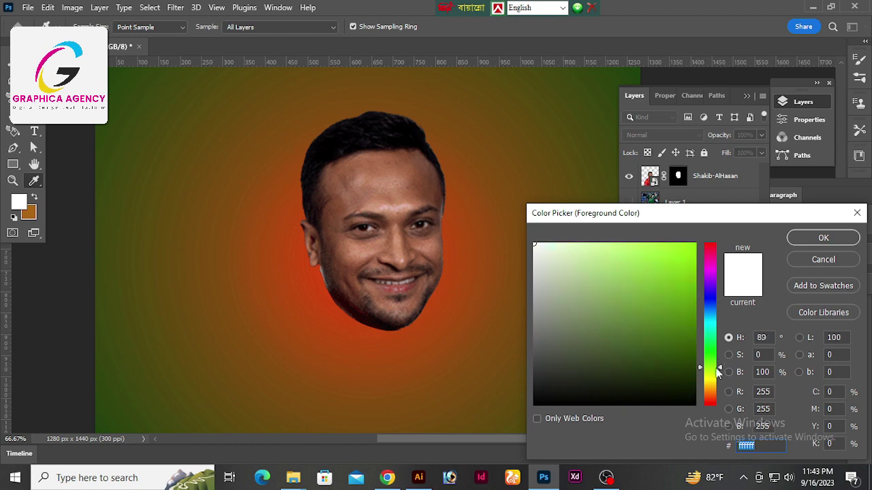
{"action": "left_click", "coordinate": [812, 242]}
{"action": "left_click", "coordinate": [375, 205]}
{"action": "key", "text": "v"}
{"action": "key", "text": "ctrl+plus"}
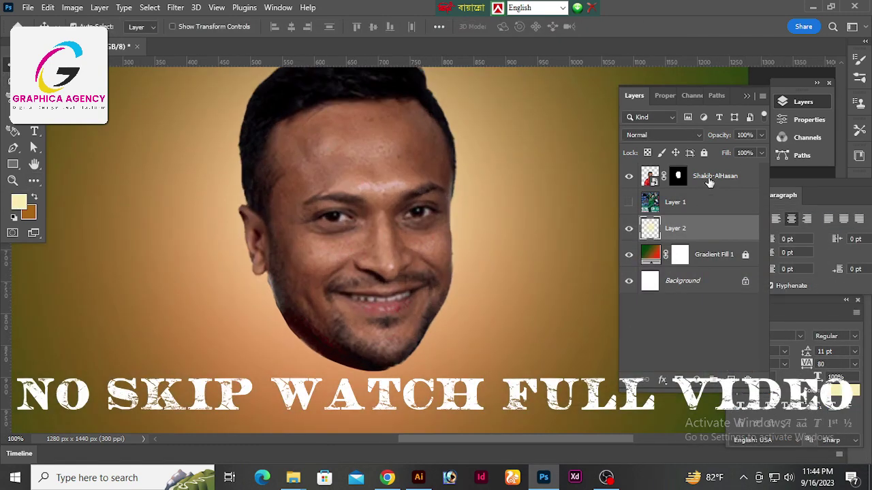
{"action": "left_click", "coordinate": [708, 178]}
- Add a Brightness/Contrast adjustment with brightness raised to 20
{"action": "left_click", "coordinate": [713, 380]}
{"action": "left_click", "coordinate": [729, 198]}
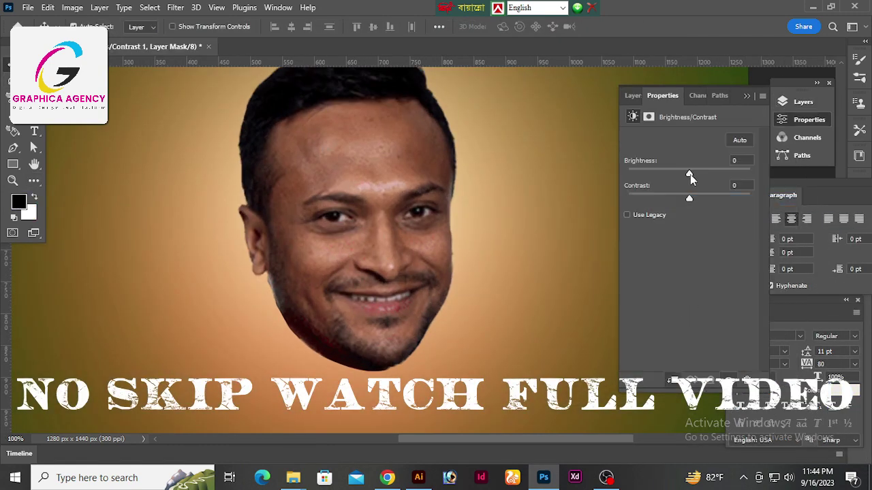
{"action": "left_click_drag", "start_coordinate": [690, 174], "coordinate": [697, 175]}
{"action": "left_click", "coordinate": [632, 96]}
- Add a Black & White adjustment clipped to the face, lowering reds and raising yellows
{"action": "left_click", "coordinate": [712, 380]}
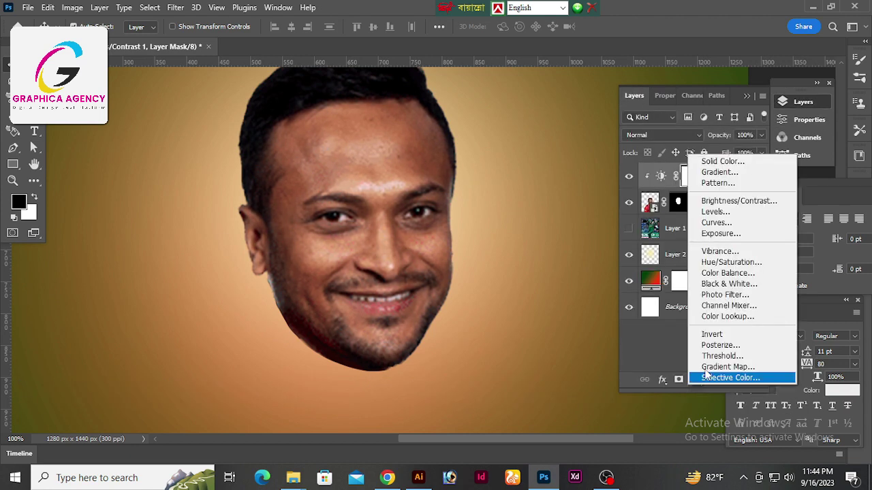
{"action": "left_click", "coordinate": [734, 287]}
{"action": "left_click", "coordinate": [672, 380]}
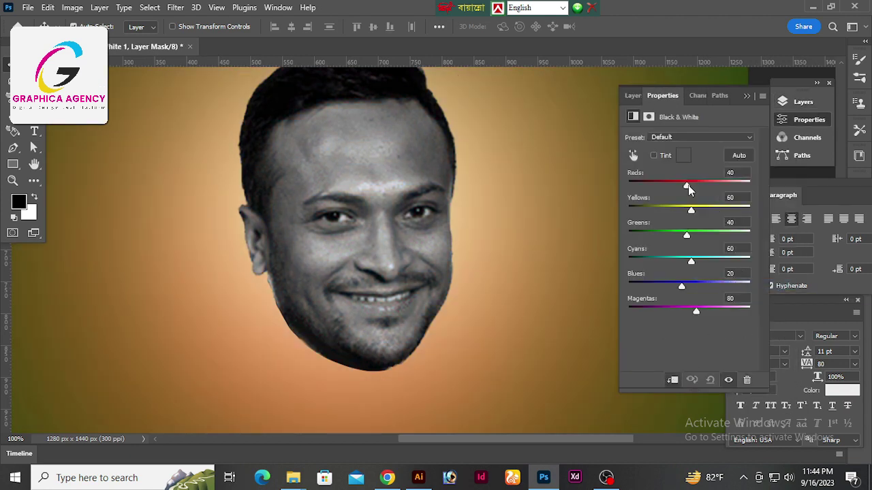
{"action": "left_click", "coordinate": [701, 137]}
{"action": "left_click", "coordinate": [662, 170]}
{"action": "key", "text": "Up"}
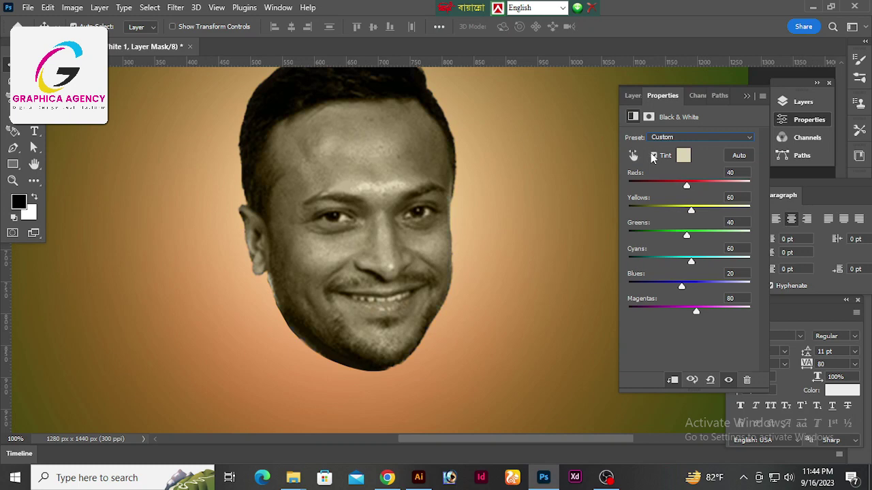
{"action": "left_click_drag", "start_coordinate": [686, 185], "coordinate": [696, 211]}
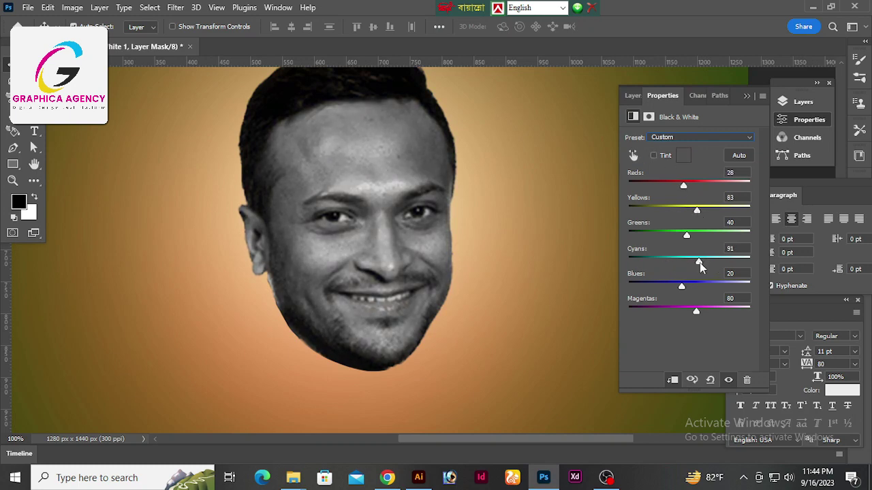
{"action": "left_click", "coordinate": [634, 96]}
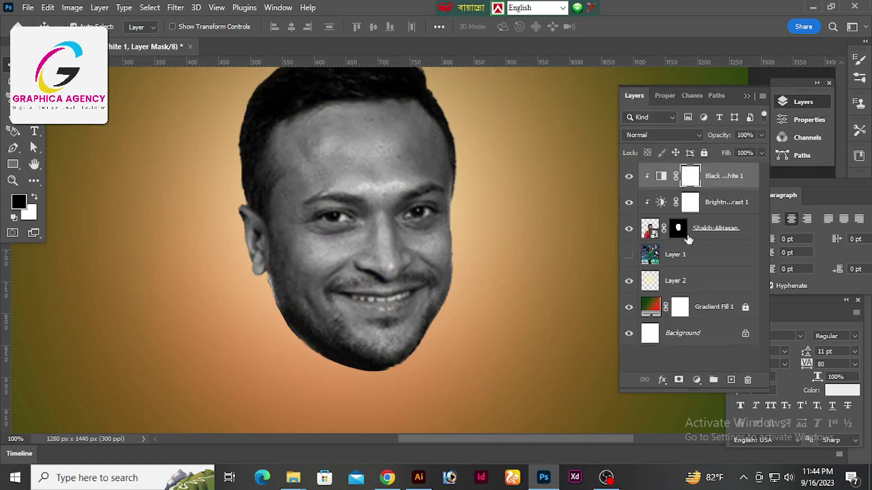
- Add a new empty Layer 3 above the Shakib-AlHasan face layer
{"action": "left_click", "coordinate": [688, 232]}
{"action": "left_click", "coordinate": [731, 379]}
{"action": "key", "text": "b"}
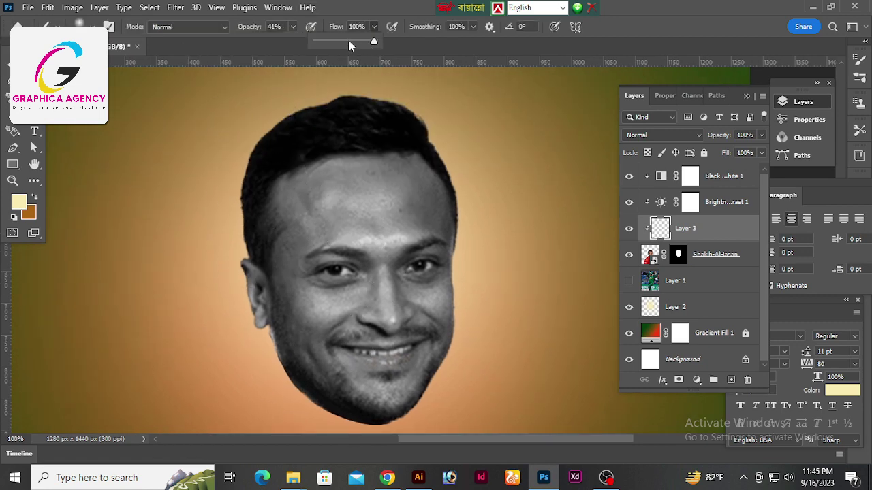
- Lower brush flow to 54% and set Layer 3's blend mode to Linear Dodge (Add)
{"action": "left_click_drag", "start_coordinate": [350, 46], "coordinate": [345, 43]}
{"action": "scroll", "coordinate": [221, 272], "scroll_direction": "down", "scroll_amount": 2}
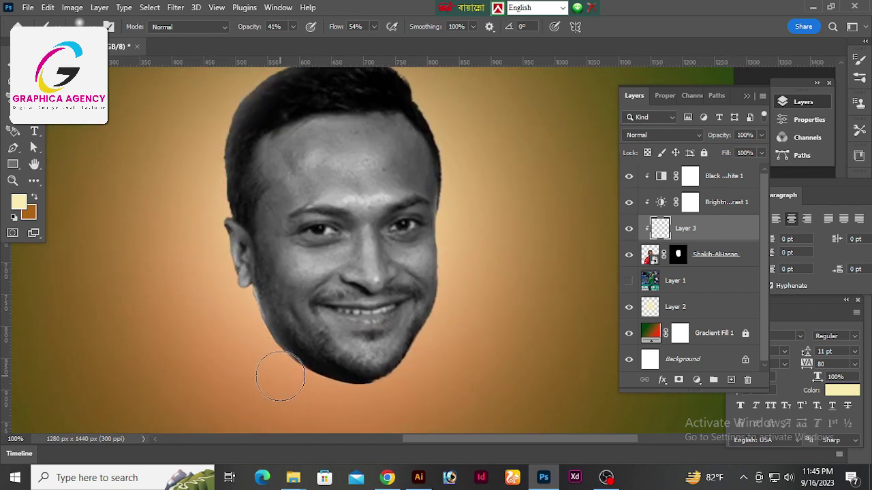
{"action": "scroll", "coordinate": [437, 138], "scroll_direction": "up", "scroll_amount": 3}
{"action": "left_click", "coordinate": [674, 135]}
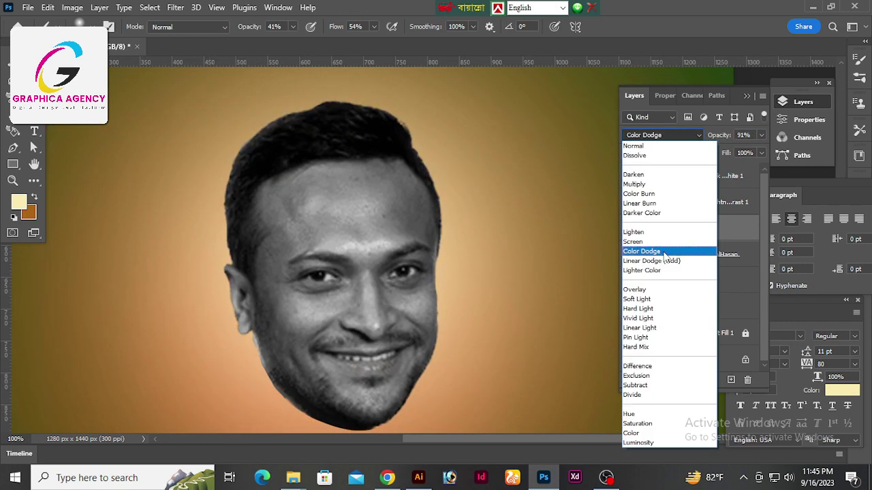
{"action": "left_click", "coordinate": [664, 256]}
{"action": "key", "text": "v"}
{"action": "key", "text": "ctrl+minus"}
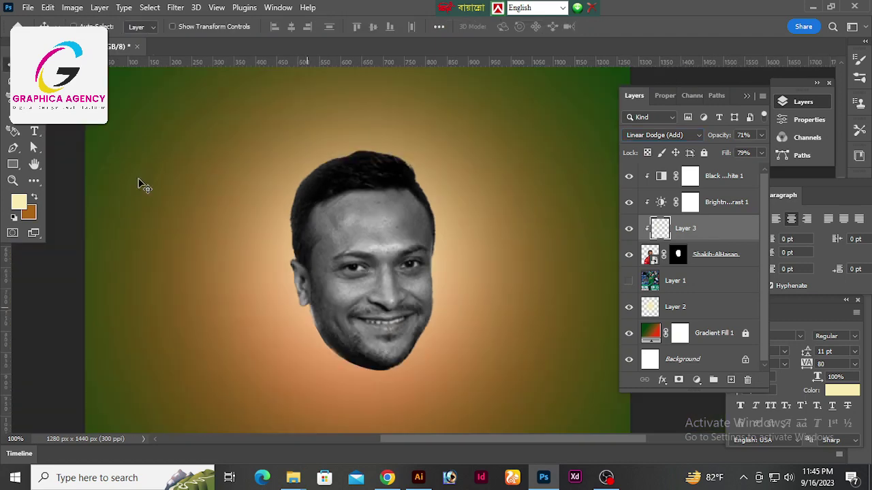
{"action": "key", "text": "ctrl+plus"}
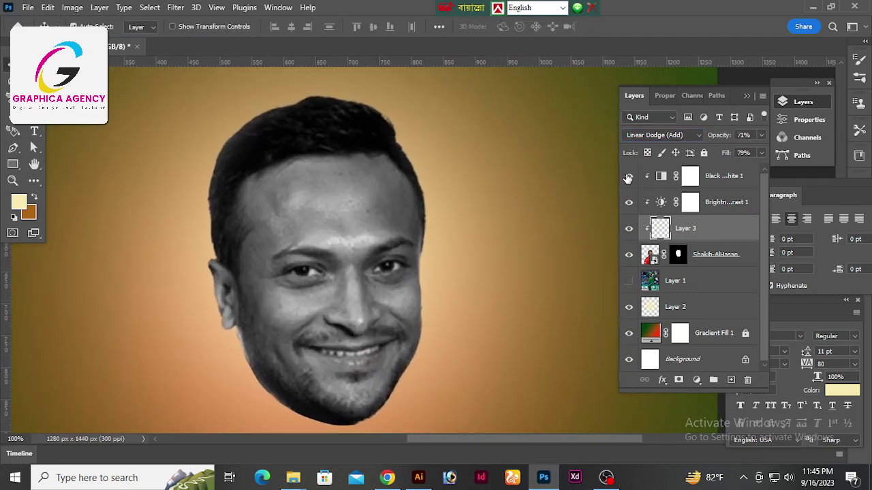
{"action": "key", "text": "ctrl+minus"}
{"action": "key", "text": "ctrl+minus"}
{"action": "left_click", "coordinate": [488, 371], "text": "ctrl"}
- Shrink the Shakib-AlHasan face layer and move it higher on the poster
{"action": "key", "text": "ctrl+t"}
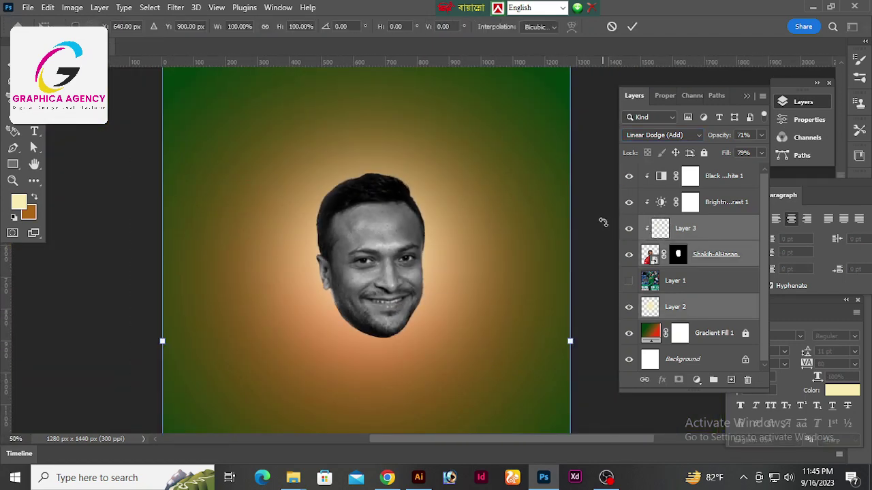
{"action": "key", "text": "Escape"}
{"action": "left_click", "coordinate": [715, 254]}
{"action": "key", "text": "ctrl+t"}
{"action": "mouse_move", "coordinate": [476, 182]}
{"action": "left_mouse_down"}
{"action": "mouse_move", "coordinate": [485, 111]}
{"action": "mouse_move", "coordinate": [477, 140]}
{"action": "mouse_move", "coordinate": [423, 169]}
{"action": "left_mouse_up"}
{"action": "key", "text": "Return"}
- Group Layer 2 and Gradient Fill 1 into a group named Bg
{"action": "left_click", "coordinate": [704, 307]}
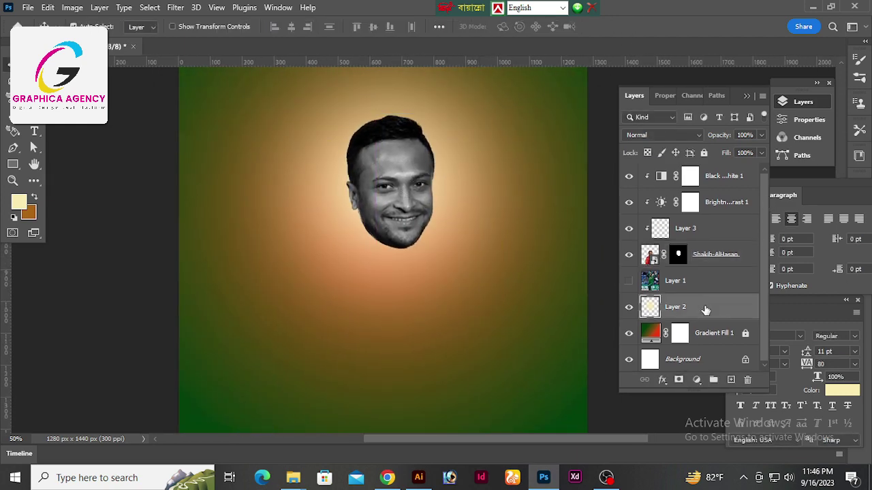
{"action": "left_click", "coordinate": [700, 333], "text": "shift"}
{"action": "key", "text": "ctrl+g"}
{"action": "double_click", "coordinate": [679, 301]}
{"action": "type", "text": "Bg"}
- Show the cricket player photo Layer 1 and open its smart object as Layer 1.psb
{"action": "left_click", "coordinate": [629, 282]}
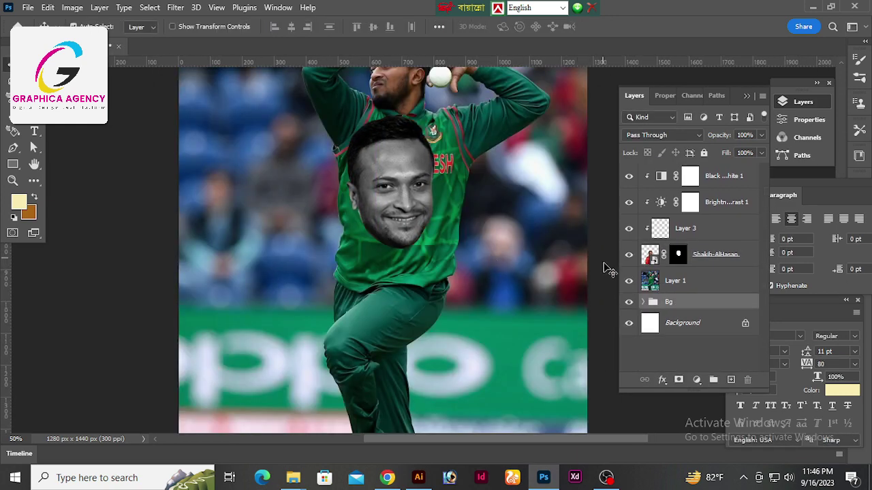
{"action": "left_click", "coordinate": [628, 254]}
{"action": "right_click", "coordinate": [675, 281]}
{"action": "key", "text": "Escape"}
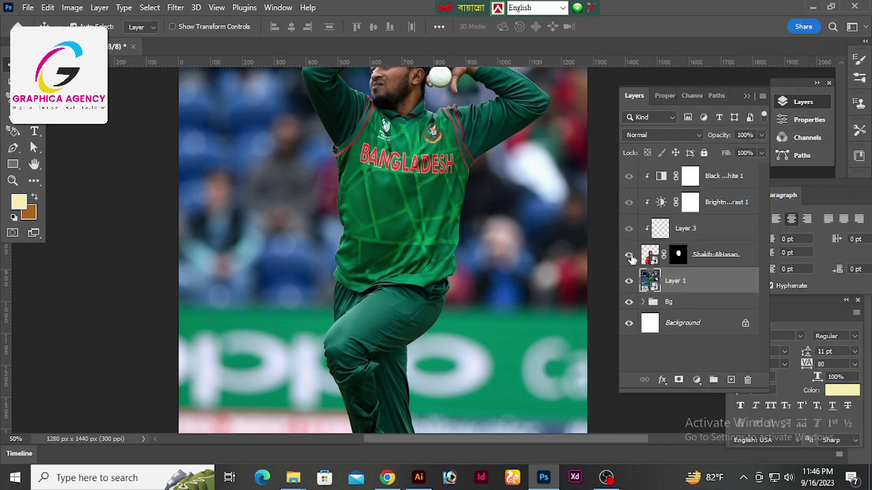
{"action": "left_click", "coordinate": [629, 254]}
{"action": "double_click", "coordinate": [651, 283]}
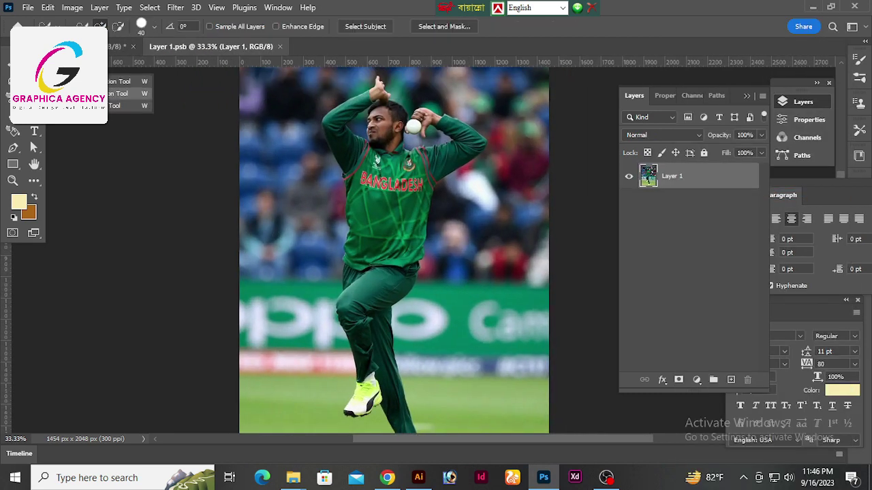
- Select the cricket player with the Object Selection Tool in Lasso mode
{"action": "left_click", "coordinate": [122, 81]}
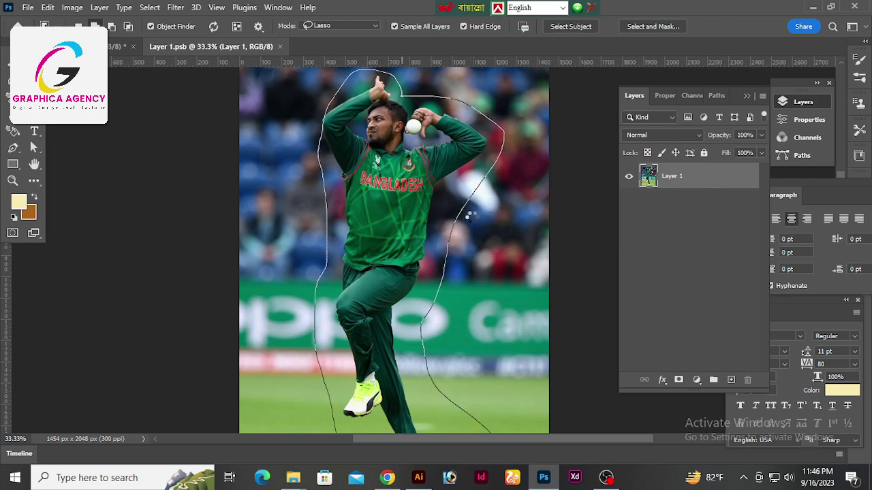
{"action": "left_click_drag", "start_coordinate": [470, 215], "coordinate": [477, 225]}
{"action": "scroll", "coordinate": [382, 191], "scroll_direction": "up", "scroll_amount": 2}
{"action": "scroll", "coordinate": [432, 97], "scroll_direction": "up", "scroll_amount": 2}
{"action": "scroll", "coordinate": [398, 182], "scroll_direction": "up", "scroll_amount": 2}
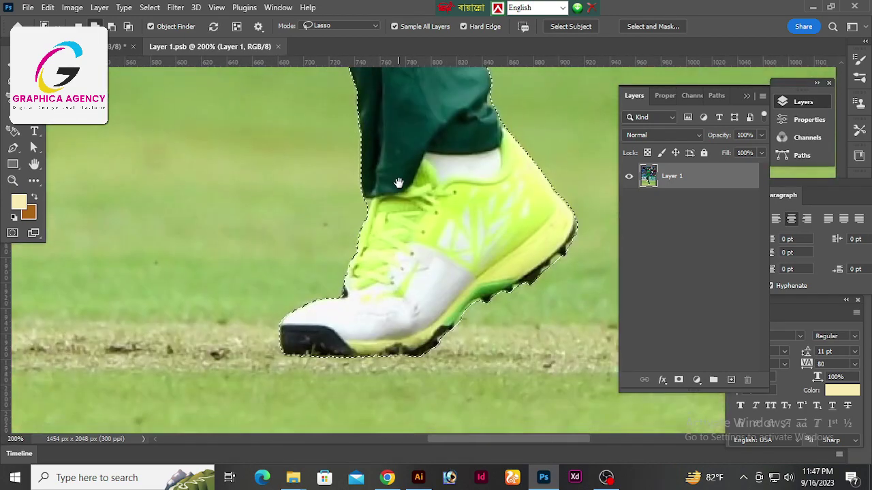
{"action": "left_click_drag", "start_coordinate": [399, 183], "coordinate": [480, 429]}
- Refine the selection edge under the ball with a smaller Quick Selection brush
{"action": "right_click", "coordinate": [34, 81]}
{"action": "left_click", "coordinate": [122, 96]}
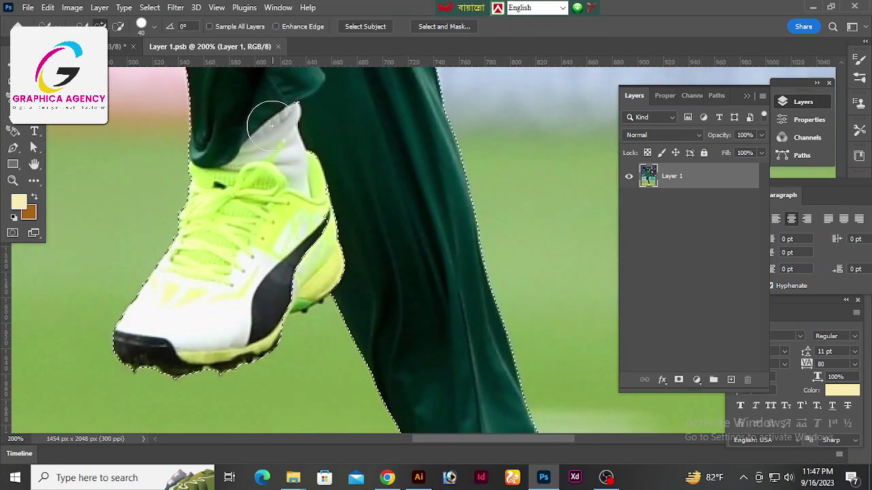
{"action": "key", "text": "bracketleft"}
{"action": "key", "text": "bracketleft"}
{"action": "key", "text": "bracketleft"}
{"action": "scroll", "coordinate": [292, 249], "scroll_direction": "up", "scroll_amount": 2}
{"action": "scroll", "coordinate": [242, 347], "scroll_direction": "up", "scroll_amount": 3}
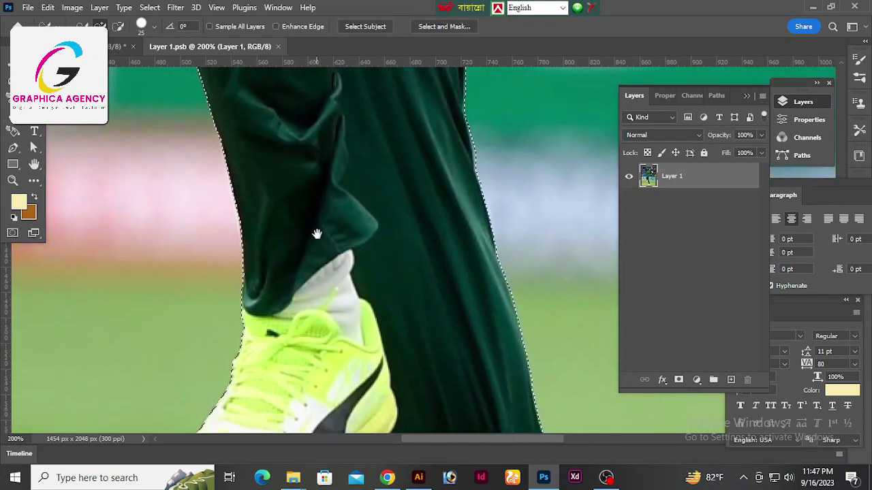
{"action": "scroll", "coordinate": [315, 232], "scroll_direction": "up", "scroll_amount": 5}
{"action": "scroll", "coordinate": [338, 286], "scroll_direction": "up", "scroll_amount": 5}
{"action": "scroll", "coordinate": [422, 313], "scroll_direction": "right", "scroll_amount": 3}
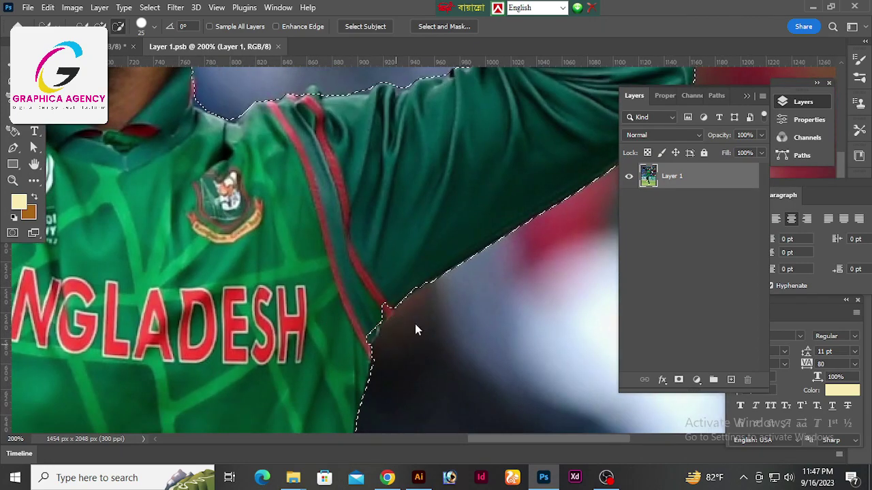
{"action": "mouse_move", "coordinate": [368, 318]}
{"action": "left_mouse_down"}
{"action": "mouse_move", "coordinate": [59, 350]}
{"action": "mouse_move", "coordinate": [418, 321]}
{"action": "mouse_move", "coordinate": [486, 408]}
{"action": "left_mouse_up"}
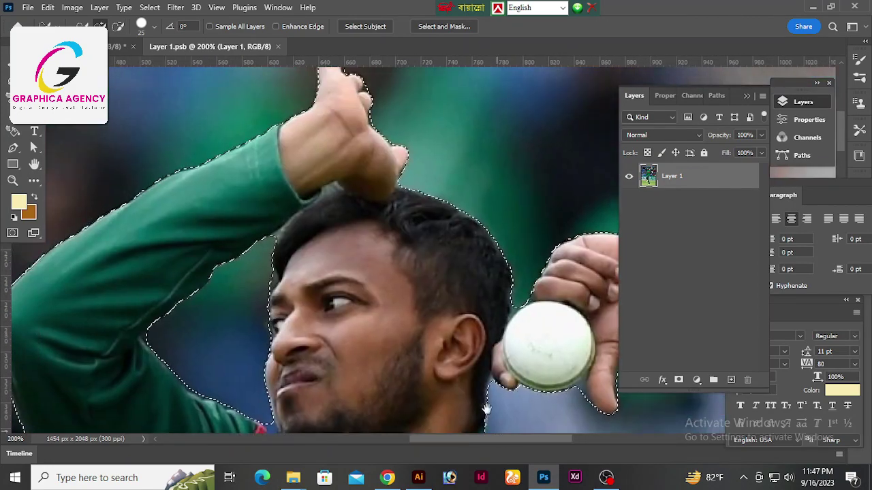
{"action": "left_click_drag", "start_coordinate": [403, 313], "coordinate": [420, 207]}
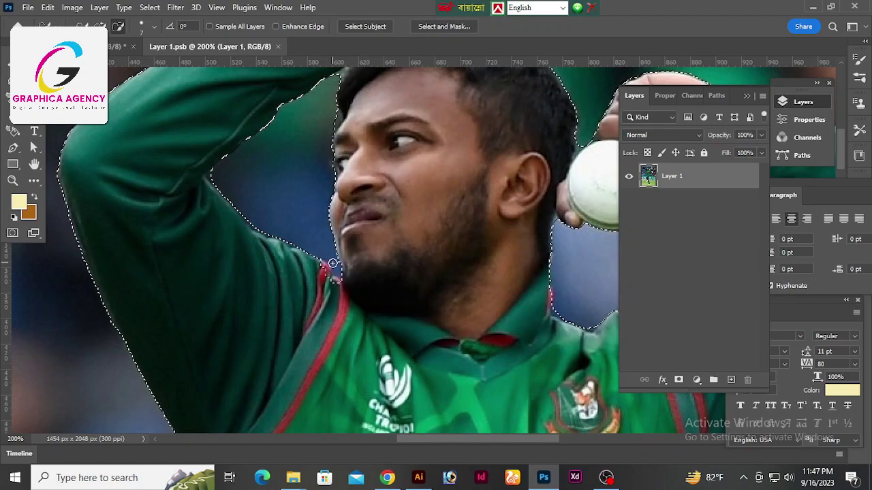
{"action": "scroll", "coordinate": [327, 259], "scroll_direction": "down", "scroll_amount": 5}
{"action": "scroll", "coordinate": [332, 223], "scroll_direction": "left", "scroll_amount": 2}
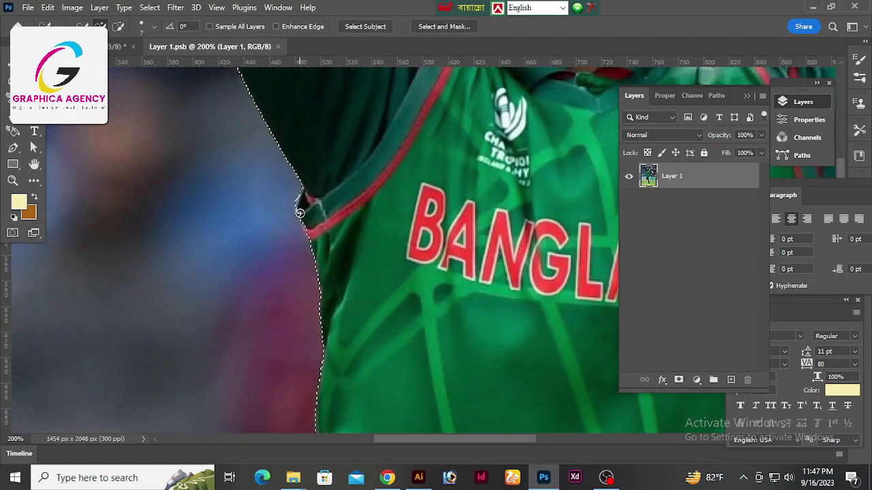
{"action": "scroll", "coordinate": [300, 213], "scroll_direction": "down", "scroll_amount": 3}
{"action": "scroll", "coordinate": [372, 121], "scroll_direction": "up", "scroll_amount": 5}
{"action": "scroll", "coordinate": [385, 338], "scroll_direction": "up", "scroll_amount": 2}
{"action": "scroll", "coordinate": [393, 287], "scroll_direction": "down", "scroll_amount": 2}
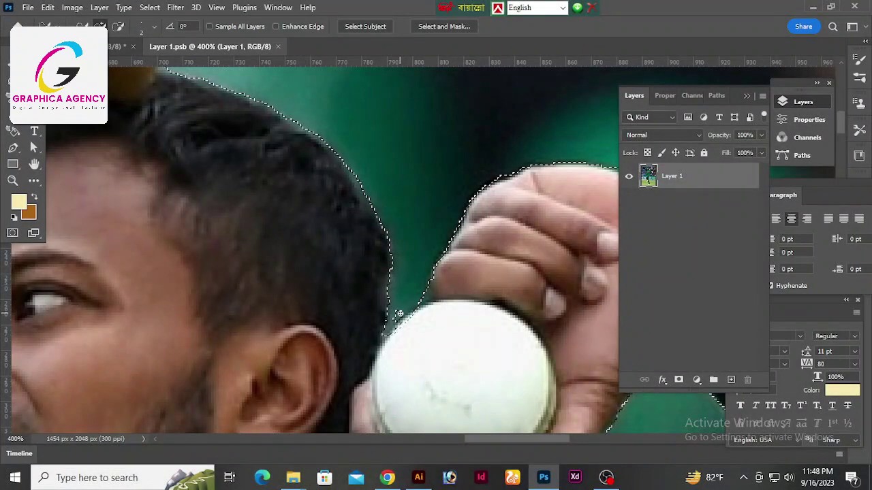
{"action": "scroll", "coordinate": [402, 326], "scroll_direction": "down", "scroll_amount": 5}
{"action": "scroll", "coordinate": [365, 277], "scroll_direction": "right", "scroll_amount": 2}
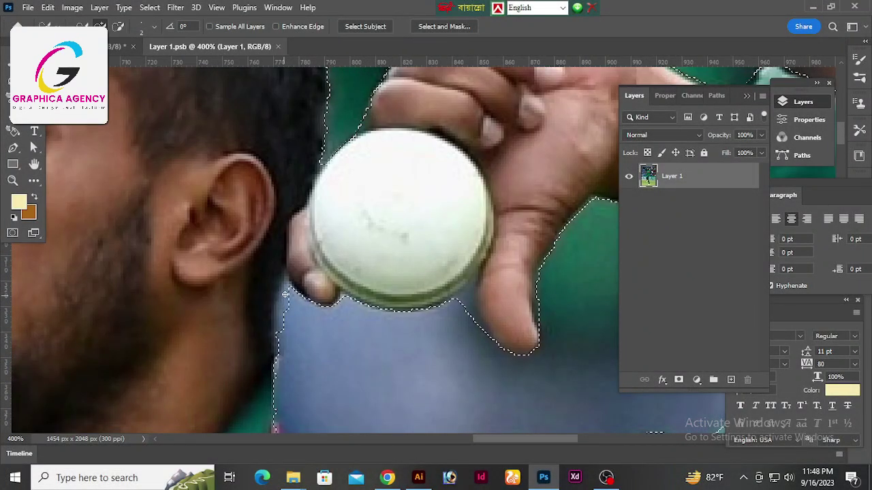
{"action": "scroll", "coordinate": [398, 116], "scroll_direction": "down", "scroll_amount": 6}
{"action": "scroll", "coordinate": [398, 116], "scroll_direction": "left", "scroll_amount": 2}
{"action": "scroll", "coordinate": [392, 304], "scroll_direction": "up", "scroll_amount": 2}
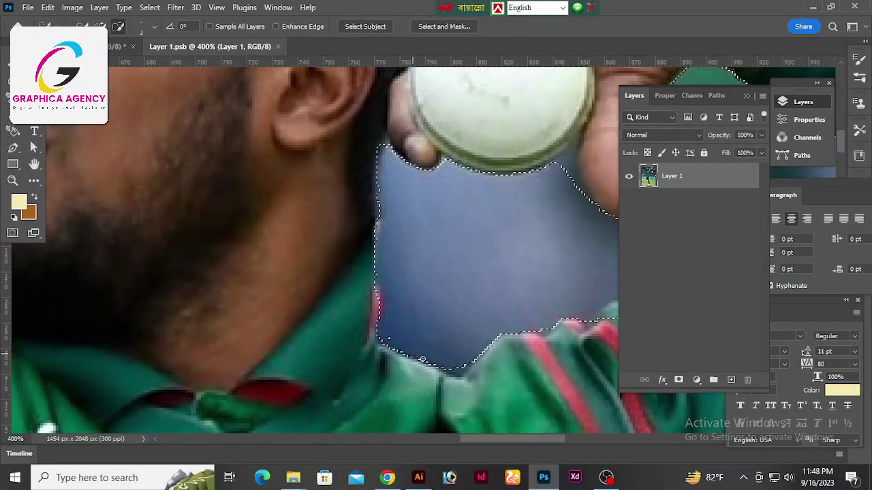
{"action": "scroll", "coordinate": [485, 334], "scroll_direction": "up", "scroll_amount": 2}
{"action": "scroll", "coordinate": [427, 275], "scroll_direction": "right", "scroll_amount": 4}
{"action": "left_click_drag", "start_coordinate": [414, 237], "coordinate": [358, 247]}
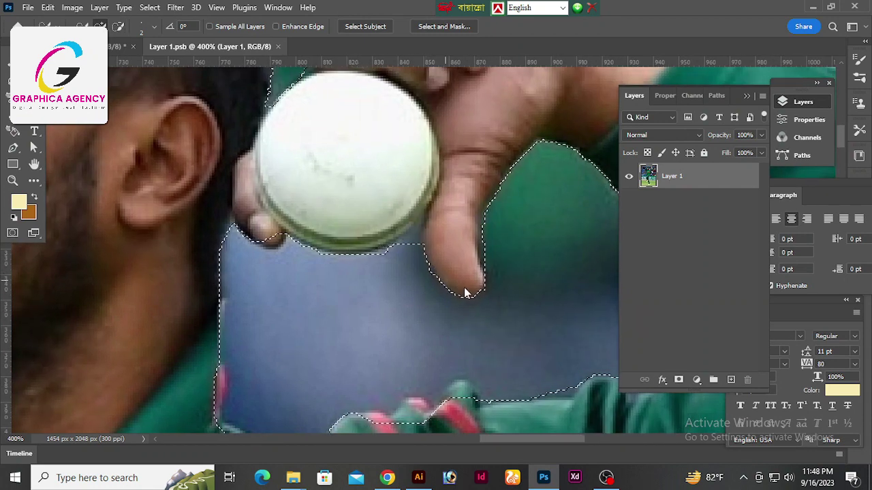
- Refine the player's selection beside the eye, along the cheek and around the hair under the hand
{"action": "scroll", "coordinate": [418, 236], "scroll_direction": "up", "scroll_amount": 3}
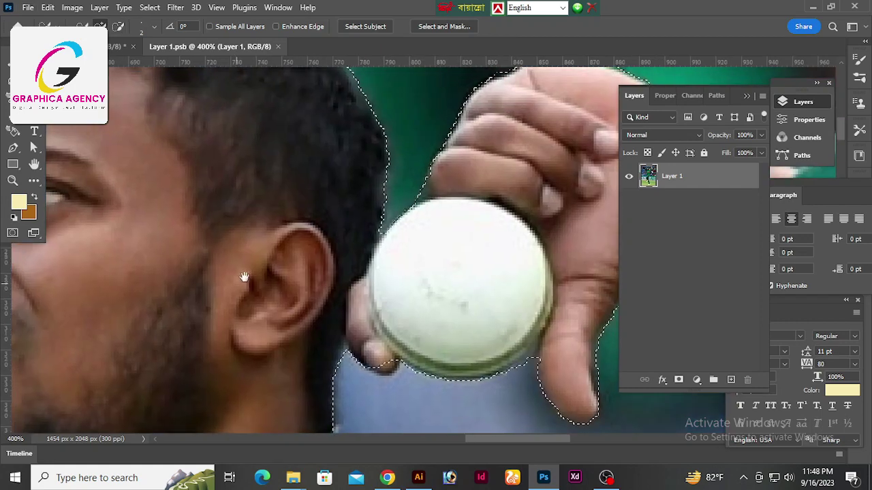
{"action": "scroll", "coordinate": [340, 235], "scroll_direction": "left", "scroll_amount": 6}
{"action": "scroll", "coordinate": [258, 233], "scroll_direction": "up", "scroll_amount": 2}
{"action": "scroll", "coordinate": [258, 233], "scroll_direction": "down", "scroll_amount": 3}
{"action": "scroll", "coordinate": [258, 233], "scroll_direction": "left", "scroll_amount": 1}
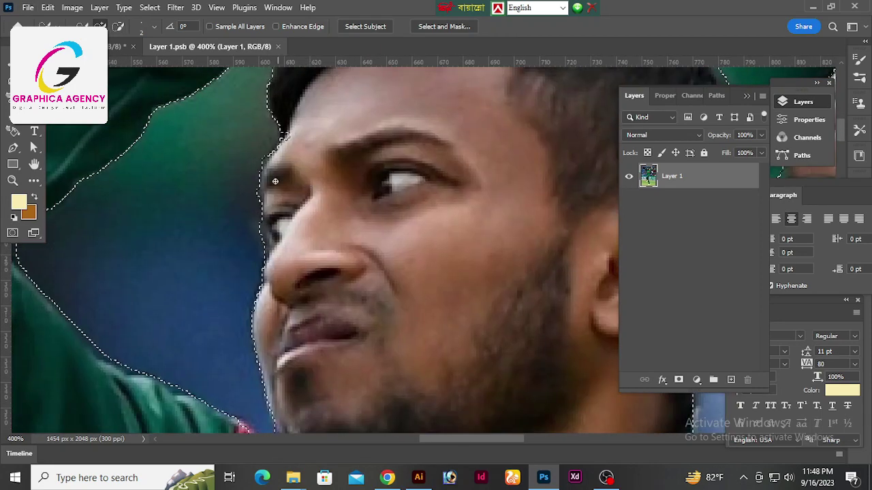
{"action": "left_click_drag", "start_coordinate": [300, 204], "coordinate": [272, 164]}
{"action": "left_click_drag", "start_coordinate": [269, 227], "coordinate": [303, 202]}
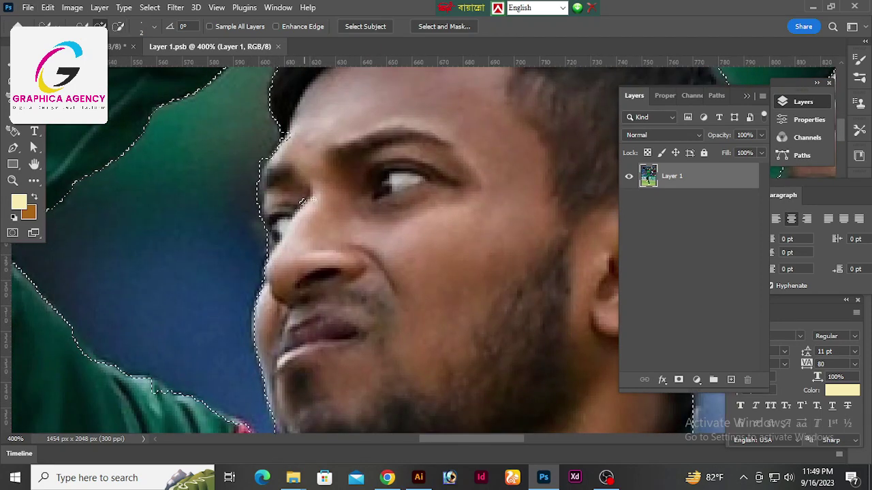
{"action": "scroll", "coordinate": [292, 125], "scroll_direction": "up", "scroll_amount": 6}
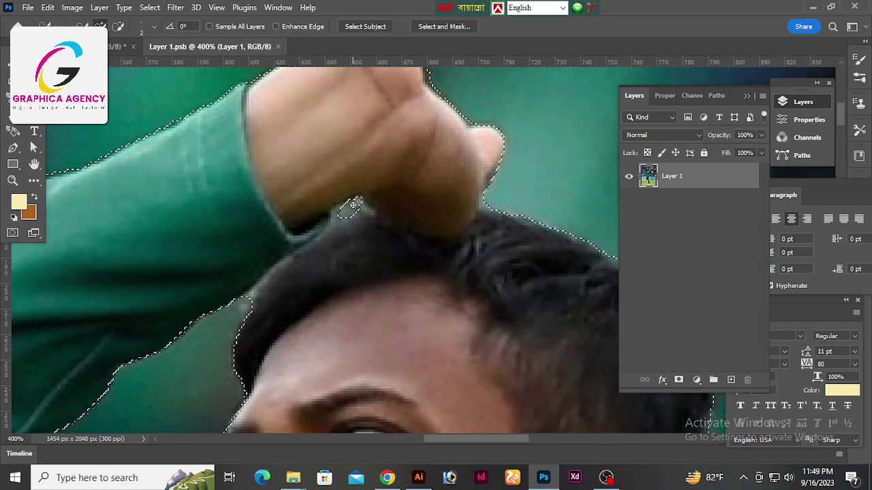
{"action": "left_click_drag", "start_coordinate": [351, 208], "coordinate": [252, 295]}
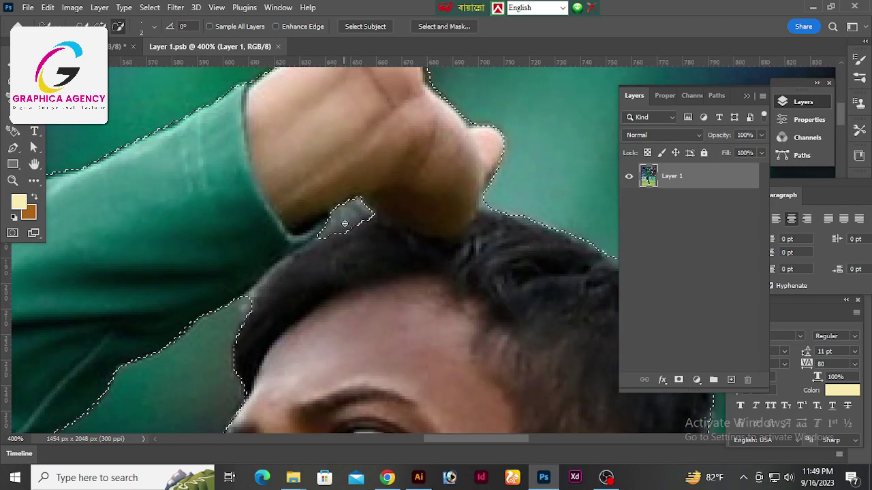
{"action": "scroll", "coordinate": [252, 295], "scroll_direction": "up", "scroll_amount": 2}
{"action": "scroll", "coordinate": [252, 295], "scroll_direction": "up", "scroll_amount": 5}
{"action": "scroll", "coordinate": [312, 192], "scroll_direction": "up", "scroll_amount": 1}
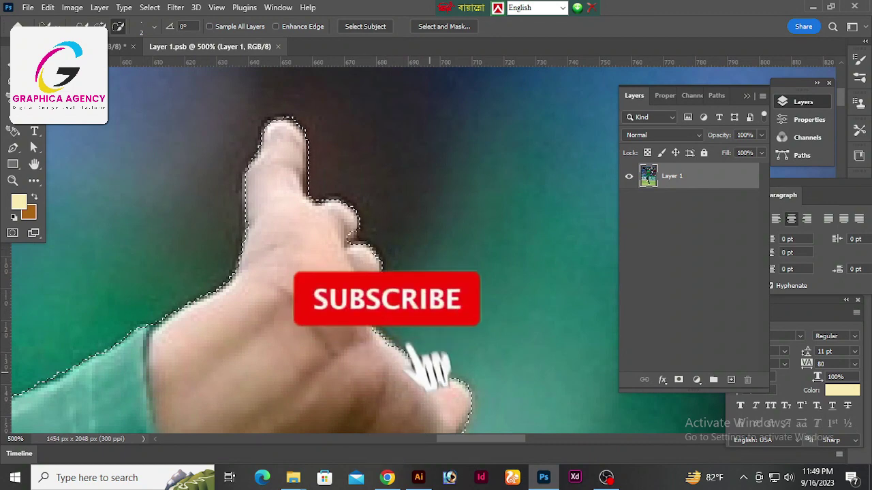
{"action": "left_click_drag", "start_coordinate": [432, 291], "coordinate": [387, 121]}
- Mask Layer 1 to the player and move it to the top of the poster's layers
{"action": "scroll", "coordinate": [387, 120], "scroll_direction": "down", "scroll_amount": 10}
{"action": "left_click", "coordinate": [678, 380]}
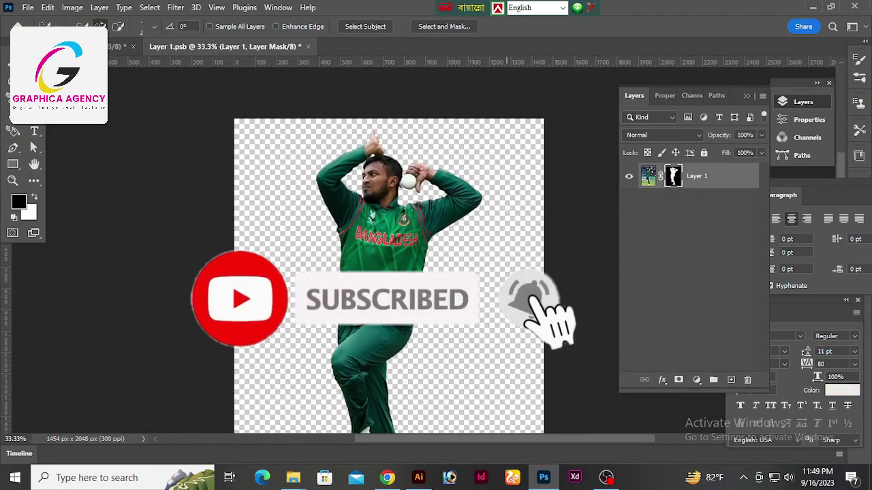
{"action": "left_click", "coordinate": [116, 47]}
{"action": "left_click_drag", "start_coordinate": [695, 279], "coordinate": [694, 170]}
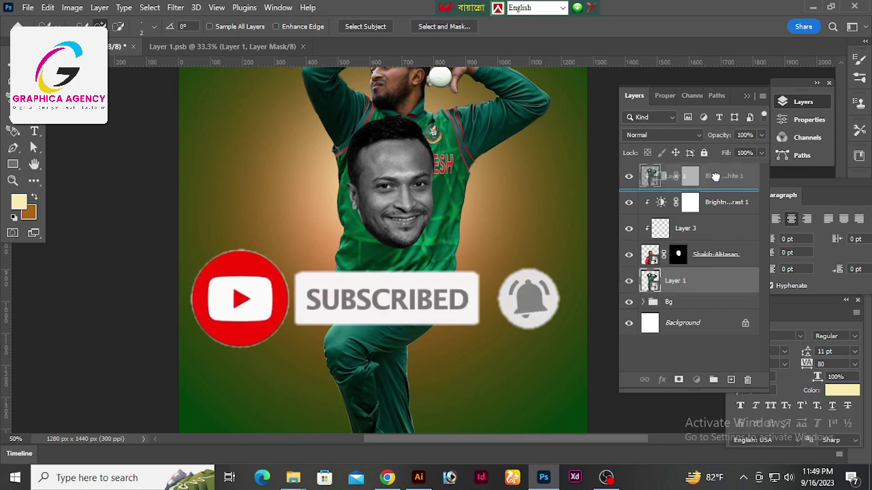
- Scale the player to about 40% and position him over the grey face
{"action": "key", "text": "v"}
{"action": "key", "text": "ctrl+minus"}
{"action": "key", "text": "ctrl+minus"}
{"action": "key", "text": "ctrl+t"}
{"action": "left_click_drag", "start_coordinate": [288, 152], "coordinate": [364, 184]}
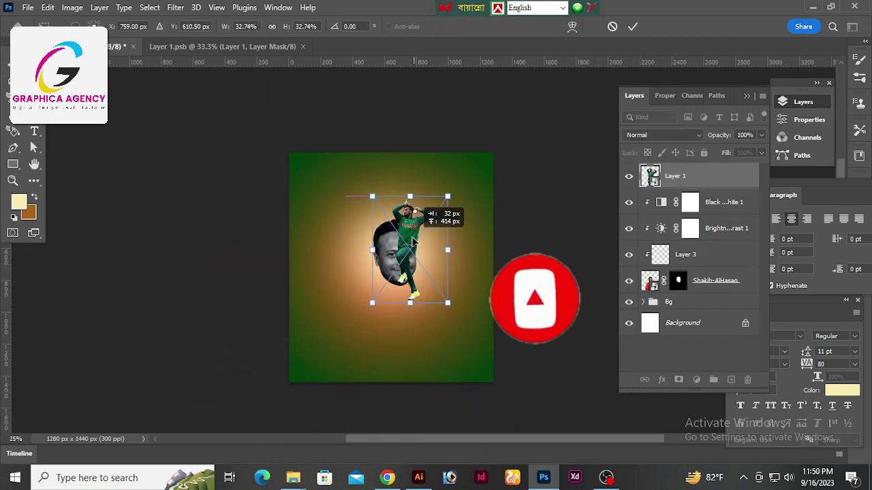
{"action": "scroll", "coordinate": [411, 234], "scroll_direction": "up", "scroll_amount": 3}
{"action": "left_click_drag", "start_coordinate": [470, 360], "coordinate": [486, 371]}
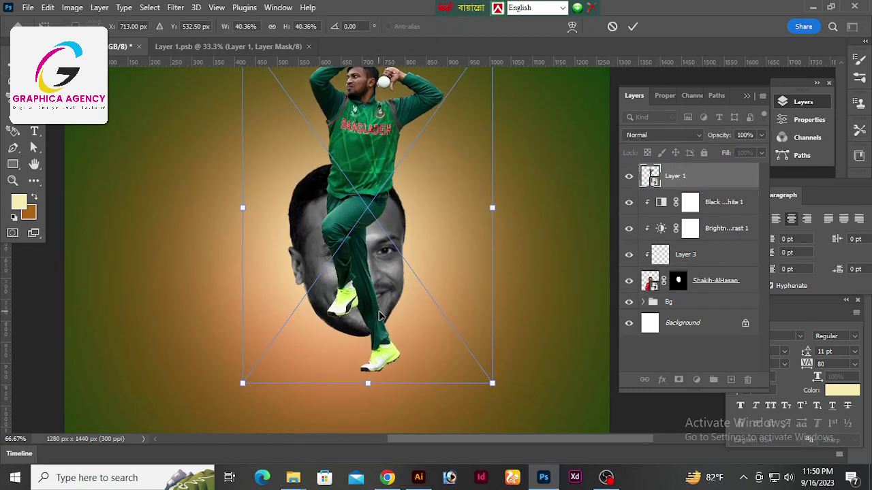
{"action": "left_click_drag", "start_coordinate": [379, 317], "coordinate": [391, 287]}
{"action": "key", "text": "Return"}
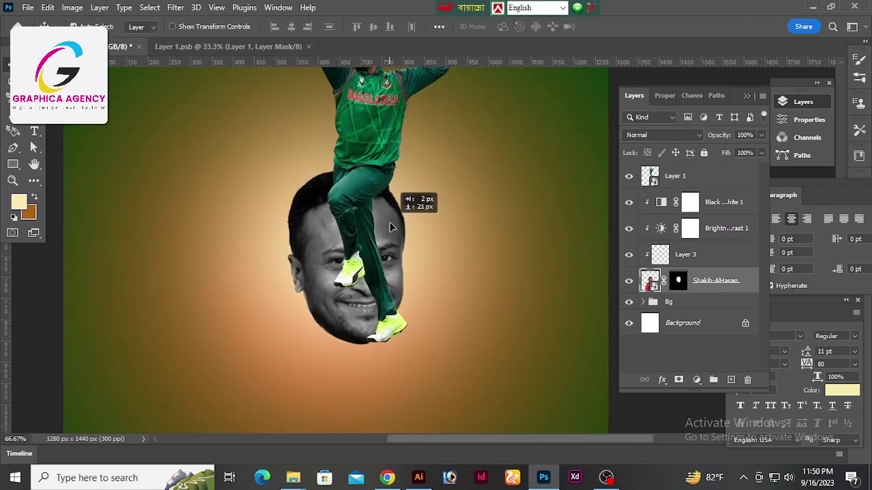
{"action": "mouse_move", "coordinate": [389, 222]}
{"action": "left_mouse_down"}
{"action": "mouse_move", "coordinate": [404, 174]}
{"action": "mouse_move", "coordinate": [386, 175]}
{"action": "left_mouse_up"}
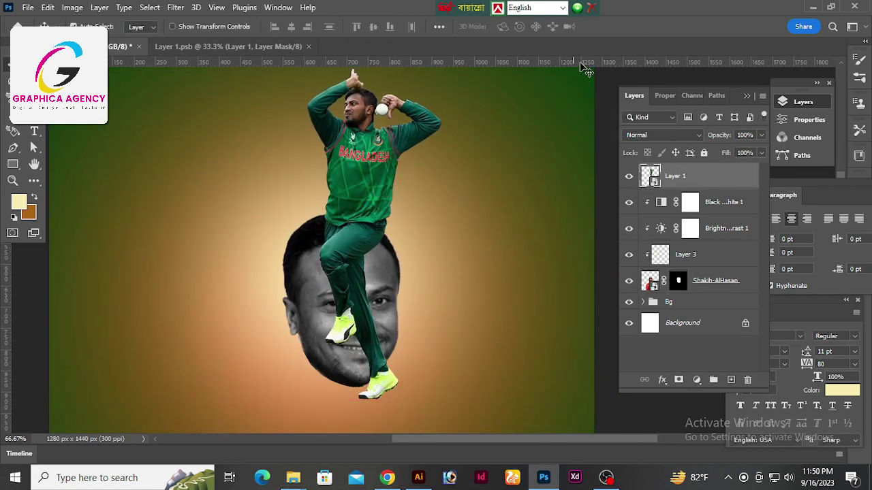
{"action": "key", "text": "ctrl+plus"}
{"action": "scroll", "coordinate": [466, 186], "scroll_direction": "up", "scroll_amount": 3}
{"action": "key", "text": "ctrl+plus"}
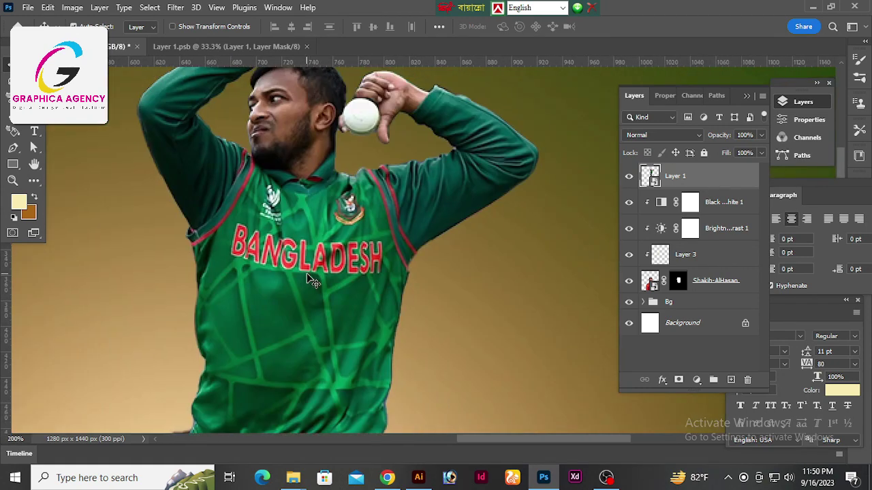
- Add a Brightness/Contrast adjustment layer with slightly raised brightness
{"action": "left_click", "coordinate": [696, 379]}
{"action": "left_click", "coordinate": [739, 197]}
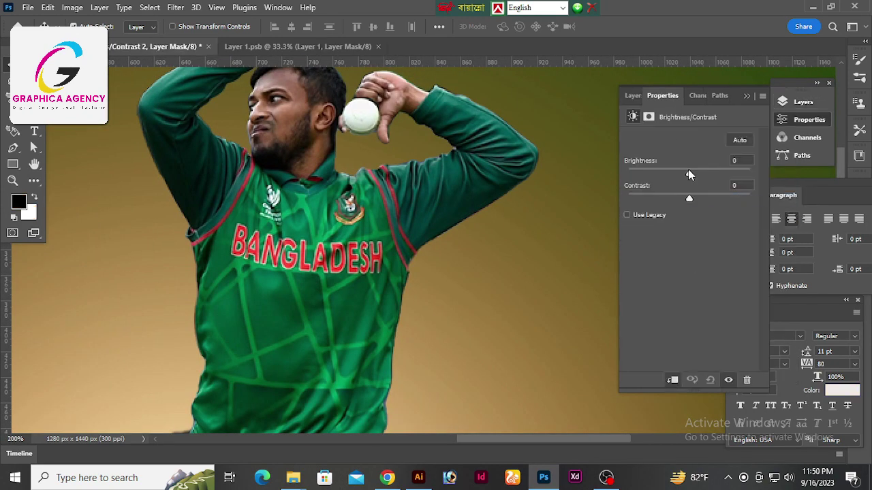
{"action": "left_click_drag", "start_coordinate": [691, 173], "coordinate": [702, 173]}
{"action": "left_click", "coordinate": [633, 95]}
- Add a Curves adjustment layer with the black input raised to 17
{"action": "left_click", "coordinate": [696, 379]}
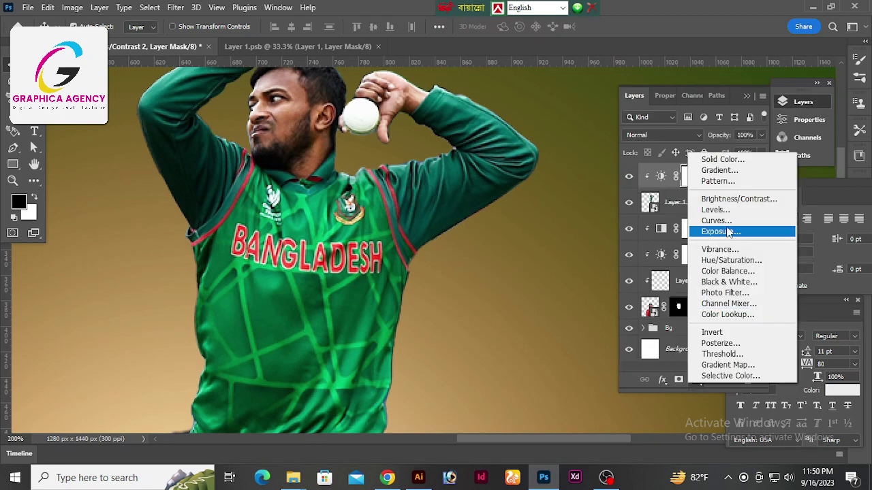
{"action": "left_click", "coordinate": [732, 229]}
{"action": "left_click_drag", "start_coordinate": [654, 269], "coordinate": [661, 272]}
{"action": "left_click", "coordinate": [632, 95]}
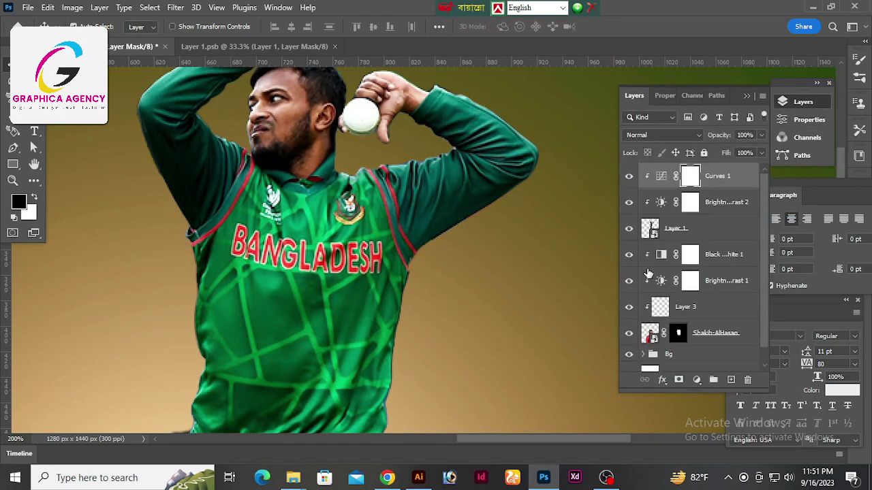
- Add a Levels adjustment layer with the white point nudged to brighten the player
{"action": "left_click", "coordinate": [696, 379]}
{"action": "left_click", "coordinate": [749, 213]}
{"action": "left_click_drag", "start_coordinate": [646, 231], "coordinate": [645, 231]}
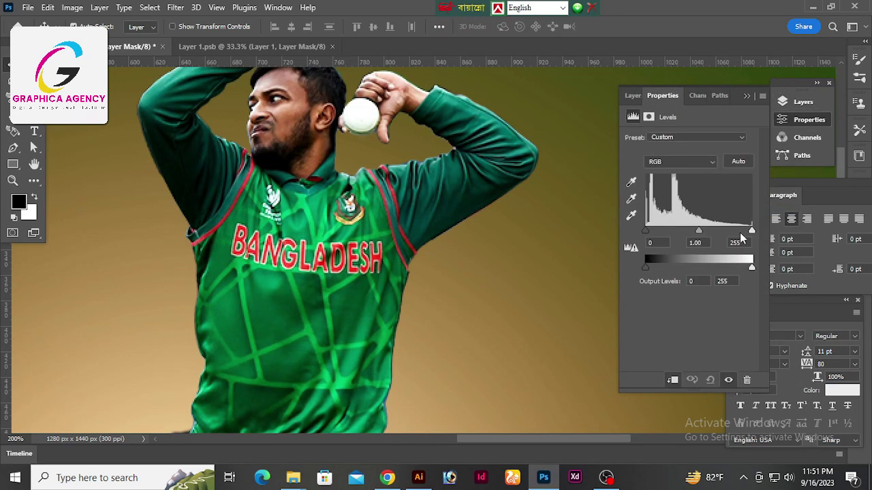
{"action": "left_click_drag", "start_coordinate": [752, 231], "coordinate": [741, 231]}
{"action": "left_click", "coordinate": [633, 96]}
- Bring the whole player into view and select Layer 2 in the Bg group
{"action": "key", "text": "ctrl+minus"}
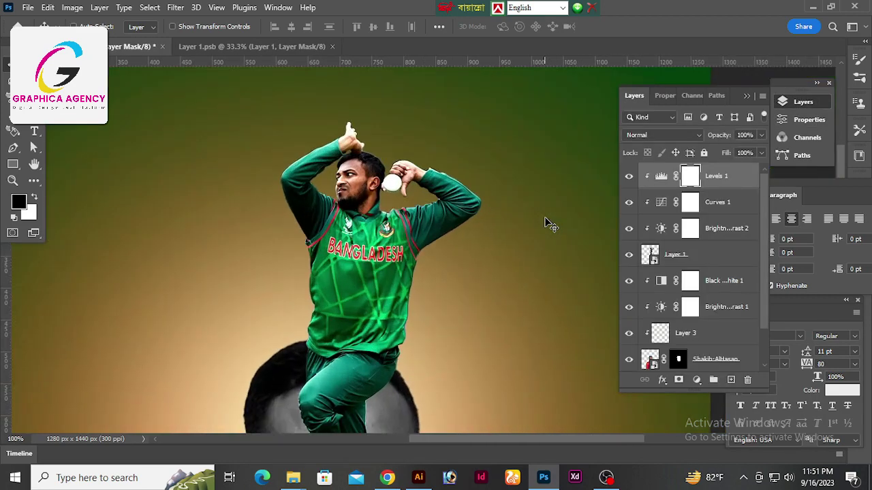
{"action": "mouse_move", "coordinate": [472, 283]}
{"action": "left_mouse_down"}
{"action": "mouse_move", "coordinate": [467, 317]}
{"action": "mouse_move", "coordinate": [440, 235]}
{"action": "left_mouse_up"}
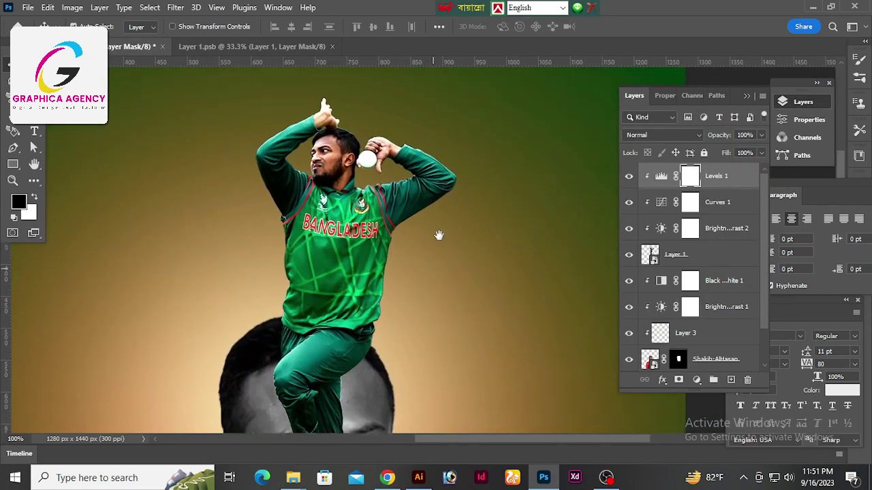
{"action": "left_click_drag", "start_coordinate": [527, 339], "coordinate": [560, 156]}
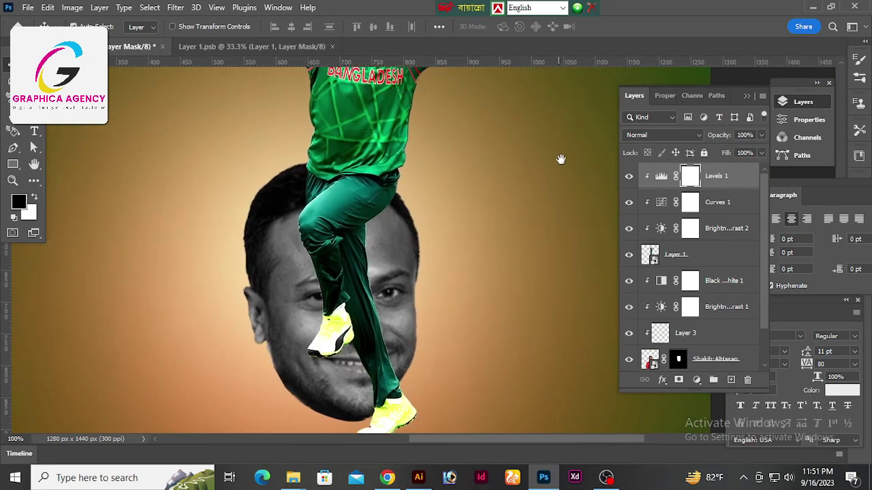
{"action": "left_click_drag", "start_coordinate": [511, 224], "coordinate": [443, 227]}
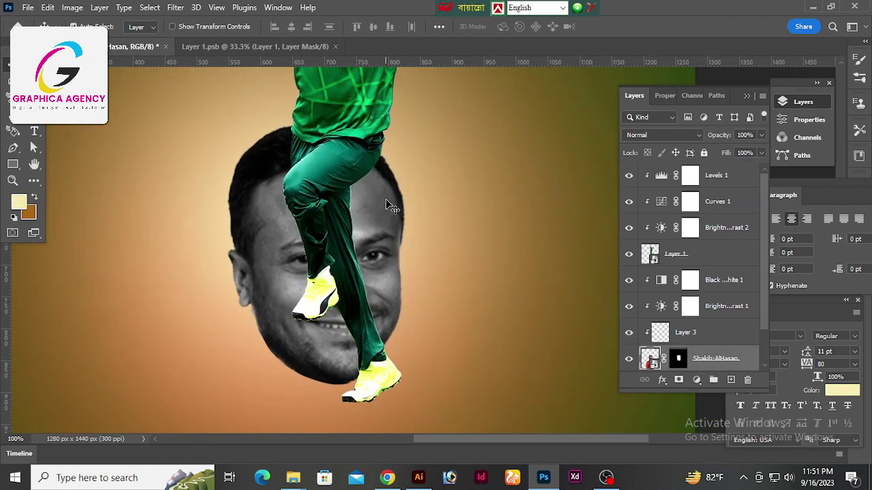
{"action": "left_click", "coordinate": [591, 299]}
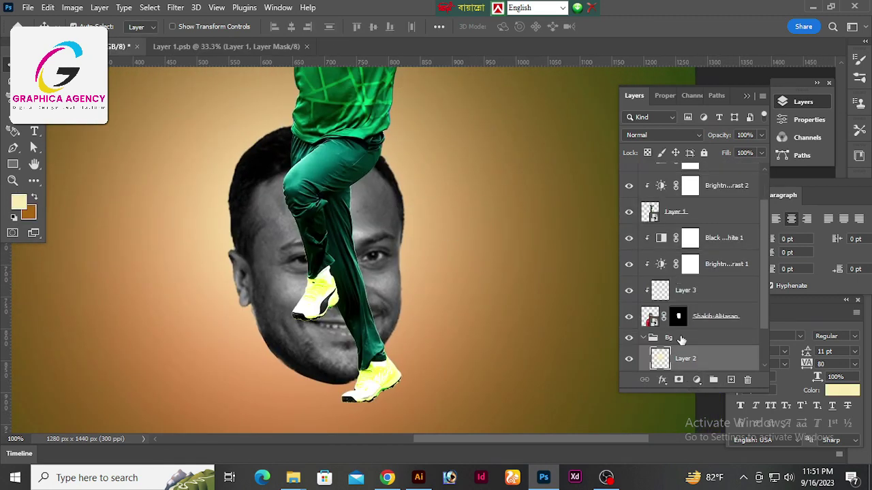
- Remove the extra Brightness/Contrast 2 adjustment layer
{"action": "left_click", "coordinate": [403, 224]}
{"action": "scroll", "coordinate": [702, 194], "scroll_direction": "down", "scroll_amount": 1}
{"action": "left_click", "coordinate": [675, 207], "text": "ctrl"}
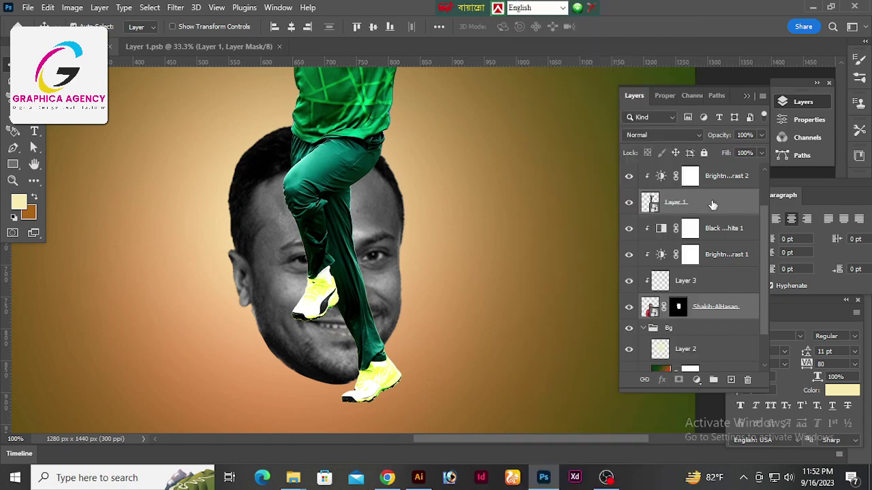
{"action": "key", "text": "ctrl+z"}
{"action": "key", "text": "ctrl+z"}
{"action": "key", "text": "ctrl+z"}
{"action": "key", "text": "ctrl+z"}
{"action": "right_click", "coordinate": [712, 204]}
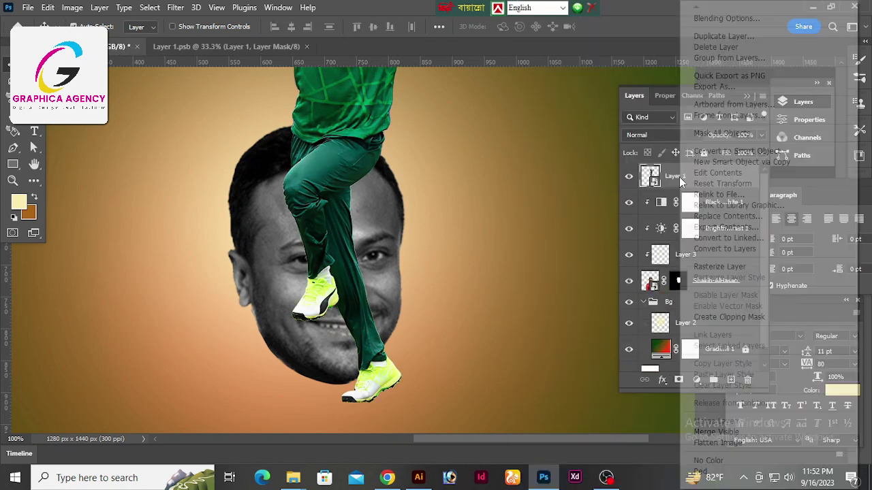
{"action": "key", "text": "Escape"}
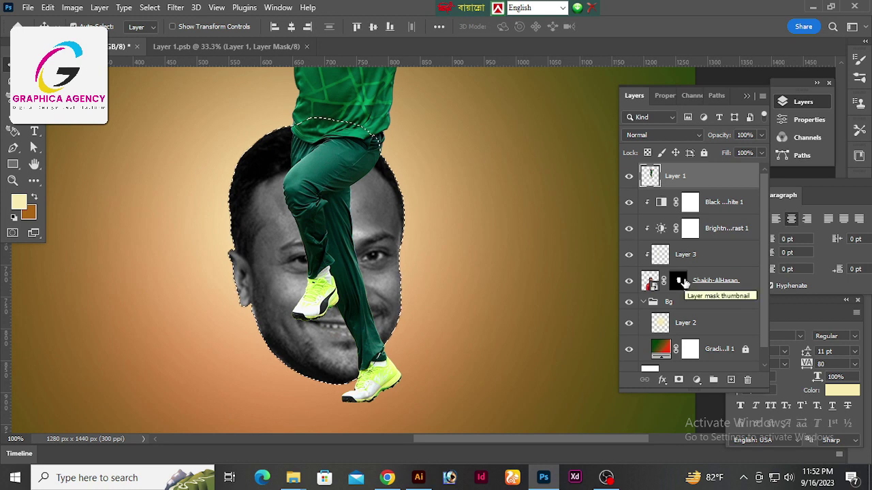
- Load the player's outline as a selection and target the face layer's mask
{"action": "left_click", "coordinate": [679, 285], "text": "ctrl"}
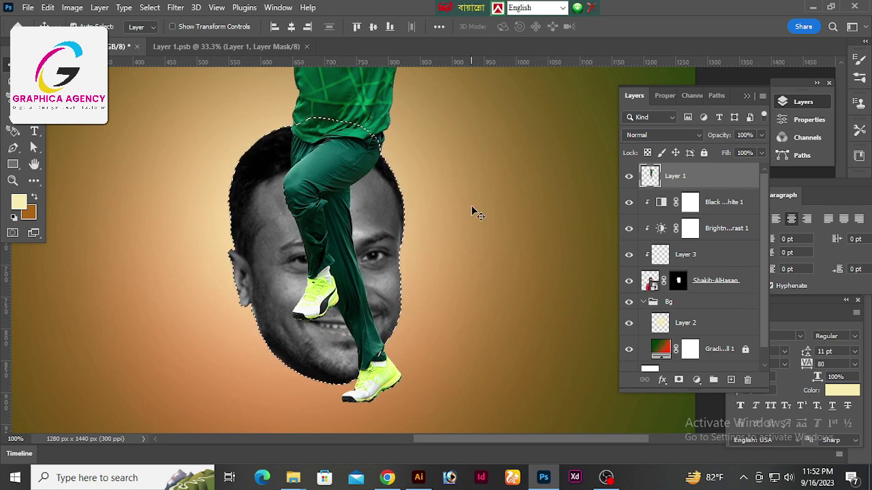
{"action": "scroll", "coordinate": [585, 279], "scroll_direction": "down", "scroll_amount": 3}
{"action": "scroll", "coordinate": [586, 279], "scroll_direction": "up", "scroll_amount": 4}
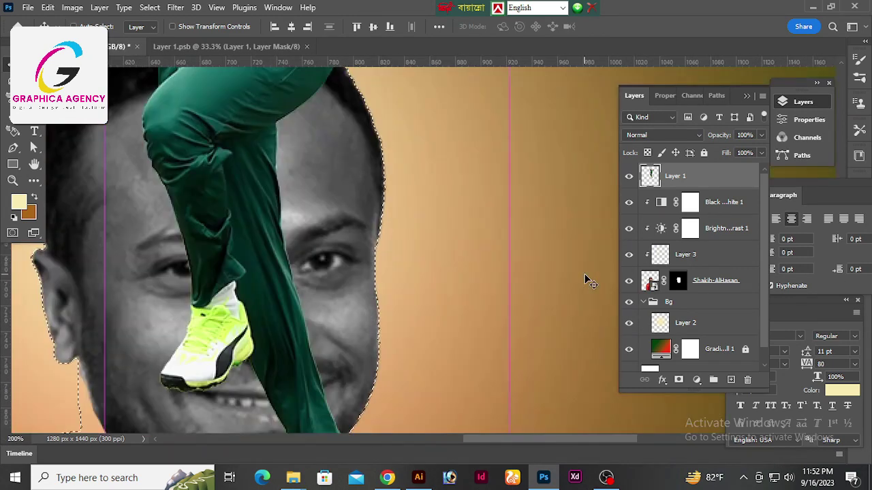
{"action": "scroll", "coordinate": [494, 212], "scroll_direction": "down", "scroll_amount": 3}
{"action": "key", "text": "ctrl+z"}
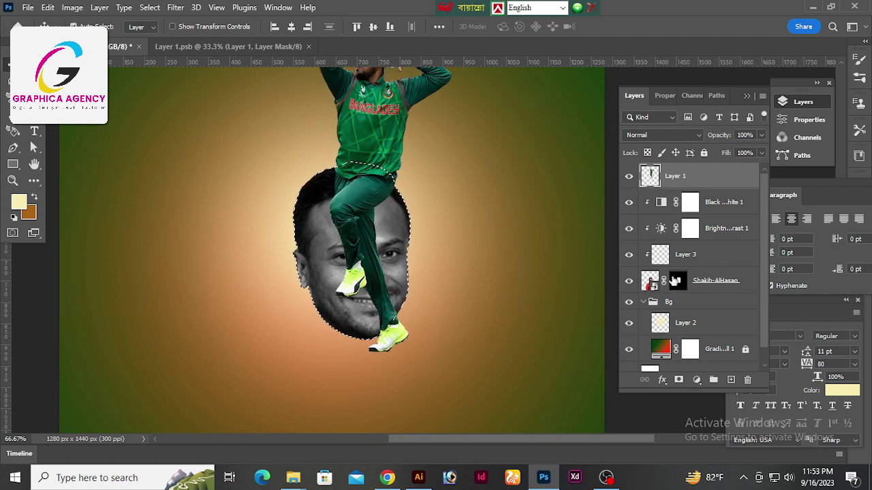
{"action": "left_click", "coordinate": [650, 281]}
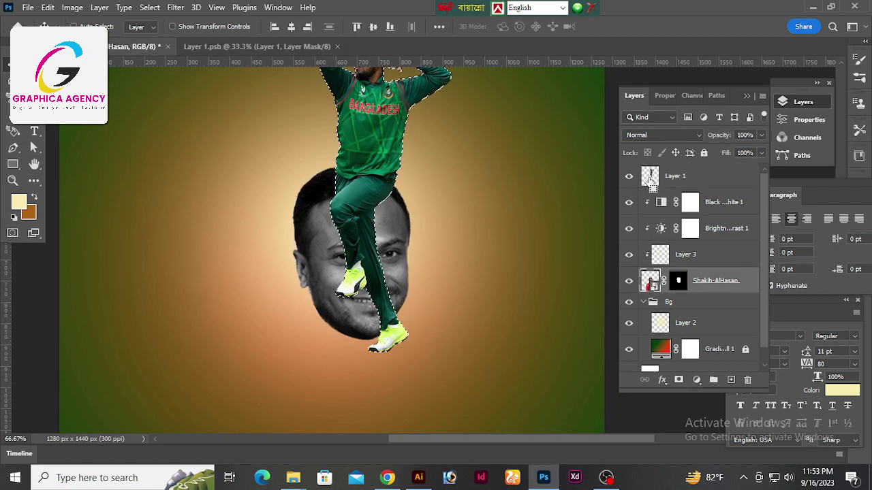
- Paint black at 100% brush opacity to hide the face right of the leg, then deselect
{"action": "key", "text": "ctrl+1"}
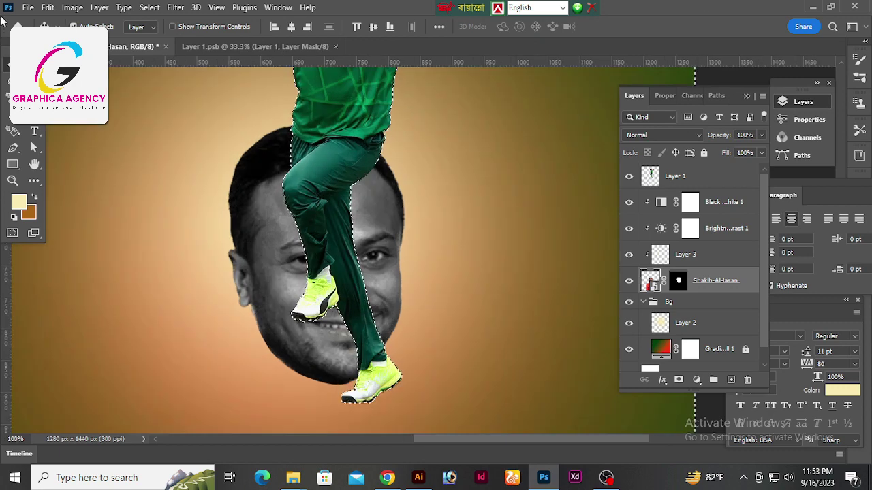
{"action": "left_click", "coordinate": [34, 99]}
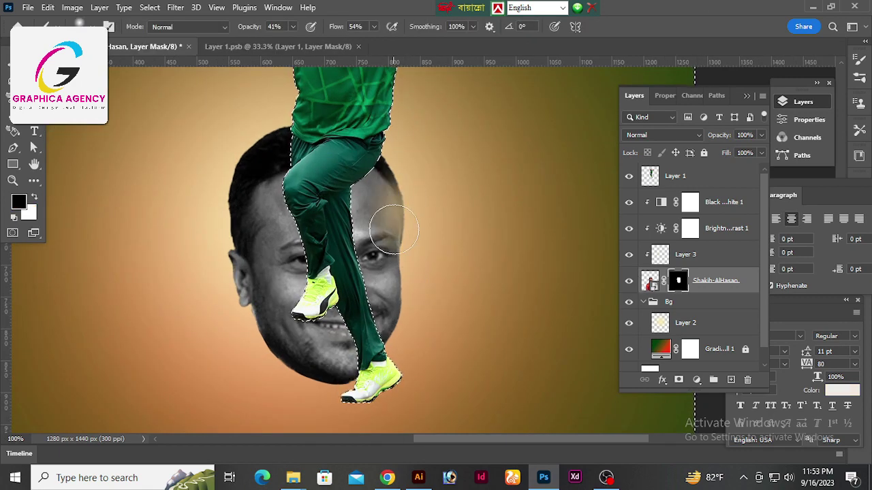
{"action": "left_click_drag", "start_coordinate": [292, 26], "coordinate": [409, 34]}
{"action": "mouse_move", "coordinate": [382, 205]}
{"action": "left_mouse_down"}
{"action": "mouse_move", "coordinate": [382, 327]}
{"action": "mouse_move", "coordinate": [402, 194]}
{"action": "mouse_move", "coordinate": [399, 402]}
{"action": "left_mouse_up"}
{"action": "scroll", "coordinate": [398, 402], "scroll_direction": "up", "scroll_amount": 1}
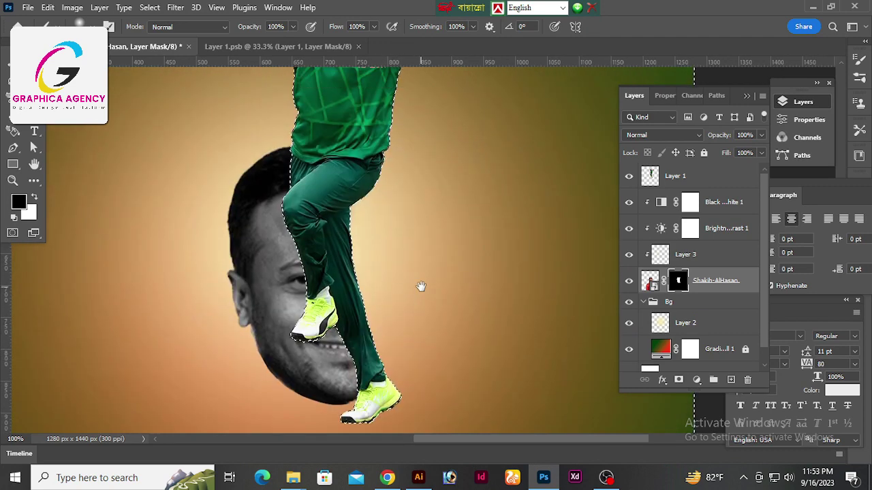
{"action": "key", "text": "ctrl+d"}
- Switch to the Move tool and select the player's Layer 1
{"action": "left_click", "coordinate": [14, 66]}
{"action": "scroll", "coordinate": [201, 208], "scroll_direction": "down", "scroll_amount": 3}
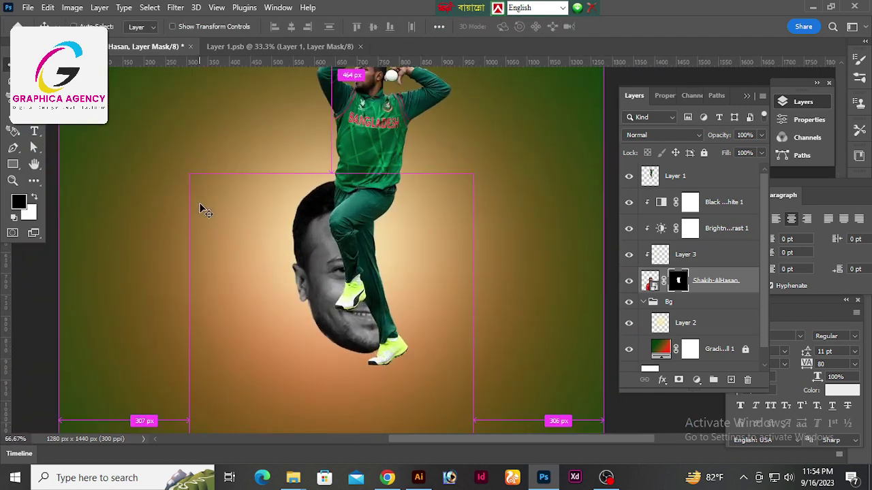
{"action": "scroll", "coordinate": [210, 208], "scroll_direction": "up", "scroll_amount": 5}
{"action": "scroll", "coordinate": [210, 209], "scroll_direction": "down", "scroll_amount": 5}
{"action": "scroll", "coordinate": [361, 210], "scroll_direction": "up", "scroll_amount": 2}
{"action": "left_click", "coordinate": [360, 210]}
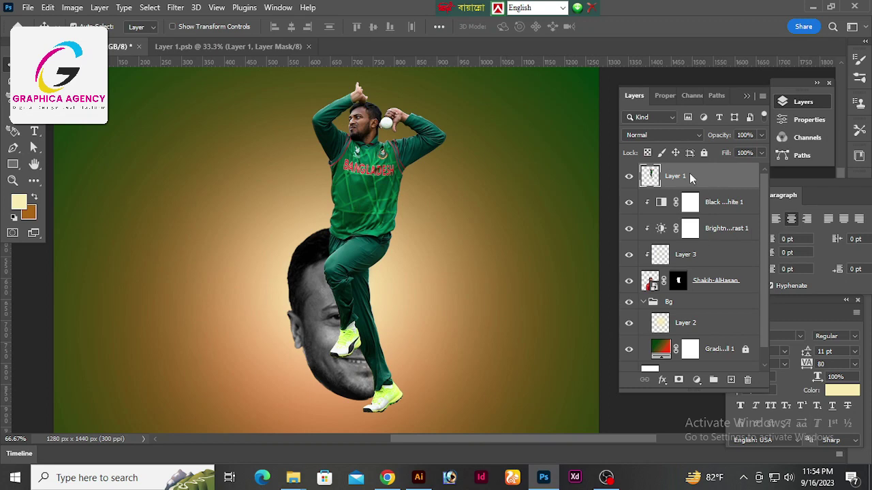
- Add Brightness/Contrast and Curves adjustment layers above the player
{"action": "left_click", "coordinate": [696, 379]}
{"action": "left_click", "coordinate": [715, 202]}
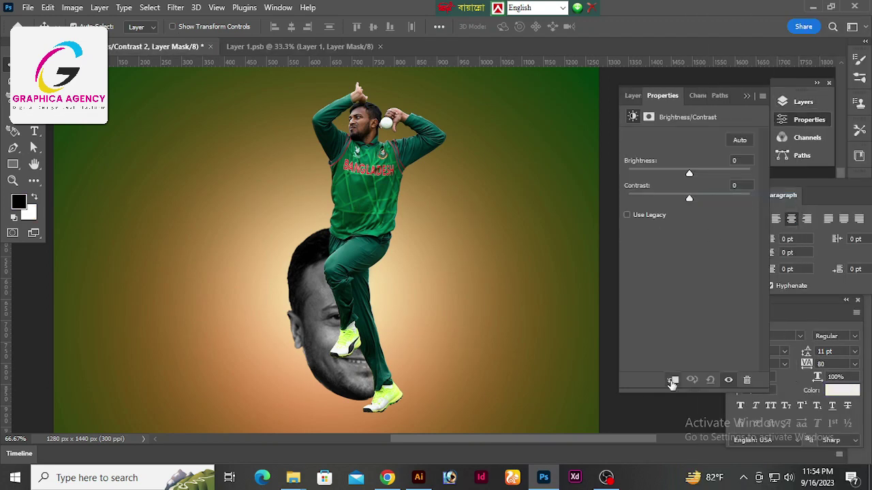
{"action": "left_click", "coordinate": [632, 95]}
{"action": "left_click", "coordinate": [696, 380]}
{"action": "left_click", "coordinate": [715, 221]}
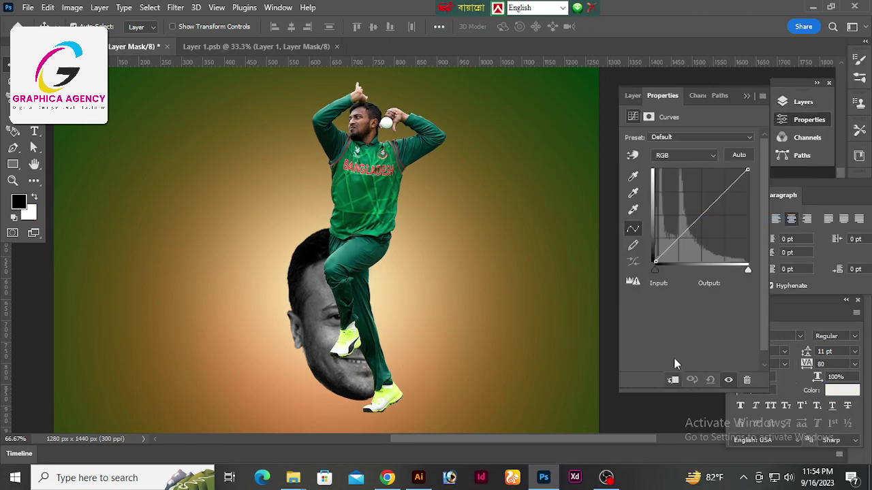
{"action": "left_click", "coordinate": [634, 95]}
- Add Levels and Hue/Saturation adjustment layers, shifting Hue to -7
{"action": "left_click", "coordinate": [696, 379]}
{"action": "left_click", "coordinate": [715, 212]}
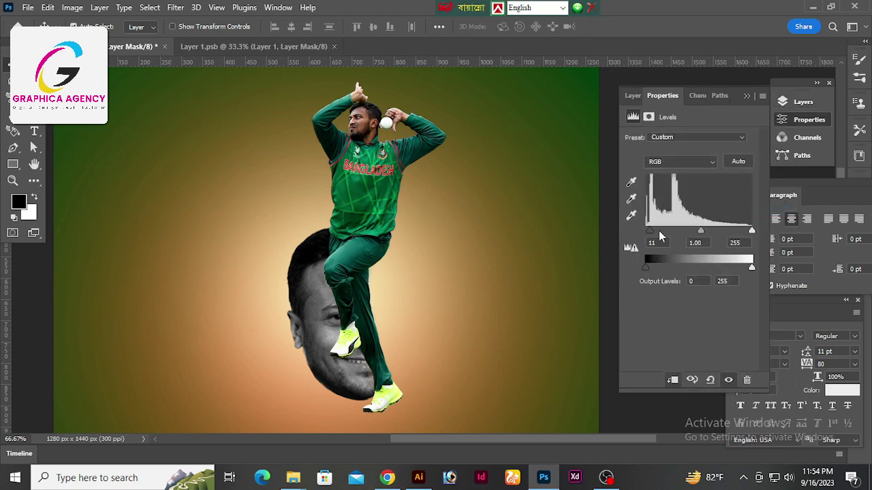
{"action": "left_click", "coordinate": [632, 96]}
{"action": "left_click", "coordinate": [696, 379]}
{"action": "left_click", "coordinate": [708, 252]}
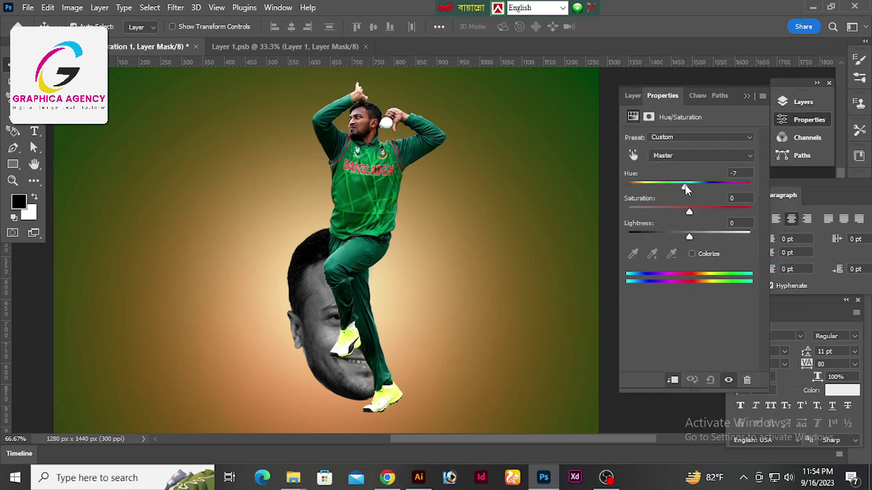
{"action": "left_click_drag", "start_coordinate": [689, 236], "coordinate": [628, 236]}
- Set the Hue/Saturation adjustment layer's blend mode to Color Dodge
{"action": "left_click", "coordinate": [632, 95]}
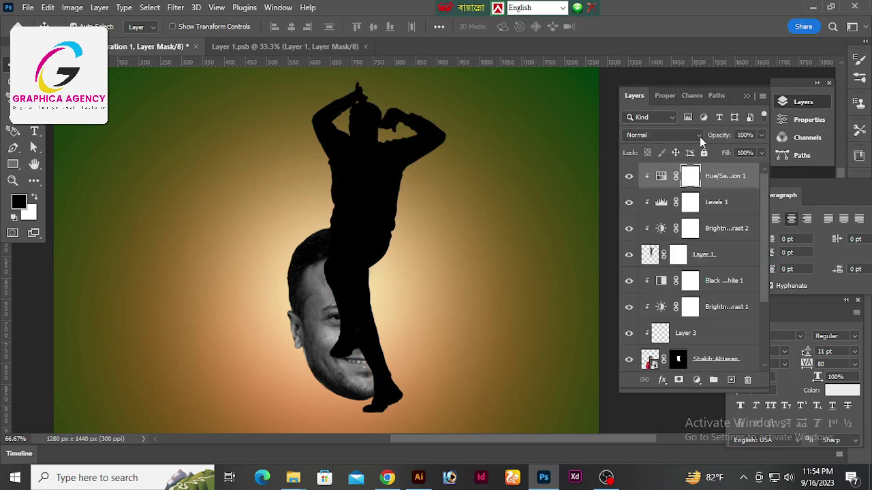
{"action": "left_click", "coordinate": [698, 135]}
{"action": "left_click", "coordinate": [683, 252]}
{"action": "scroll", "coordinate": [558, 257], "scroll_direction": "up", "scroll_amount": 4}
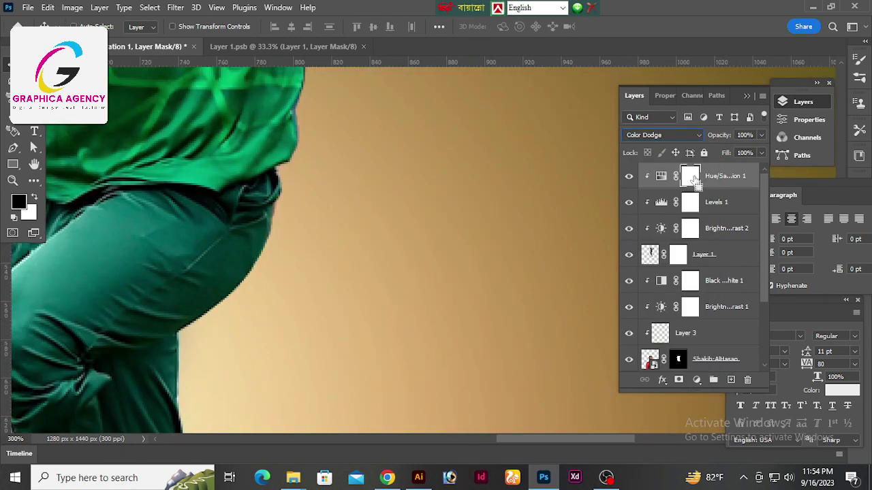
- Invert the adjustment's mask to black and set up a white brush
{"action": "key", "text": "ctrl+i"}
{"action": "key", "text": "b"}
{"action": "scroll", "coordinate": [409, 204], "scroll_direction": "up", "scroll_amount": 10}
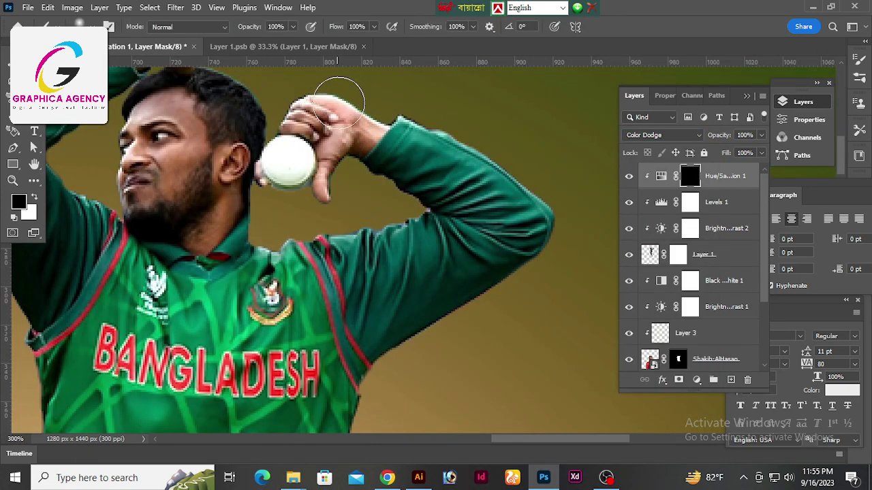
{"action": "scroll", "coordinate": [495, 158], "scroll_direction": "down", "scroll_amount": 3}
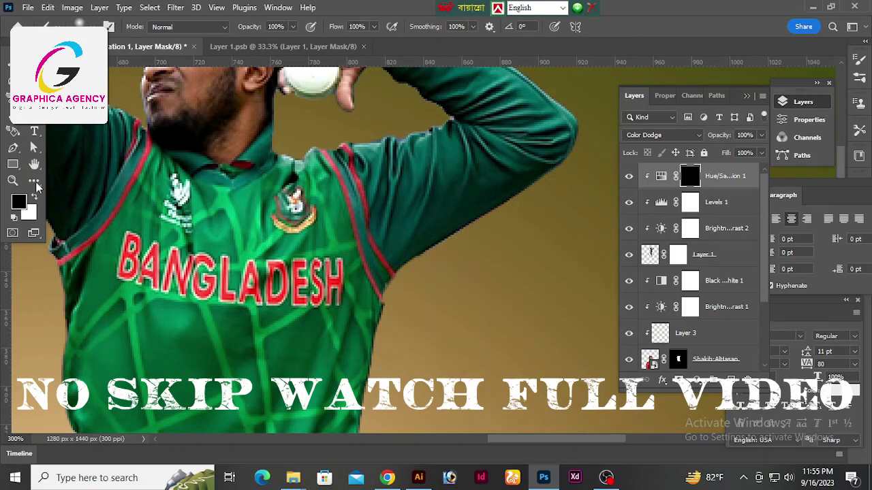
{"action": "left_click", "coordinate": [34, 196]}
- Paint white strokes on the mask to brighten the player's arm and leg edges
{"action": "scroll", "coordinate": [499, 221], "scroll_direction": "up", "scroll_amount": 5}
{"action": "scroll", "coordinate": [538, 272], "scroll_direction": "down", "scroll_amount": 3}
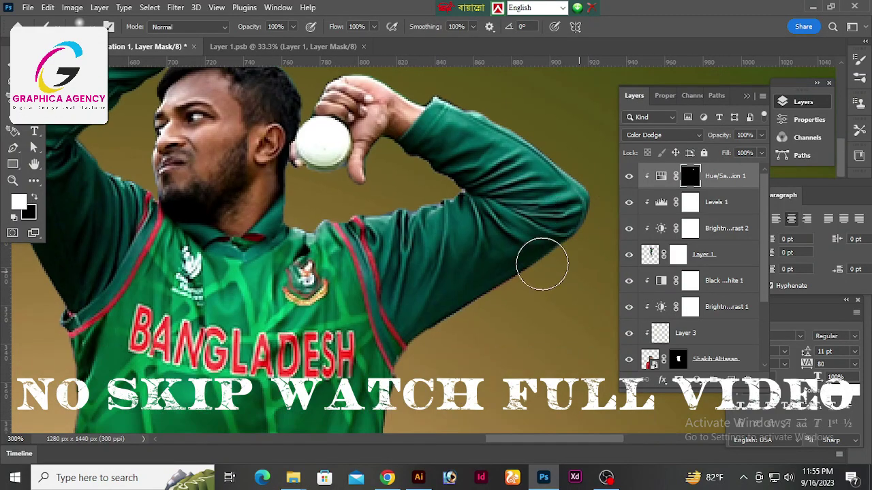
{"action": "scroll", "coordinate": [455, 331], "scroll_direction": "down", "scroll_amount": 6}
{"action": "scroll", "coordinate": [381, 272], "scroll_direction": "down", "scroll_amount": 4}
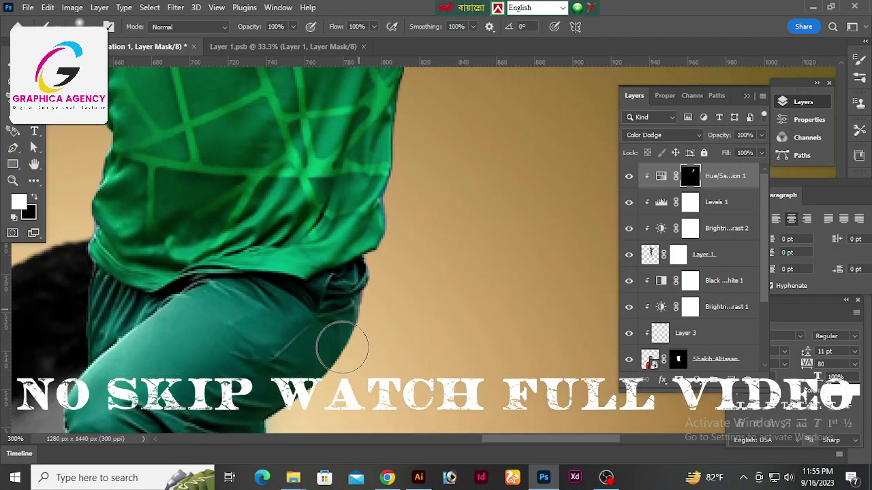
{"action": "scroll", "coordinate": [327, 306], "scroll_direction": "down", "scroll_amount": 5}
{"action": "scroll", "coordinate": [341, 170], "scroll_direction": "down", "scroll_amount": 5}
{"action": "scroll", "coordinate": [367, 218], "scroll_direction": "up", "scroll_amount": 2}
{"action": "scroll", "coordinate": [334, 259], "scroll_direction": "down", "scroll_amount": 7}
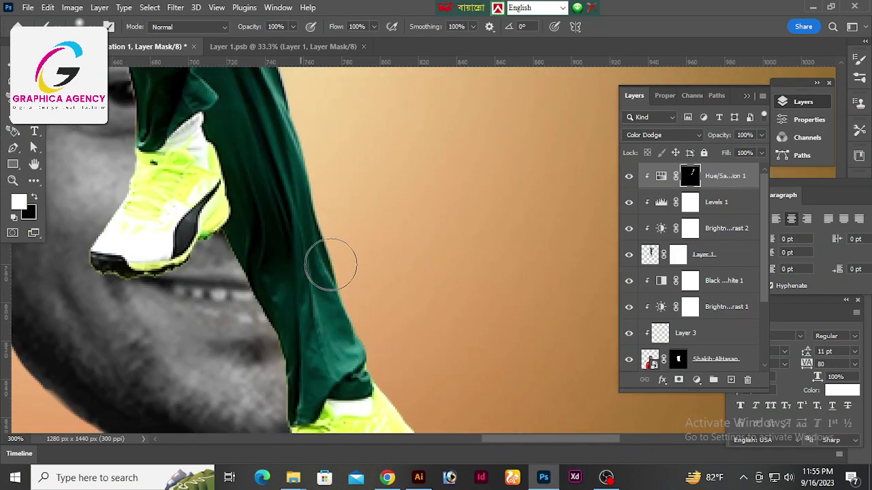
{"action": "scroll", "coordinate": [320, 91], "scroll_direction": "down", "scroll_amount": 2}
{"action": "scroll", "coordinate": [327, 136], "scroll_direction": "up", "scroll_amount": 2}
{"action": "scroll", "coordinate": [349, 132], "scroll_direction": "up", "scroll_amount": 9}
{"action": "scroll", "coordinate": [349, 132], "scroll_direction": "up", "scroll_amount": 6}
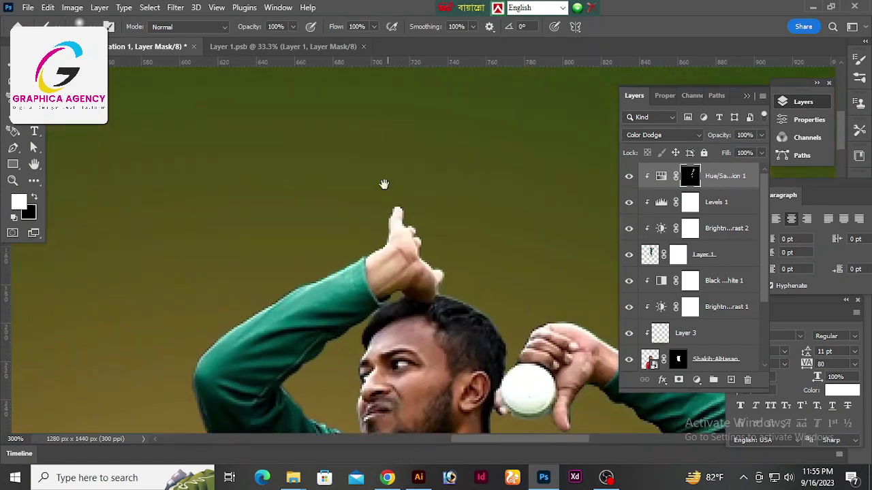
{"action": "scroll", "coordinate": [383, 185], "scroll_direction": "down", "scroll_amount": 3}
{"action": "scroll", "coordinate": [202, 330], "scroll_direction": "down", "scroll_amount": 5}
{"action": "scroll", "coordinate": [329, 331], "scroll_direction": "up", "scroll_amount": 5}
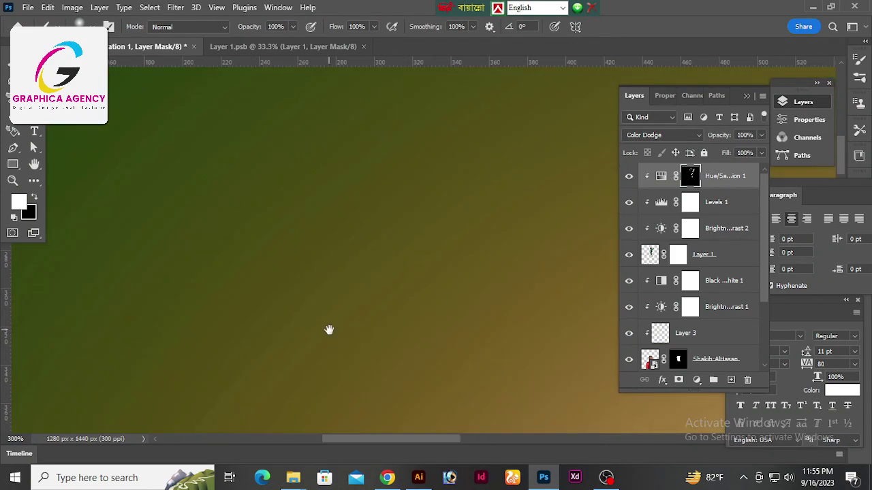
{"action": "scroll", "coordinate": [301, 258], "scroll_direction": "down", "scroll_amount": 3}
{"action": "scroll", "coordinate": [341, 266], "scroll_direction": "down", "scroll_amount": 3}
{"action": "scroll", "coordinate": [340, 266], "scroll_direction": "up", "scroll_amount": 3}
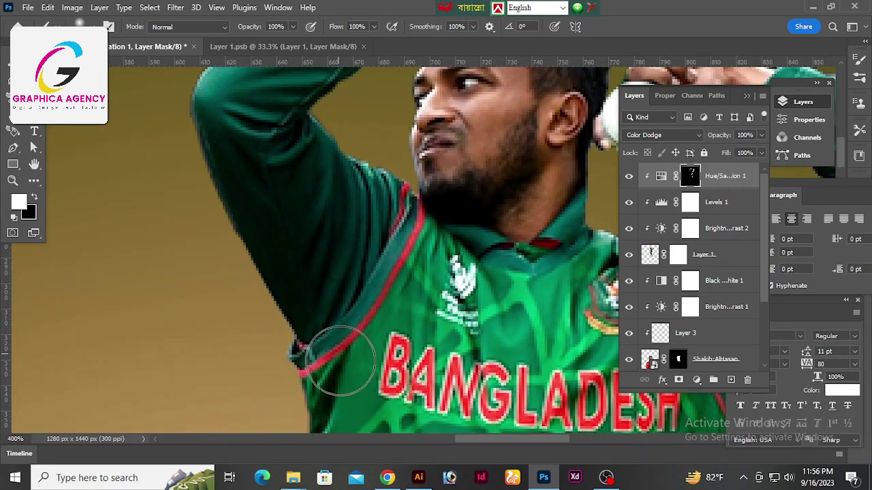
{"action": "scroll", "coordinate": [272, 350], "scroll_direction": "down", "scroll_amount": 3}
{"action": "scroll", "coordinate": [334, 225], "scroll_direction": "down", "scroll_amount": 3}
{"action": "scroll", "coordinate": [331, 195], "scroll_direction": "down", "scroll_amount": 3}
{"action": "scroll", "coordinate": [405, 229], "scroll_direction": "down", "scroll_amount": 2}
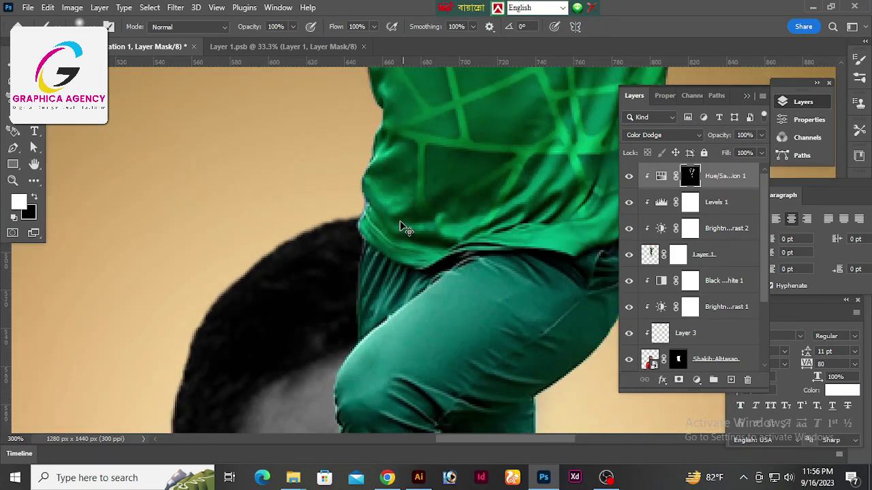
{"action": "scroll", "coordinate": [405, 229], "scroll_direction": "down", "scroll_amount": 2}
{"action": "scroll", "coordinate": [401, 302], "scroll_direction": "down", "scroll_amount": 1}
{"action": "left_click", "coordinate": [724, 281]}
{"action": "scroll", "coordinate": [725, 366], "scroll_direction": "down", "scroll_amount": 1}
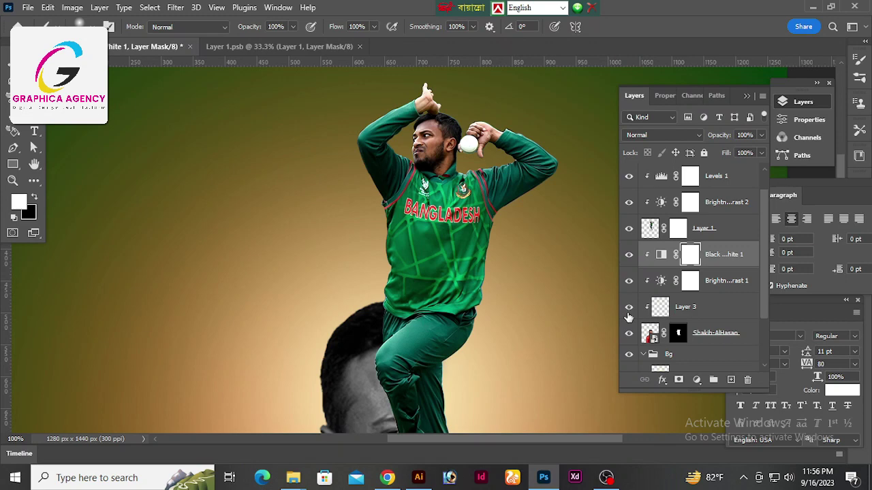
- Add a new empty layer above Layer 1 and make white the painting colour
{"action": "left_click", "coordinate": [704, 229]}
{"action": "left_click", "coordinate": [730, 380]}
{"action": "left_click_drag", "start_coordinate": [443, 203], "coordinate": [272, 203]}
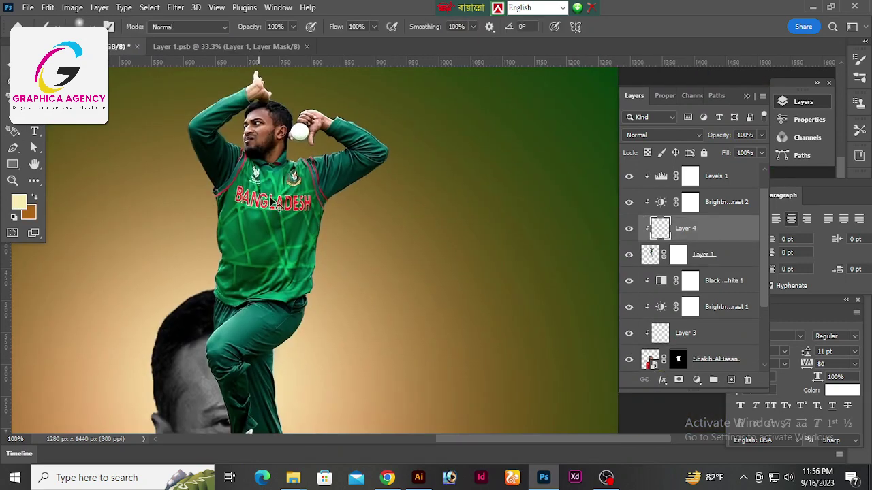
{"action": "scroll", "coordinate": [272, 203], "scroll_direction": "up", "scroll_amount": 1}
{"action": "scroll", "coordinate": [323, 209], "scroll_direction": "up", "scroll_amount": 1}
{"action": "scroll", "coordinate": [305, 301], "scroll_direction": "down", "scroll_amount": 2}
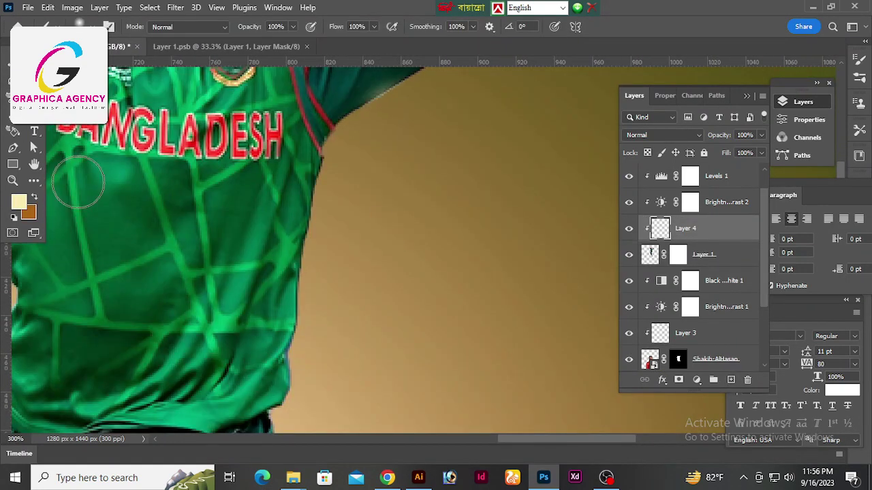
{"action": "left_click", "coordinate": [18, 202]}
{"action": "left_click", "coordinate": [822, 236]}
- Paint soft white rim-light strokes along the player's body edges
{"action": "scroll", "coordinate": [337, 314], "scroll_direction": "down", "scroll_amount": 3}
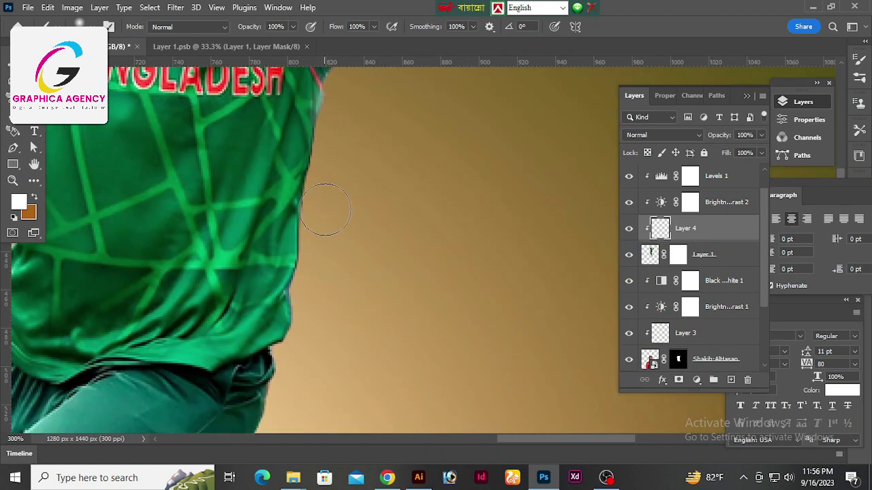
{"action": "scroll", "coordinate": [321, 188], "scroll_direction": "down", "scroll_amount": 3}
{"action": "scroll", "coordinate": [389, 292], "scroll_direction": "up", "scroll_amount": 1}
{"action": "scroll", "coordinate": [348, 260], "scroll_direction": "down", "scroll_amount": 2}
{"action": "scroll", "coordinate": [348, 261], "scroll_direction": "left", "scroll_amount": 2}
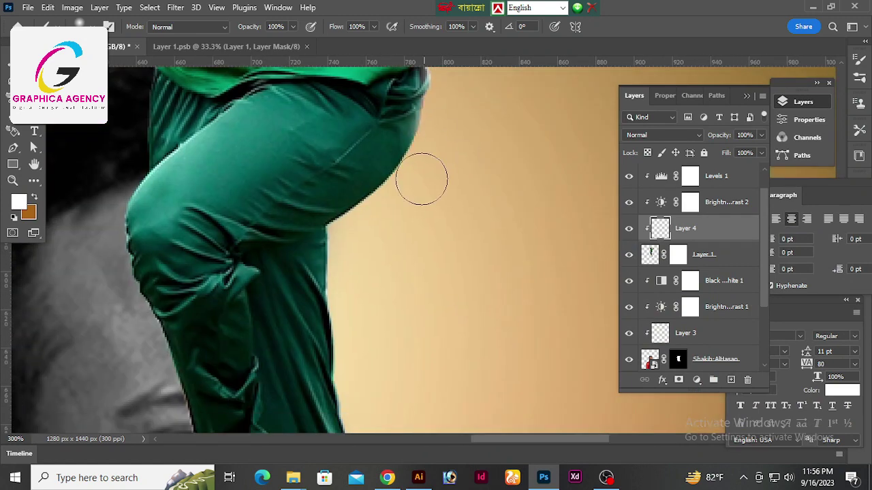
{"action": "scroll", "coordinate": [453, 292], "scroll_direction": "down", "scroll_amount": 2}
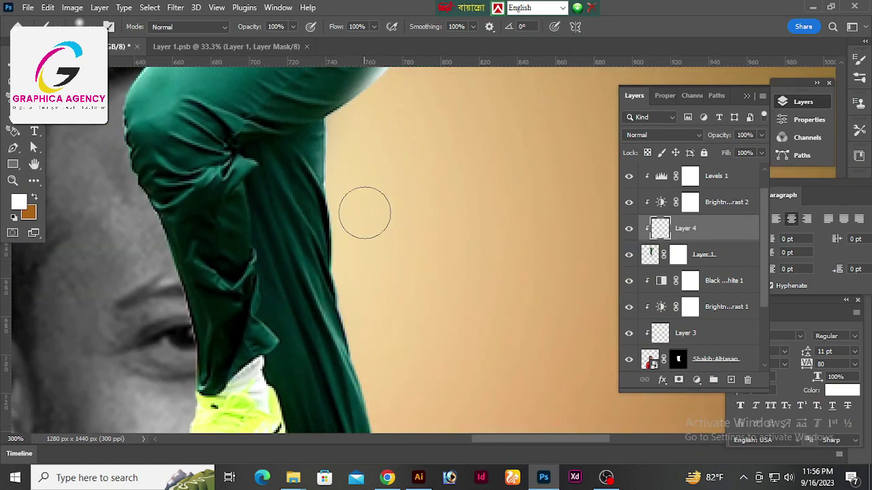
{"action": "scroll", "coordinate": [401, 171], "scroll_direction": "down", "scroll_amount": 2}
{"action": "scroll", "coordinate": [391, 200], "scroll_direction": "down", "scroll_amount": 3}
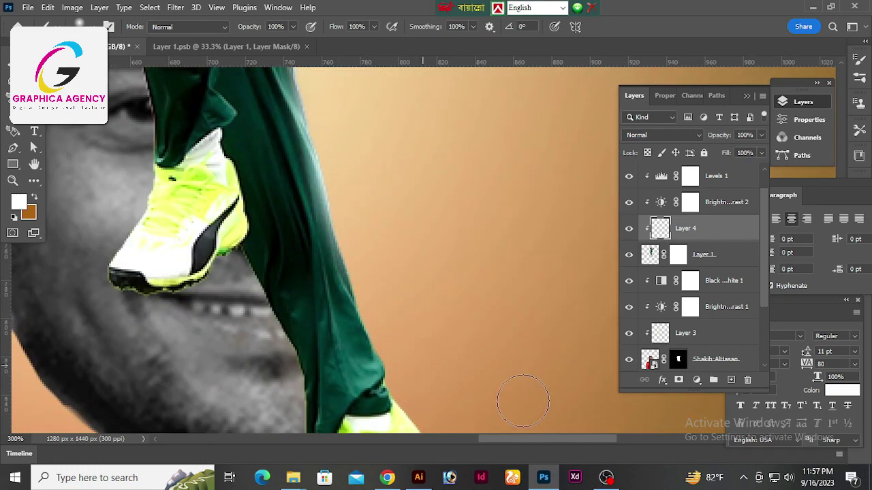
{"action": "scroll", "coordinate": [395, 231], "scroll_direction": "up", "scroll_amount": 2}
{"action": "scroll", "coordinate": [395, 232], "scroll_direction": "left", "scroll_amount": 2}
{"action": "scroll", "coordinate": [395, 231], "scroll_direction": "up", "scroll_amount": 2}
{"action": "scroll", "coordinate": [409, 272], "scroll_direction": "up", "scroll_amount": 5}
{"action": "scroll", "coordinate": [408, 272], "scroll_direction": "up", "scroll_amount": 4}
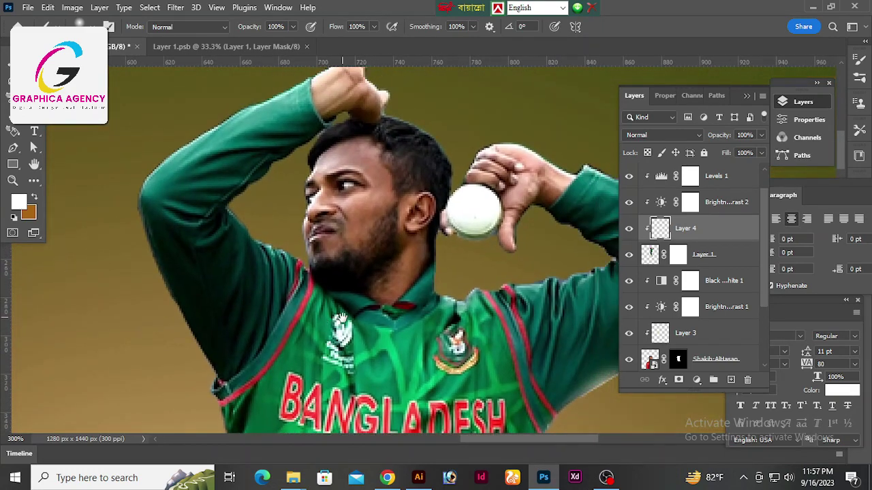
{"action": "scroll", "coordinate": [435, 325], "scroll_direction": "right", "scroll_amount": 2}
- Paint white rim light along the raised arm and head, then zoom out to the whole player
{"action": "left_click_drag", "start_coordinate": [410, 202], "coordinate": [416, 271]}
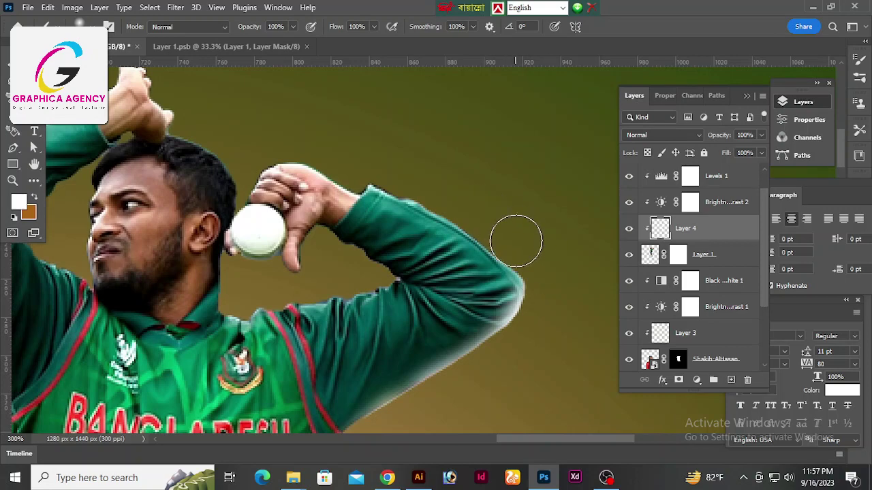
{"action": "scroll", "coordinate": [381, 202], "scroll_direction": "up", "scroll_amount": 2}
{"action": "scroll", "coordinate": [381, 202], "scroll_direction": "left", "scroll_amount": 3}
{"action": "scroll", "coordinate": [384, 202], "scroll_direction": "up", "scroll_amount": 1}
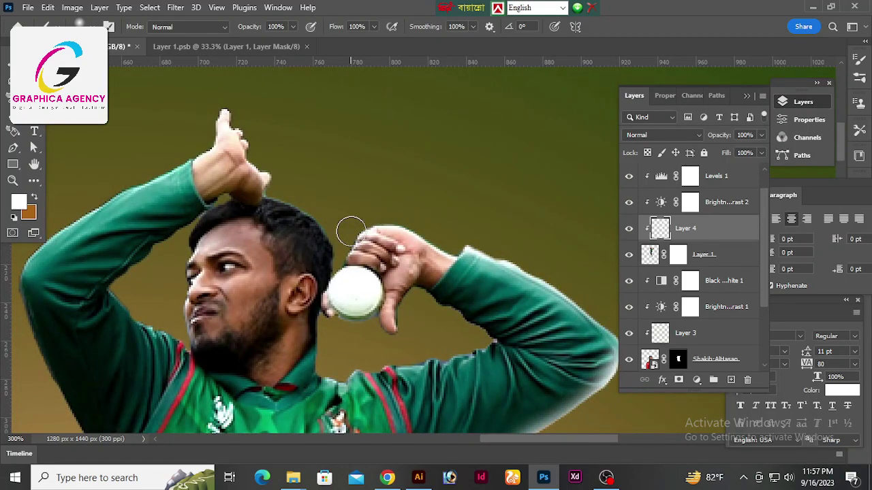
{"action": "scroll", "coordinate": [344, 208], "scroll_direction": "up", "scroll_amount": 1}
{"action": "scroll", "coordinate": [343, 208], "scroll_direction": "left", "scroll_amount": 1}
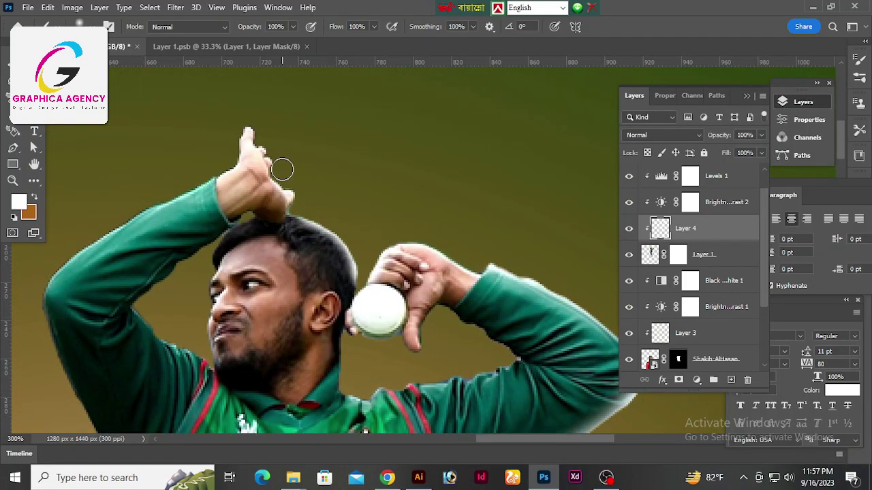
{"action": "left_click_drag", "start_coordinate": [302, 194], "coordinate": [386, 140]}
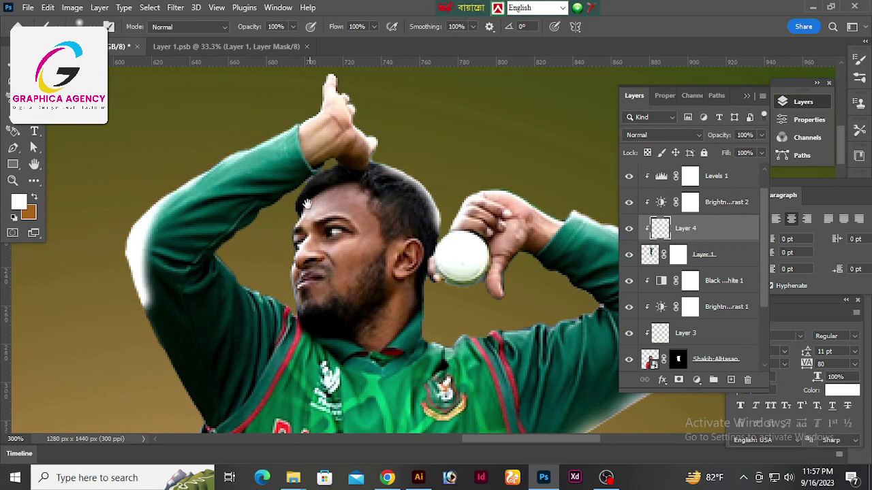
{"action": "scroll", "coordinate": [173, 158], "scroll_direction": "down", "scroll_amount": 1}
{"action": "scroll", "coordinate": [174, 158], "scroll_direction": "left", "scroll_amount": 1}
{"action": "scroll", "coordinate": [156, 227], "scroll_direction": "down", "scroll_amount": 5}
{"action": "scroll", "coordinate": [155, 227], "scroll_direction": "left", "scroll_amount": 1}
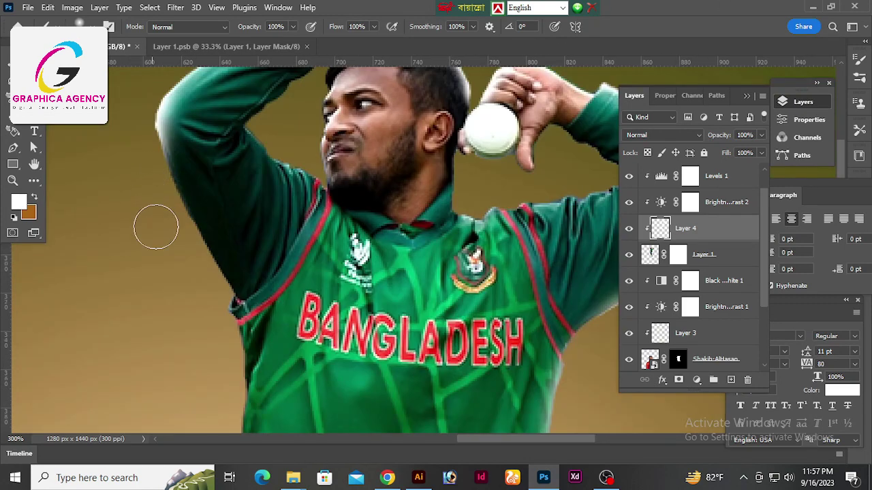
{"action": "scroll", "coordinate": [186, 275], "scroll_direction": "down", "scroll_amount": 4}
{"action": "scroll", "coordinate": [185, 275], "scroll_direction": "left", "scroll_amount": 1}
{"action": "scroll", "coordinate": [228, 233], "scroll_direction": "down", "scroll_amount": 1}
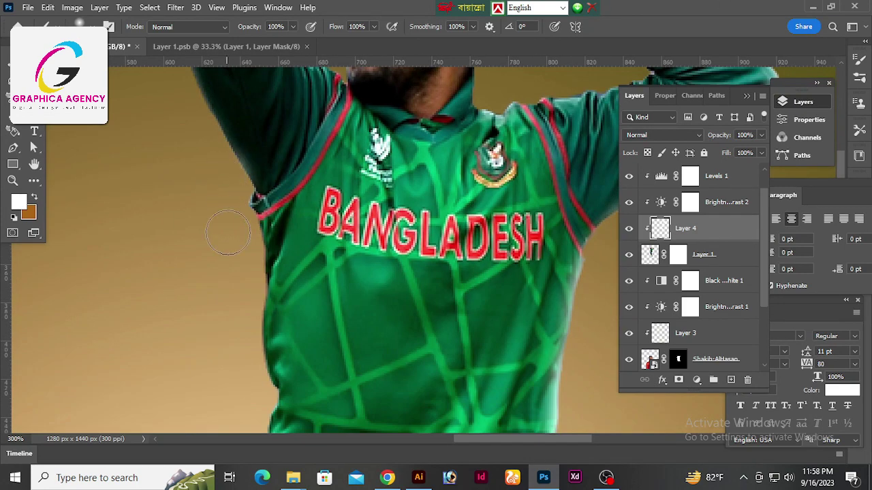
{"action": "scroll", "coordinate": [238, 301], "scroll_direction": "down", "scroll_amount": 5}
{"action": "scroll", "coordinate": [237, 302], "scroll_direction": "left", "scroll_amount": 1}
{"action": "scroll", "coordinate": [278, 247], "scroll_direction": "down", "scroll_amount": 4}
{"action": "scroll", "coordinate": [278, 248], "scroll_direction": "down", "scroll_amount": 2}
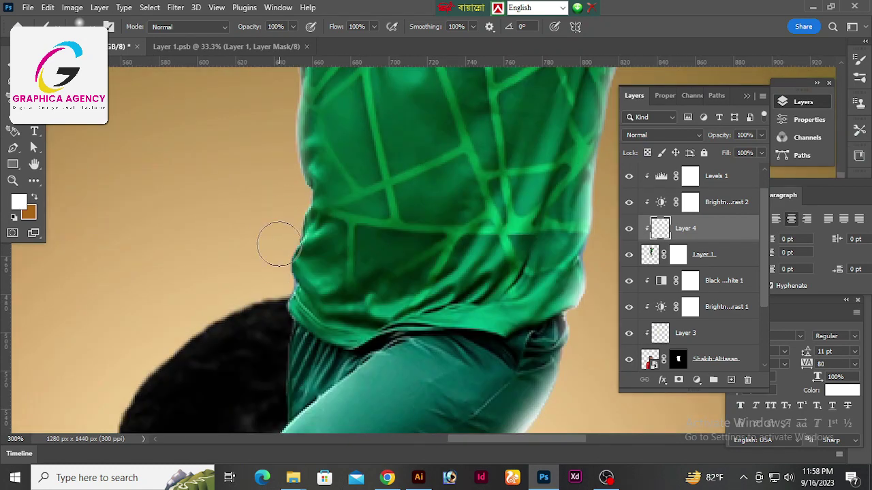
{"action": "scroll", "coordinate": [297, 209], "scroll_direction": "down", "scroll_amount": 4}
{"action": "scroll", "coordinate": [342, 300], "scroll_direction": "down", "scroll_amount": 4}
{"action": "scroll", "coordinate": [233, 252], "scroll_direction": "down", "scroll_amount": 4}
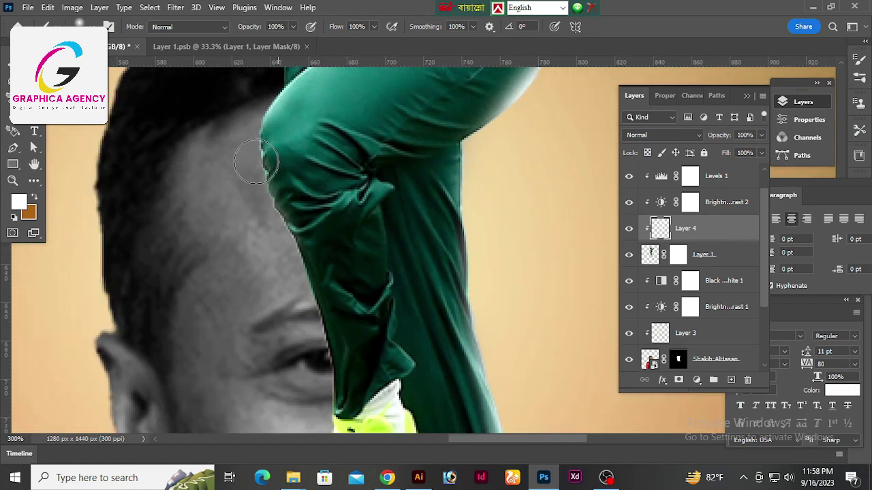
{"action": "scroll", "coordinate": [247, 164], "scroll_direction": "down", "scroll_amount": 4}
{"action": "scroll", "coordinate": [371, 232], "scroll_direction": "down", "scroll_amount": 4}
{"action": "scroll", "coordinate": [371, 233], "scroll_direction": "right", "scroll_amount": 1}
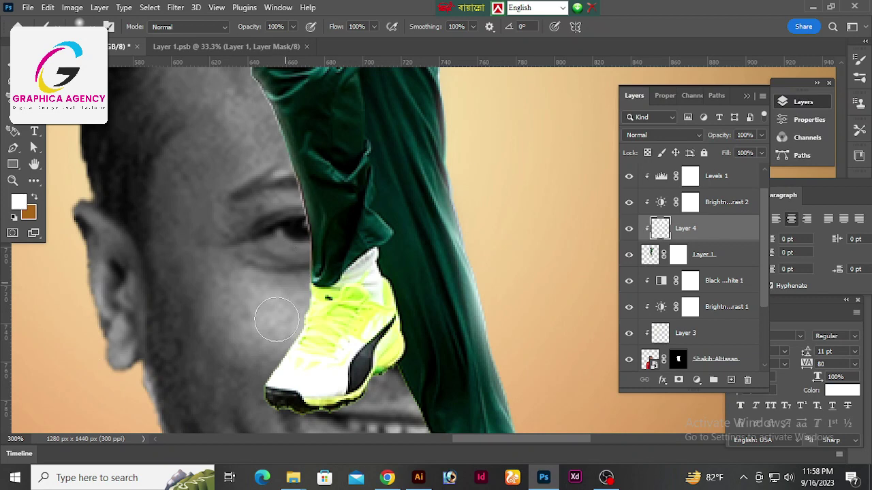
{"action": "scroll", "coordinate": [286, 269], "scroll_direction": "up", "scroll_amount": 6}
{"action": "scroll", "coordinate": [254, 122], "scroll_direction": "up", "scroll_amount": 1}
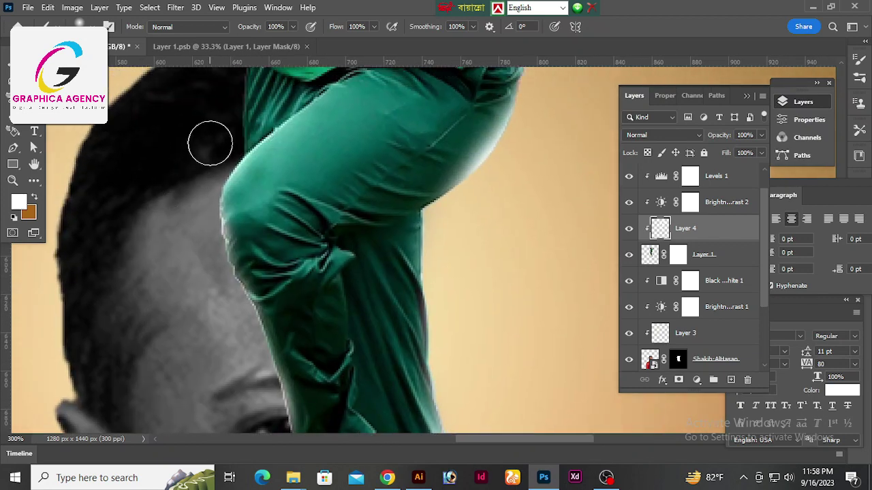
{"action": "scroll", "coordinate": [209, 143], "scroll_direction": "up", "scroll_amount": 3}
{"action": "key", "text": "ctrl+1"}
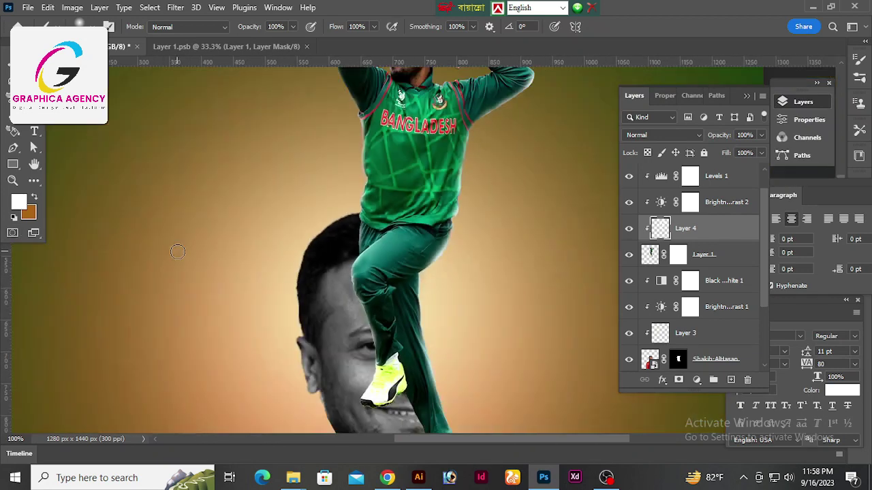
- Set Layer 4 to Color Dodge blending and lower its opacity
{"action": "left_click", "coordinate": [660, 135]}
{"action": "left_click", "coordinate": [676, 252]}
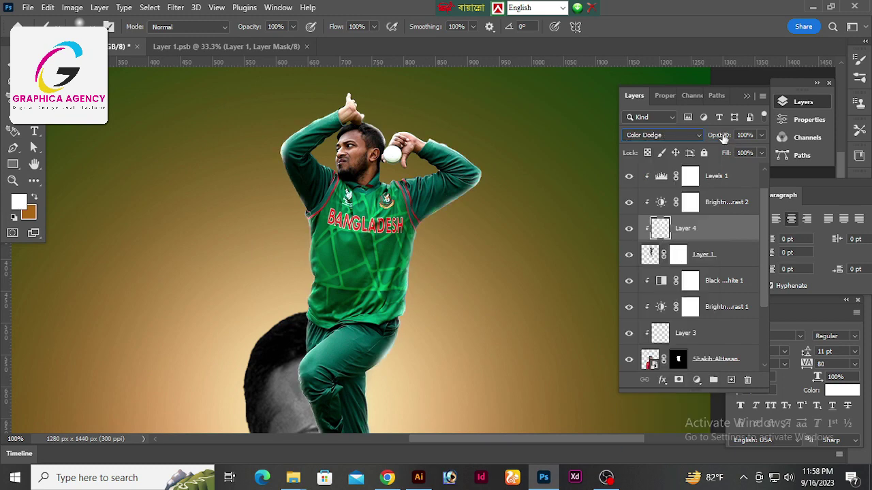
{"action": "left_click_drag", "start_coordinate": [718, 135], "coordinate": [703, 137]}
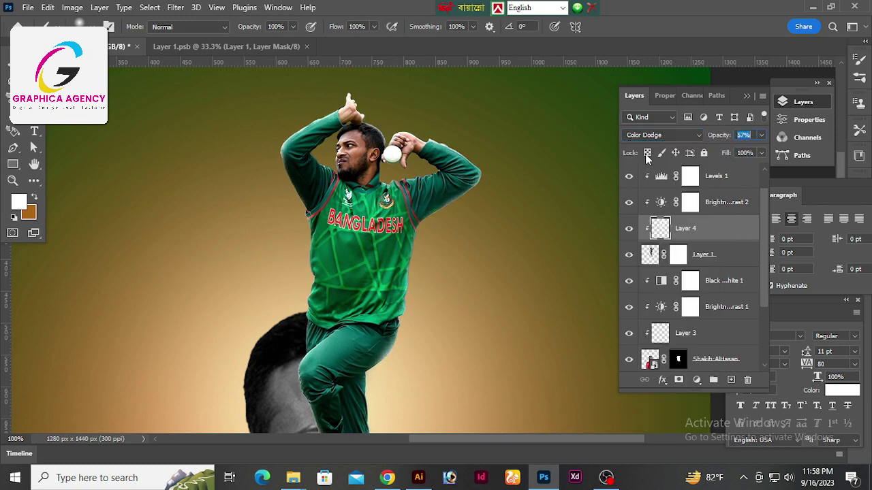
{"action": "key", "text": "ctrl+plus"}
{"action": "key", "text": "ctrl+plus"}
- Mask Layer 4, paint the mask with a 37% opacity, 40% flow brush, and raise opacity
{"action": "left_click", "coordinate": [678, 381]}
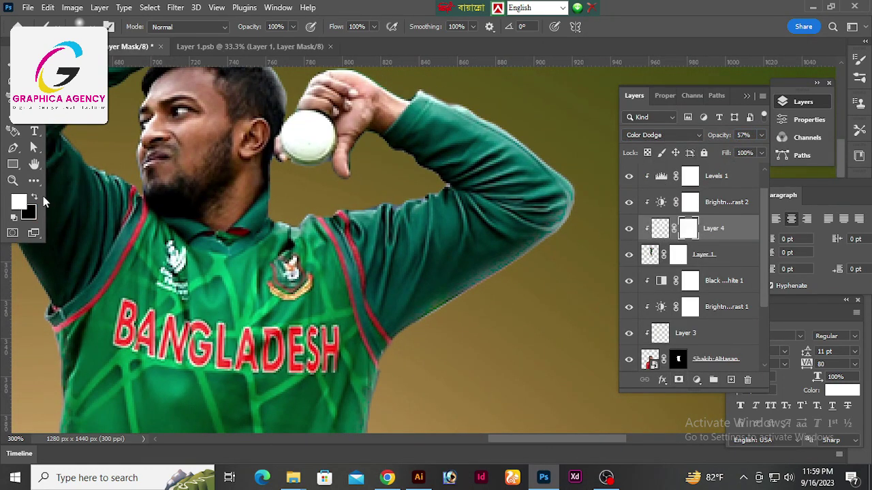
{"action": "left_click_drag", "start_coordinate": [359, 154], "coordinate": [319, 240]}
{"action": "left_click", "coordinate": [292, 27]}
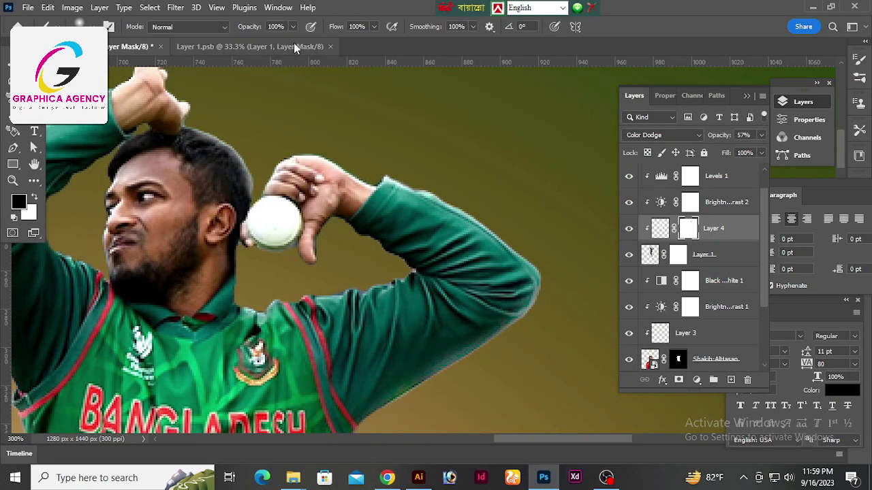
{"action": "left_click_drag", "start_coordinate": [297, 41], "coordinate": [255, 41]}
{"action": "left_click", "coordinate": [373, 27]}
{"action": "left_click_drag", "start_coordinate": [375, 41], "coordinate": [340, 51]}
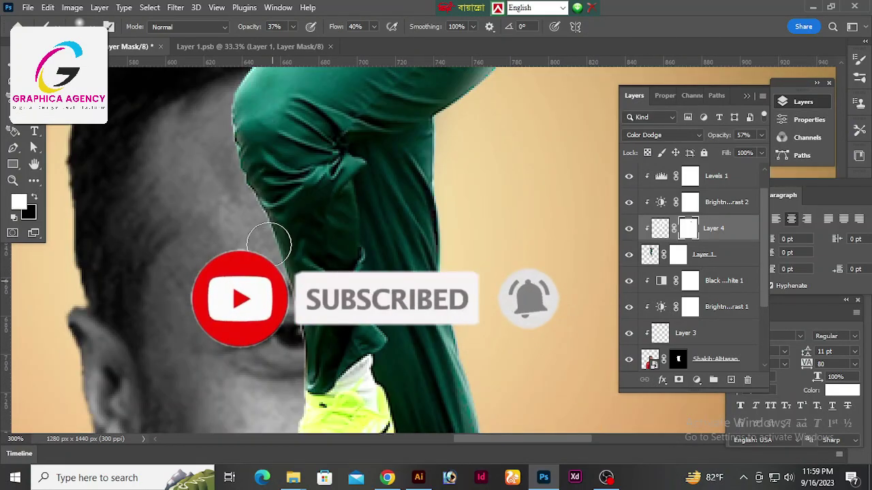
{"action": "left_click_drag", "start_coordinate": [716, 138], "coordinate": [721, 139]}
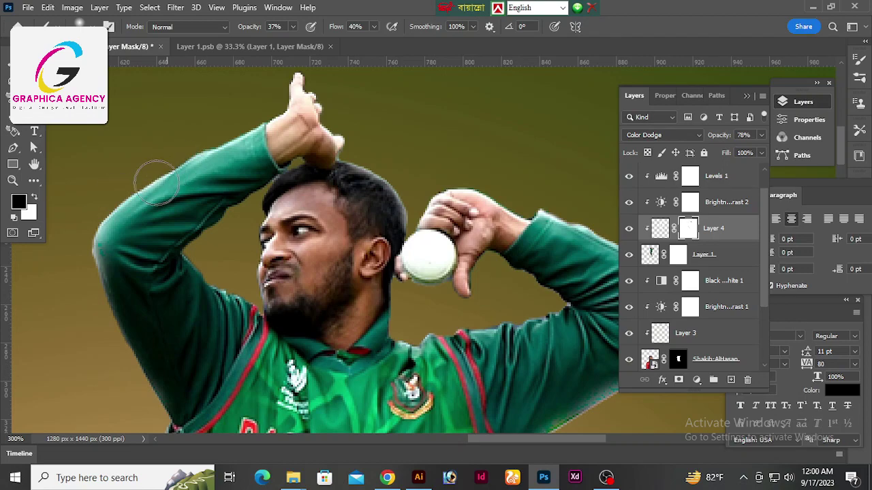
{"action": "left_click_drag", "start_coordinate": [325, 356], "coordinate": [172, 363]}
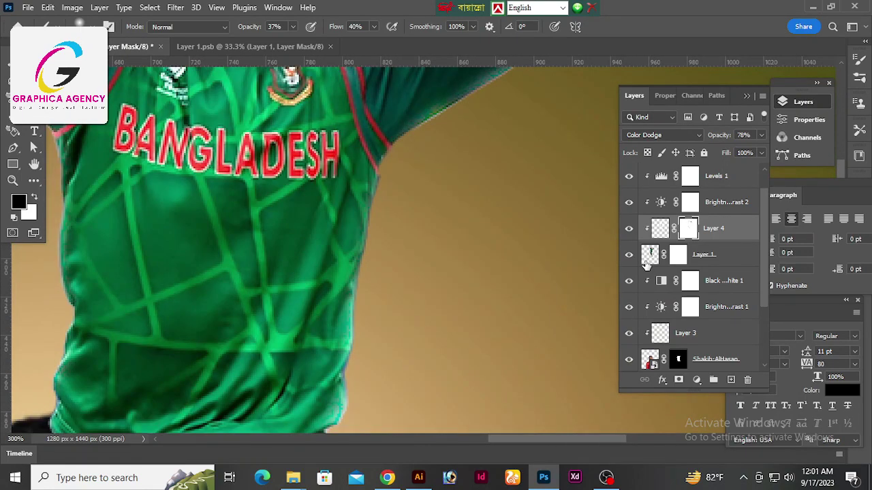
- Add a Levels adjustment with black input 6 and white input 244 for extra contrast
{"action": "left_click", "coordinate": [698, 382]}
{"action": "left_click", "coordinate": [721, 211]}
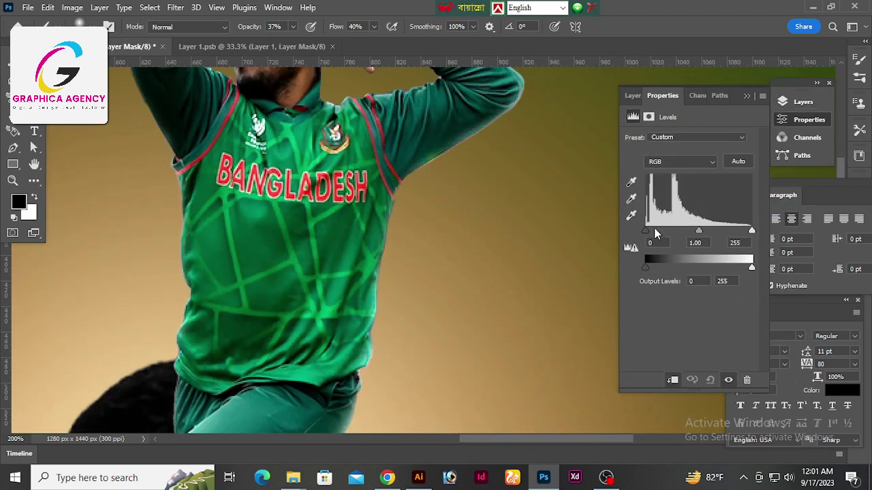
{"action": "left_click_drag", "start_coordinate": [645, 231], "coordinate": [648, 230]}
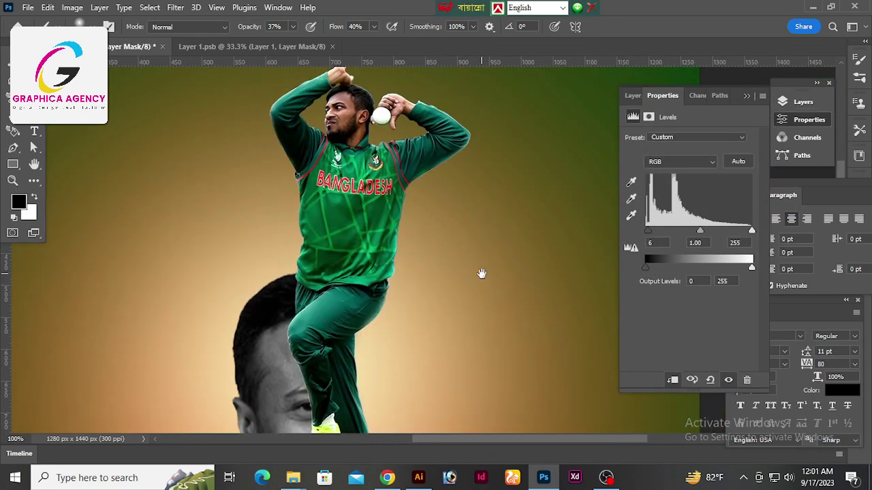
{"action": "left_click_drag", "start_coordinate": [481, 273], "coordinate": [481, 290]}
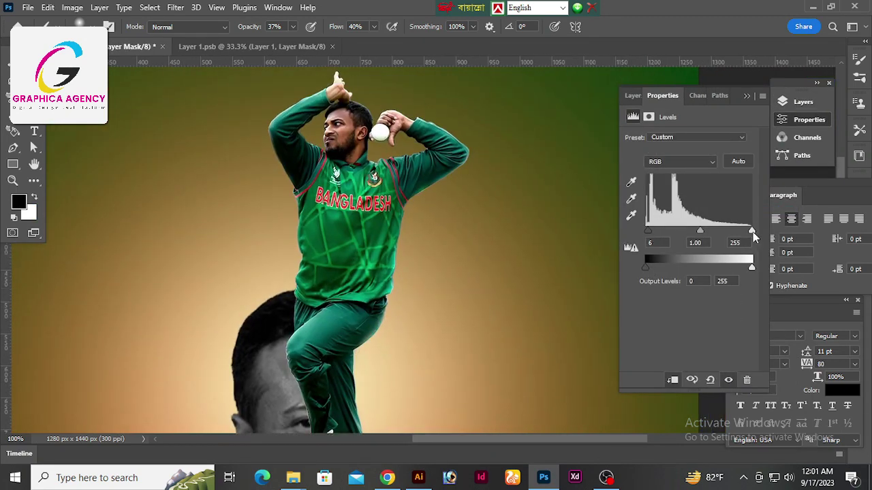
{"action": "left_click", "coordinate": [632, 96]}
{"action": "scroll", "coordinate": [461, 266], "scroll_direction": "down", "scroll_amount": 3}
{"action": "scroll", "coordinate": [522, 270], "scroll_direction": "up", "scroll_amount": 5}
{"action": "mouse_move", "coordinate": [522, 270]}
{"action": "left_mouse_down"}
{"action": "mouse_move", "coordinate": [429, 111]}
{"action": "mouse_move", "coordinate": [407, 106]}
{"action": "left_mouse_up"}
- Add a new layer beneath Layer 1 and set a black brush at 100% opacity and flow
{"action": "key", "text": "v"}
{"action": "left_click", "coordinate": [704, 281]}
{"action": "left_click", "coordinate": [732, 380]}
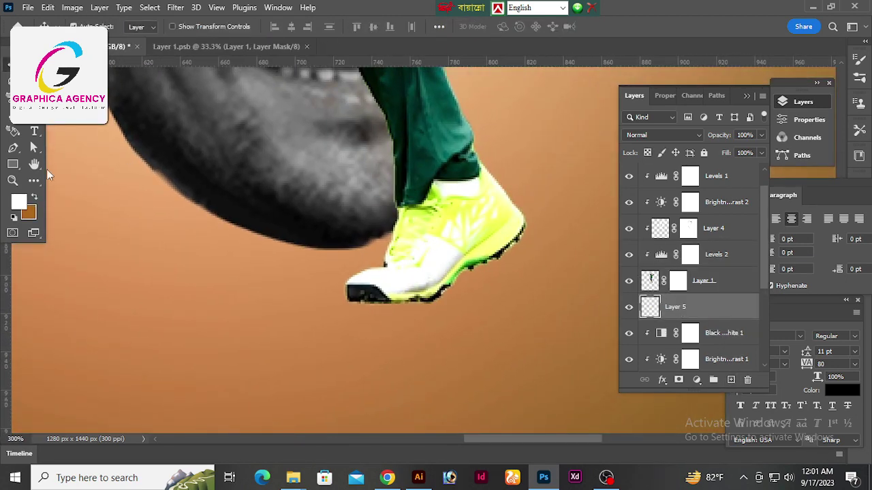
{"action": "key", "text": "b"}
{"action": "left_click_drag", "start_coordinate": [293, 27], "coordinate": [340, 42]}
{"action": "left_click_drag", "start_coordinate": [373, 27], "coordinate": [420, 42]}
{"action": "left_click", "coordinate": [18, 202]}
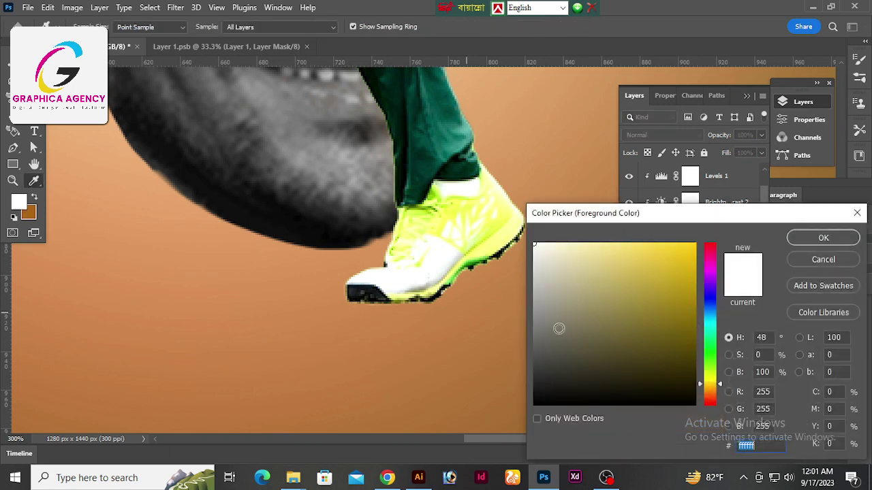
{"action": "left_click", "coordinate": [538, 412]}
{"action": "left_click", "coordinate": [823, 237]}
- Paint a black blob and transform it into a flat, tilted shadow under the shoe
{"action": "left_click_drag", "start_coordinate": [419, 363], "coordinate": [377, 335]}
{"action": "left_click", "coordinate": [359, 358]}
{"action": "key", "text": "v"}
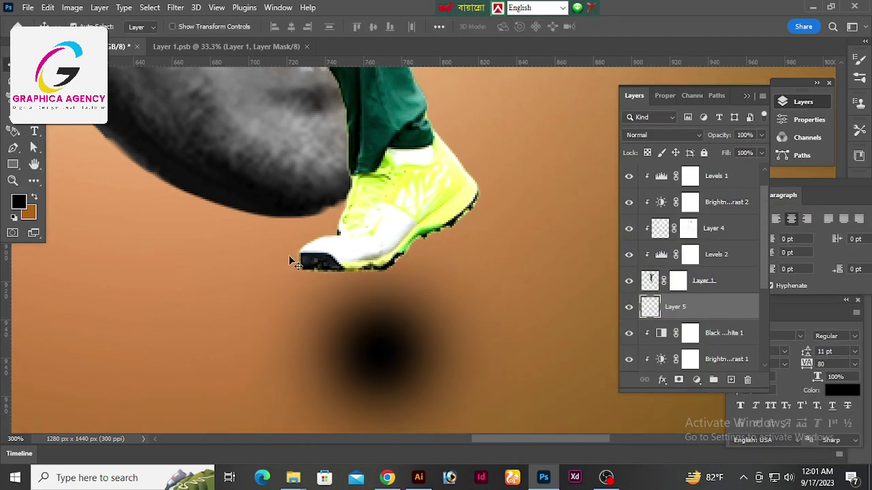
{"action": "key", "text": "ctrl+t"}
{"action": "left_click_drag", "start_coordinate": [378, 253], "coordinate": [378, 327]}
{"action": "mouse_move", "coordinate": [378, 404]}
{"action": "left_mouse_down"}
{"action": "mouse_move", "coordinate": [399, 379]}
{"action": "mouse_move", "coordinate": [391, 297]}
{"action": "left_mouse_up"}
{"action": "left_click_drag", "start_coordinate": [525, 279], "coordinate": [554, 279]}
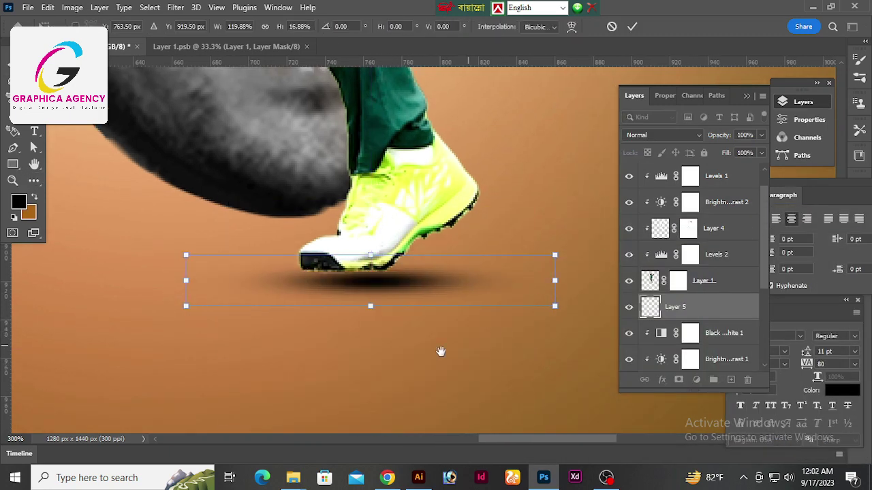
{"action": "left_click_drag", "start_coordinate": [472, 291], "coordinate": [467, 257]}
{"action": "left_click_drag", "start_coordinate": [333, 298], "coordinate": [359, 291]}
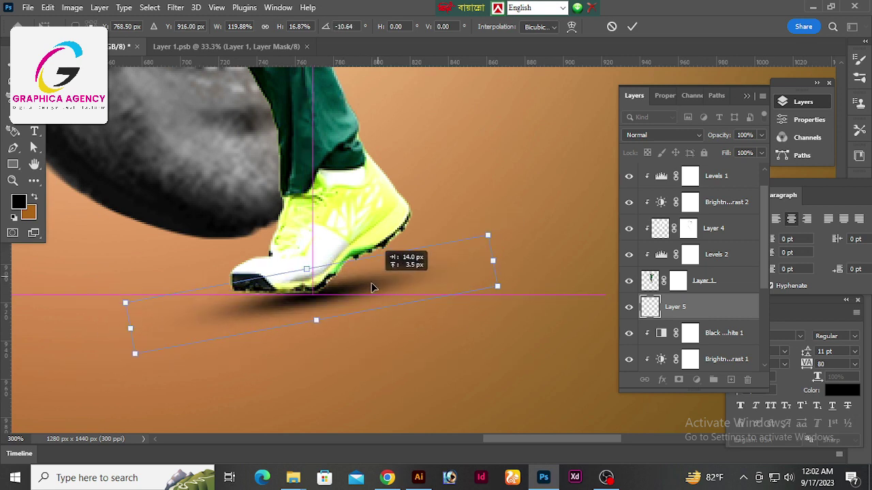
{"action": "left_click_drag", "start_coordinate": [503, 260], "coordinate": [583, 229]}
{"action": "left_click_drag", "start_coordinate": [414, 278], "coordinate": [345, 289]}
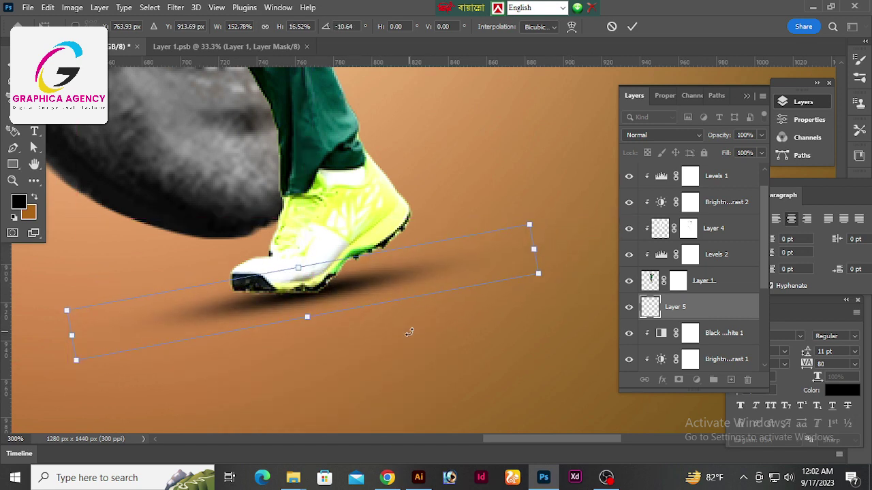
{"action": "left_click_drag", "start_coordinate": [535, 244], "coordinate": [569, 239]}
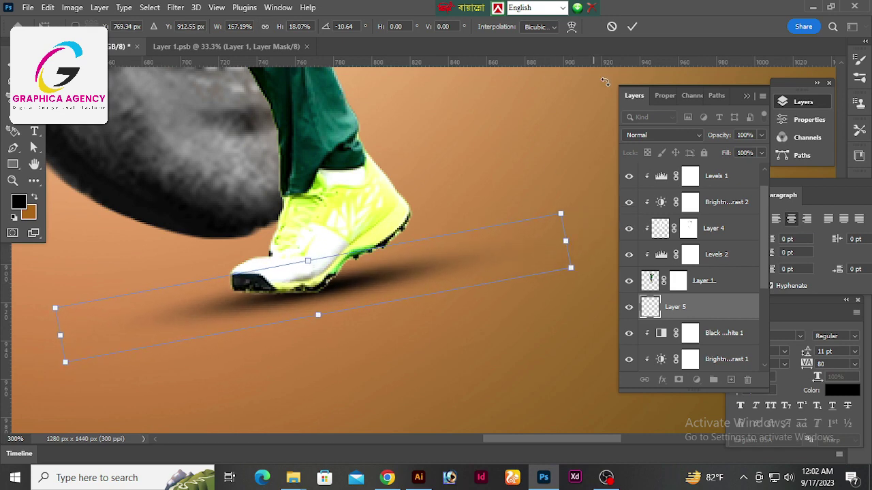
{"action": "left_click", "coordinate": [632, 27]}
- Set the shadow layer to 84% opacity and 93% fill, add a mask, and fade its right end
{"action": "mouse_move", "coordinate": [721, 138]}
{"action": "left_mouse_down"}
{"action": "mouse_move", "coordinate": [708, 138]}
{"action": "mouse_move", "coordinate": [713, 152]}
{"action": "left_mouse_up"}
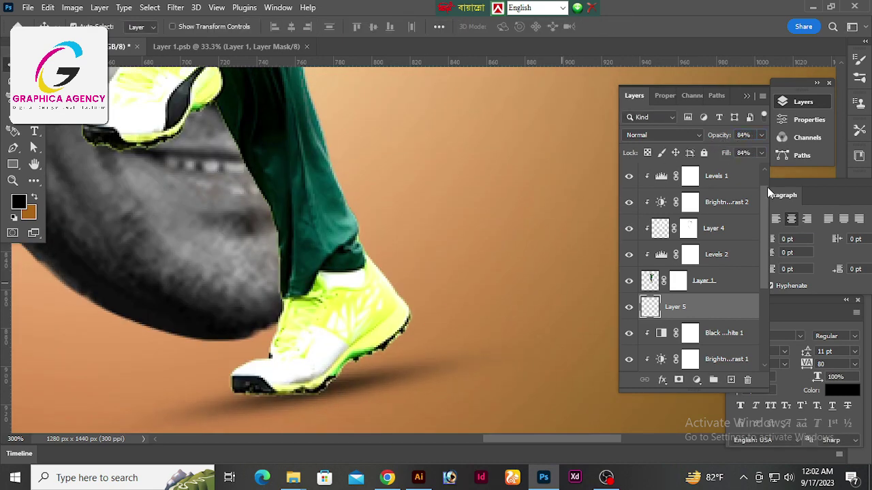
{"action": "left_click_drag", "start_coordinate": [552, 280], "coordinate": [491, 211]}
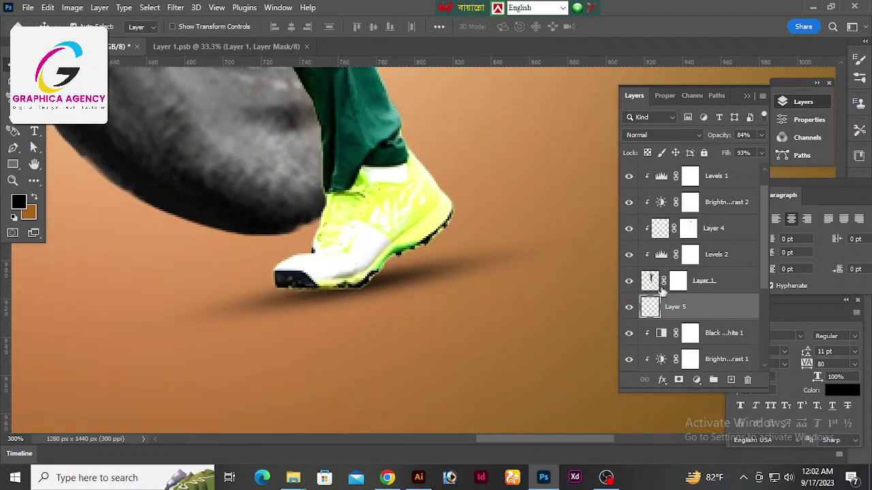
{"action": "left_click", "coordinate": [678, 379]}
{"action": "key", "text": "b"}
{"action": "key", "text": "d"}
{"action": "left_click_drag", "start_coordinate": [507, 261], "coordinate": [242, 335]}
{"action": "key", "text": "bracketleft"}
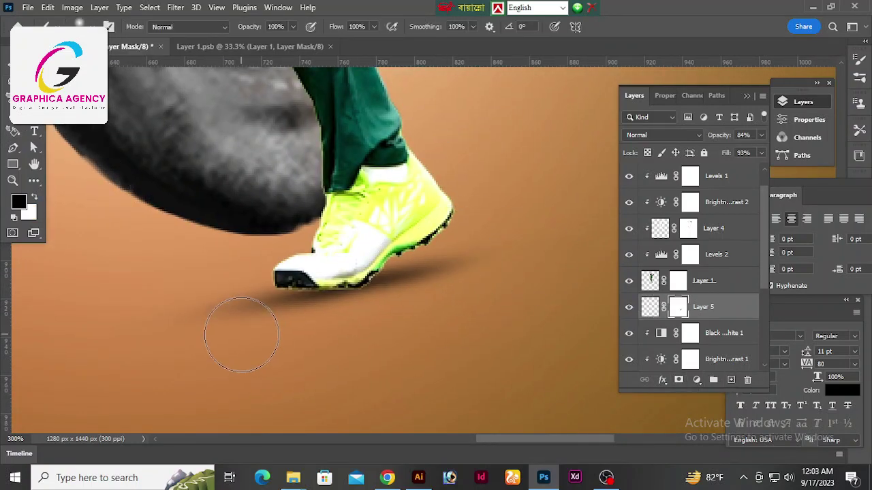
- Restore the shadow layer to 100% opacity and use a 29% opacity, 28% flow brush
{"action": "left_click_drag", "start_coordinate": [726, 137], "coordinate": [730, 136]}
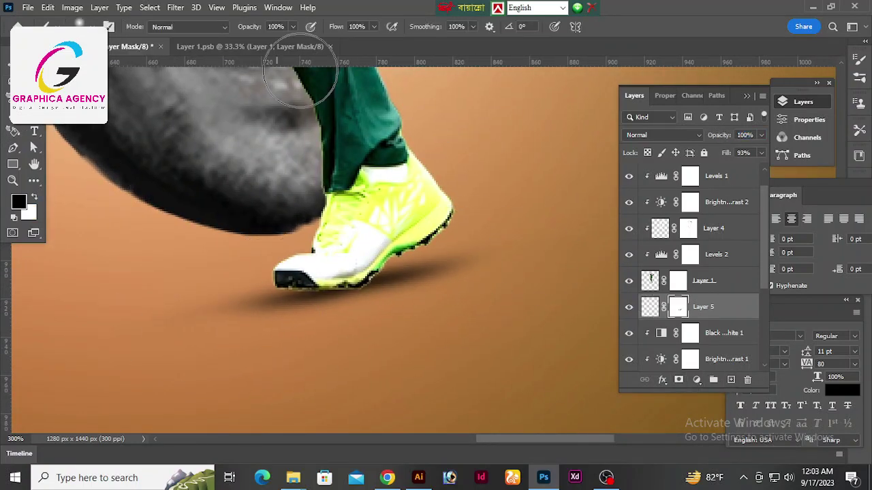
{"action": "key", "text": "shift+2"}
{"action": "key", "text": "shift+8"}
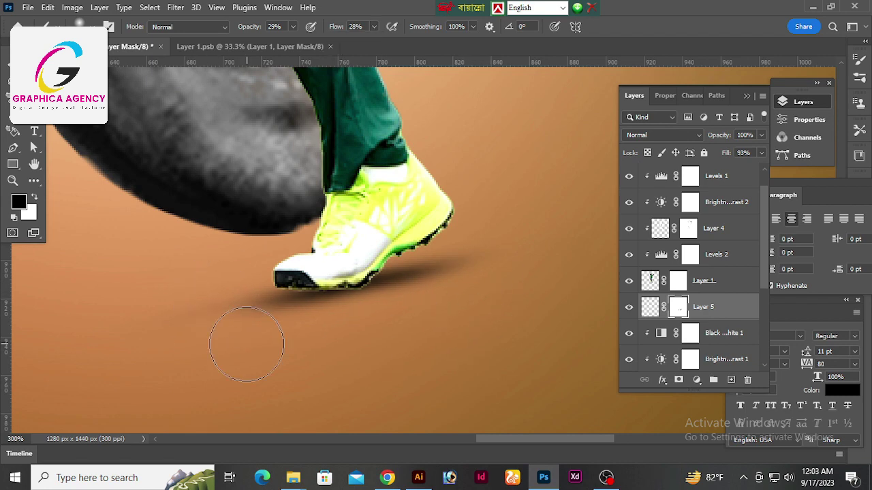
{"action": "scroll", "coordinate": [134, 343], "scroll_direction": "down", "scroll_amount": 3}
{"action": "scroll", "coordinate": [384, 401], "scroll_direction": "down", "scroll_amount": 2}
{"action": "scroll", "coordinate": [460, 383], "scroll_direction": "up", "scroll_amount": 3}
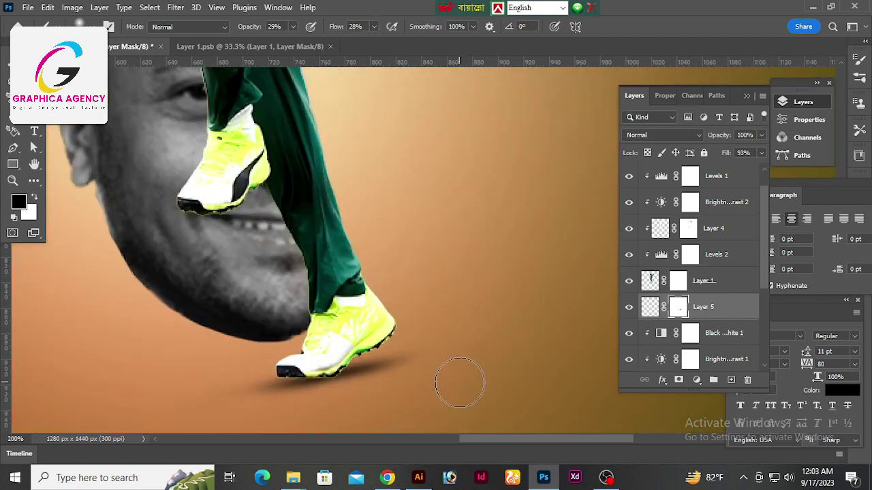
{"action": "scroll", "coordinate": [460, 382], "scroll_direction": "down", "scroll_amount": 1}
- Select the Shakib-AlHasan layer with the Move tool and scroll the Layers panel
{"action": "key", "text": "v"}
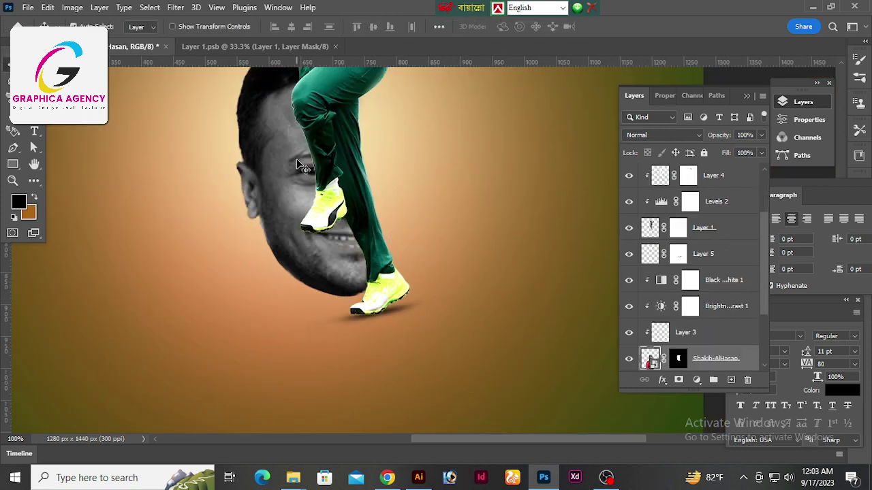
{"action": "left_click", "coordinate": [297, 162], "text": "ctrl"}
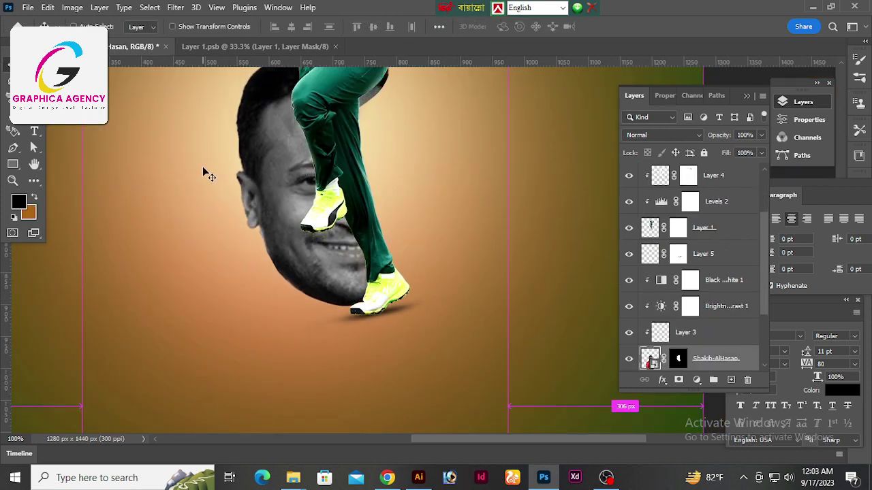
{"action": "scroll", "coordinate": [204, 171], "scroll_direction": "down", "scroll_amount": 2}
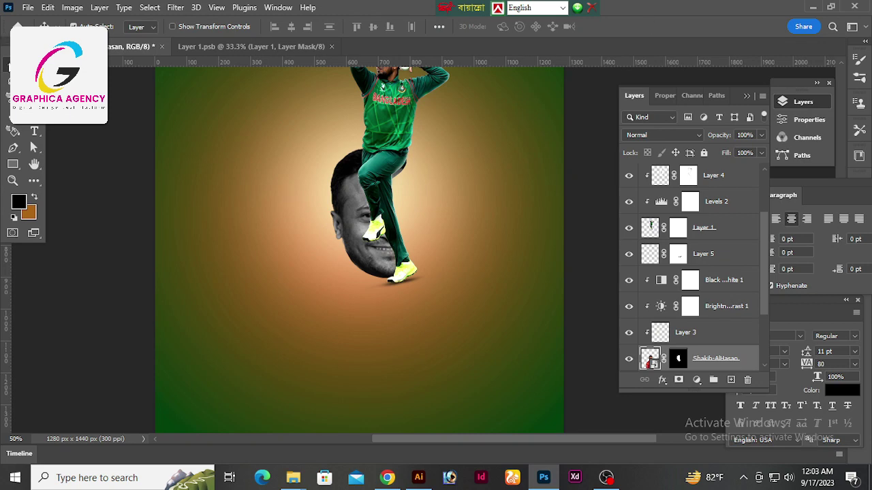
{"action": "scroll", "coordinate": [516, 268], "scroll_direction": "up", "scroll_amount": 1}
{"action": "scroll", "coordinate": [767, 297], "scroll_direction": "down", "scroll_amount": 3}
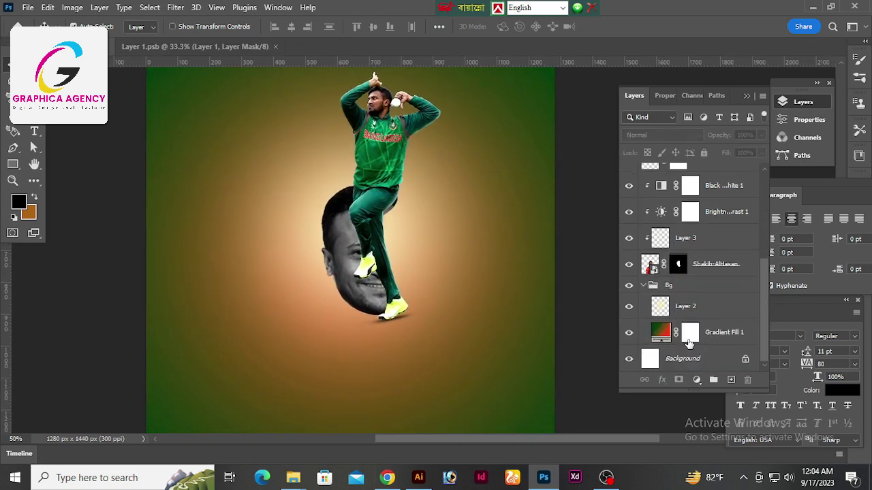
- Change one stop of the background Gradient Fill to white
{"action": "double_click", "coordinate": [664, 333]}
{"action": "left_click", "coordinate": [708, 254]}
{"action": "double_click", "coordinate": [850, 368]}
{"action": "left_click_drag", "start_coordinate": [650, 402], "coordinate": [472, 223]}
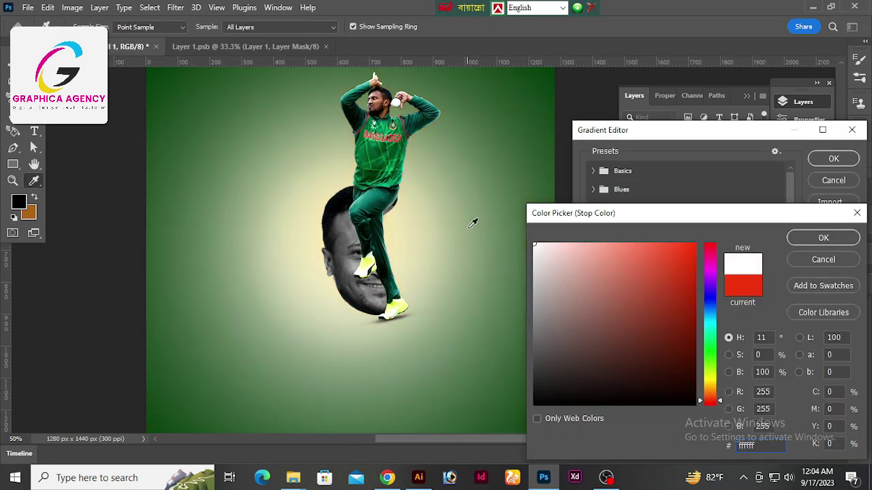
{"action": "left_click", "coordinate": [823, 238]}
{"action": "left_click", "coordinate": [833, 159]}
{"action": "key", "text": "ctrl+minus"}
{"action": "key", "text": "Return"}
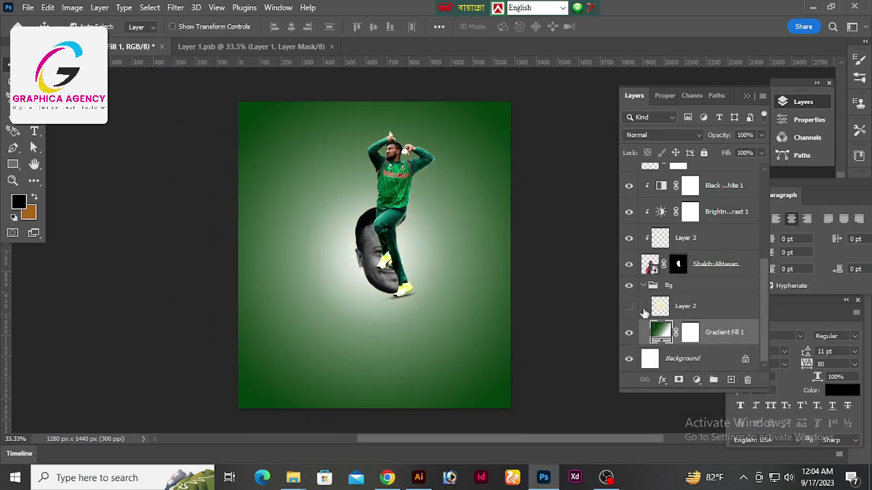
- Re-edit the Gradient Fill, keeping the dark green left stop and setting Scale to 110
{"action": "double_click", "coordinate": [661, 332]}
{"action": "left_click", "coordinate": [708, 254]}
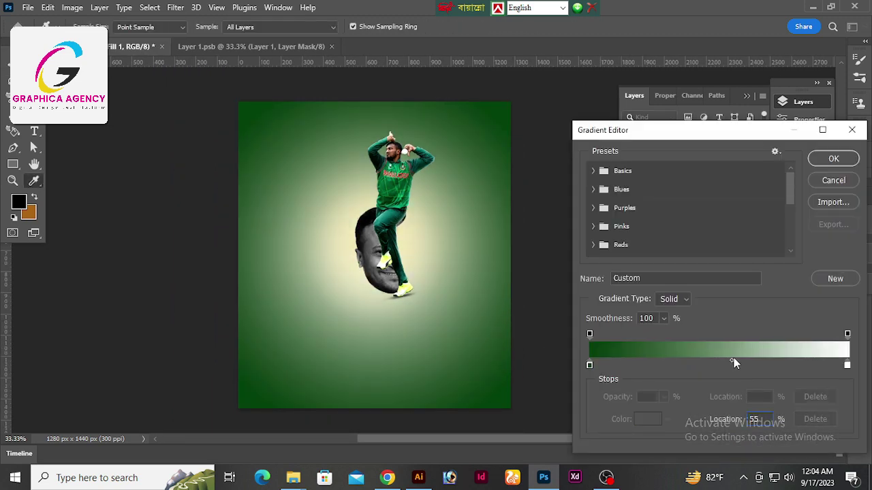
{"action": "type", "text": "50"}
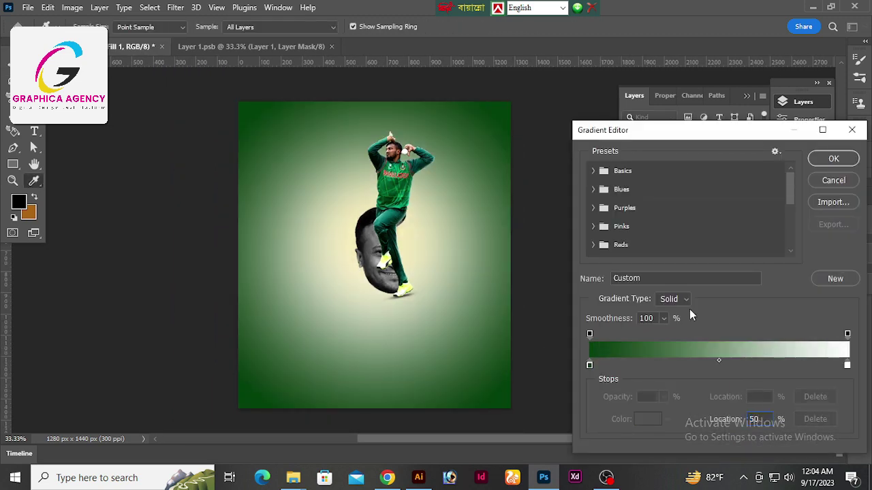
{"action": "left_click", "coordinate": [590, 366]}
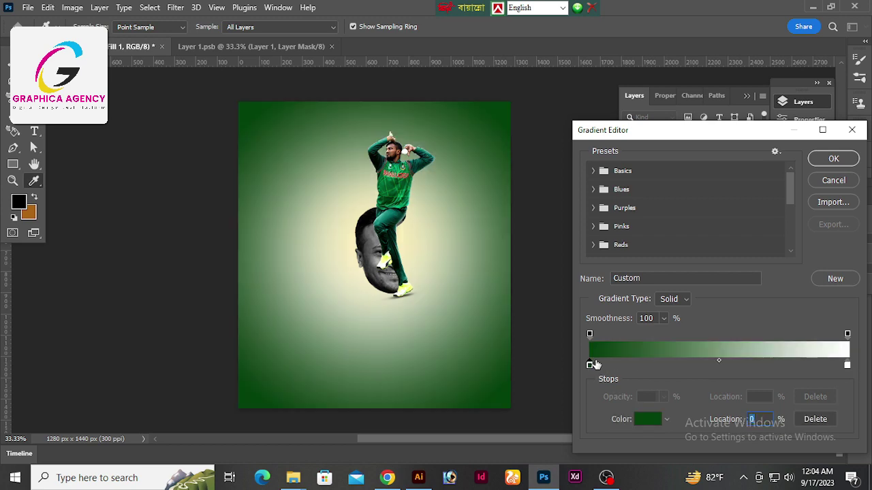
{"action": "left_click", "coordinate": [639, 419]}
{"action": "left_click", "coordinate": [798, 265]}
{"action": "left_click", "coordinate": [832, 161]}
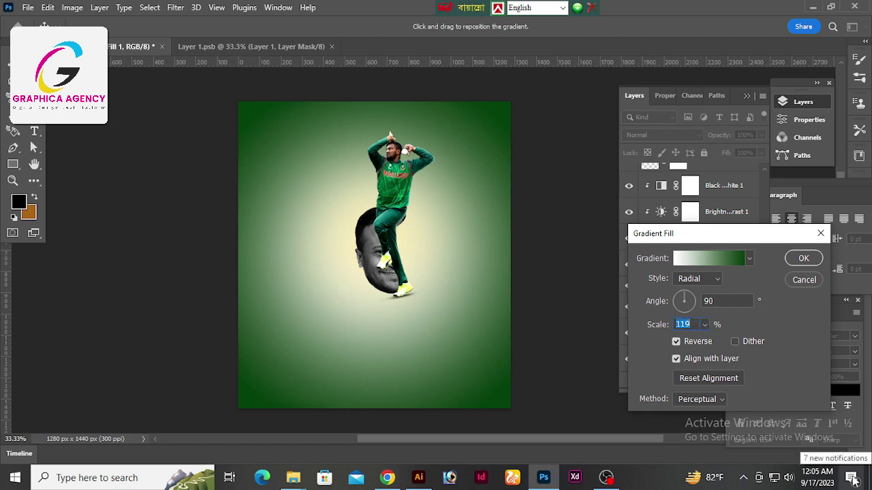
{"action": "key", "text": "Up"}
{"action": "key", "text": "Up"}
{"action": "key", "text": "Up"}
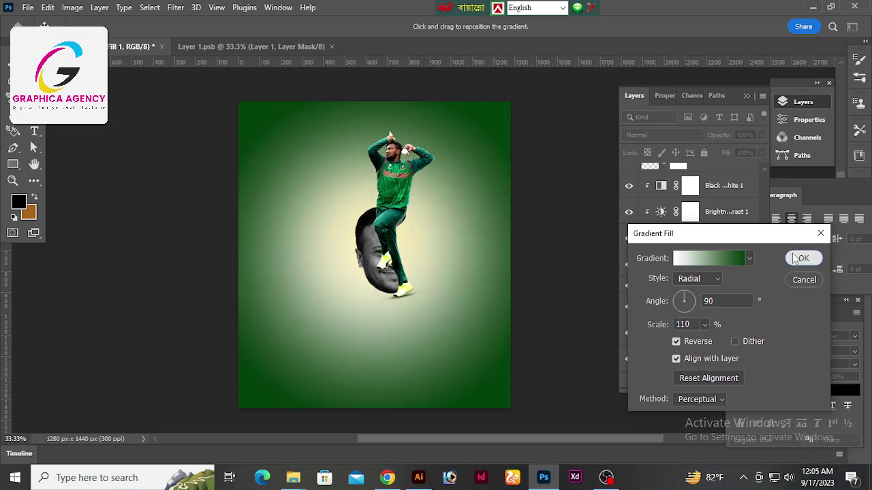
{"action": "left_click", "coordinate": [795, 258]}
- Reopen and cancel the Gradient Fill settings, then delete the Gradient Fill layer
{"action": "double_click", "coordinate": [661, 331]}
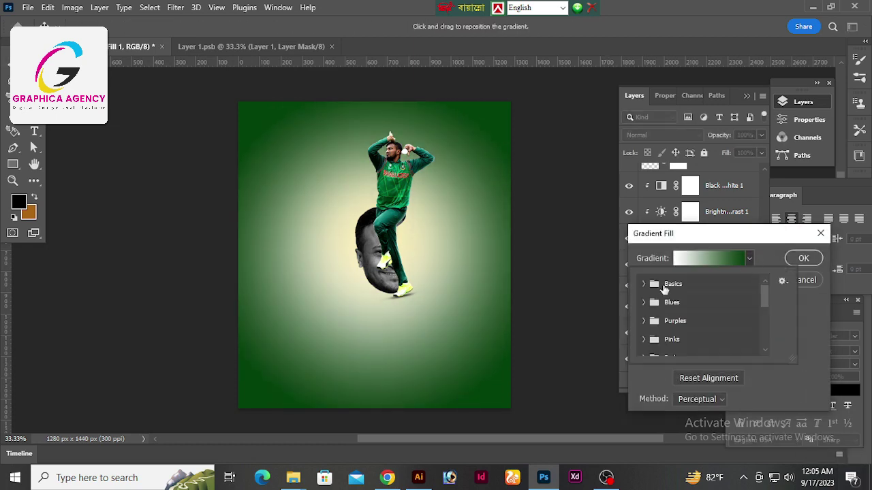
{"action": "left_click", "coordinate": [695, 255]}
{"action": "left_click", "coordinate": [834, 158]}
{"action": "left_click", "coordinate": [795, 259]}
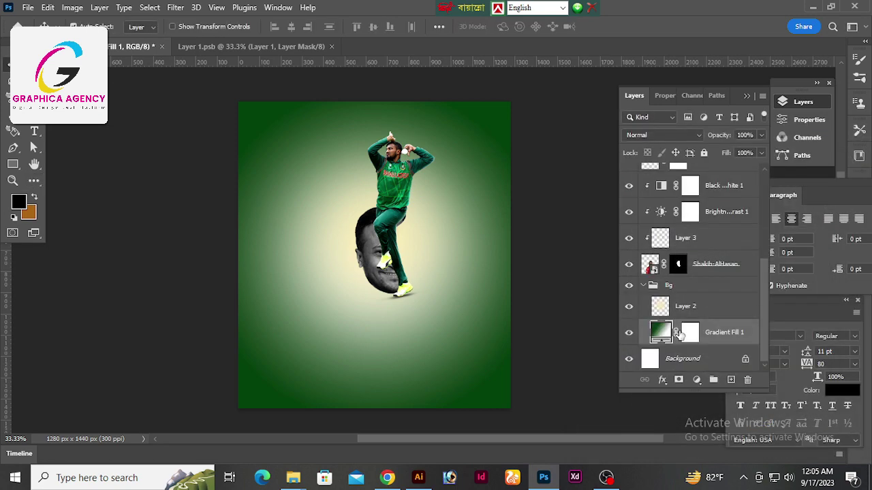
{"action": "key", "text": "Delete"}
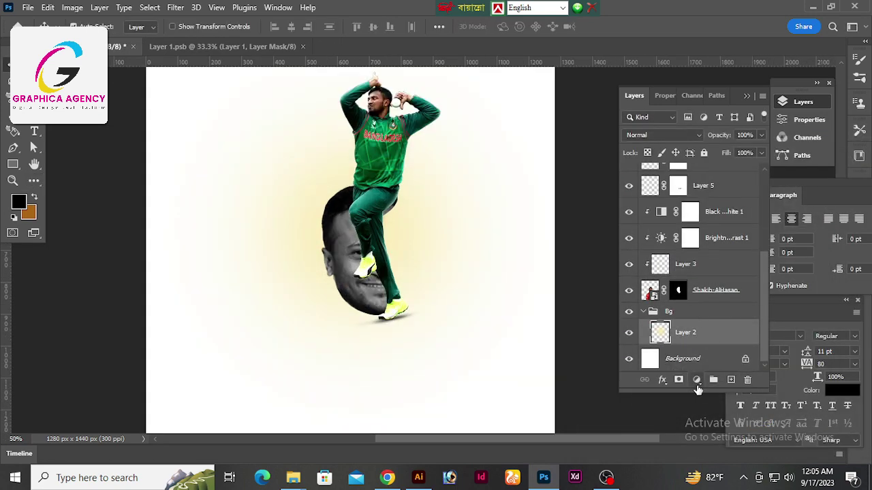
- Add a dark green Solid Color fill layer
{"action": "left_click", "coordinate": [696, 379]}
{"action": "left_click", "coordinate": [716, 161]}
{"action": "left_click", "coordinate": [710, 355]}
{"action": "left_click_drag", "start_coordinate": [681, 345], "coordinate": [686, 371]}
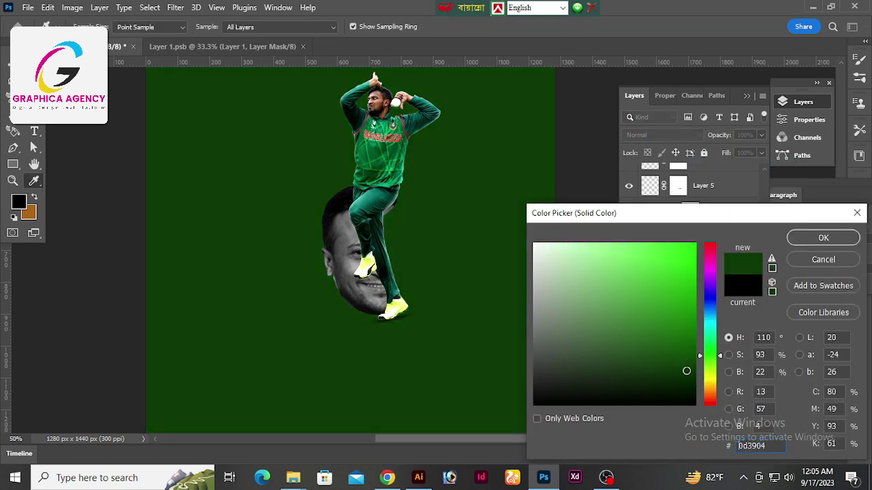
{"action": "left_click", "coordinate": [838, 243]}
{"action": "key", "text": "ctrl+minus"}
{"action": "key", "text": "ctrl+minus"}
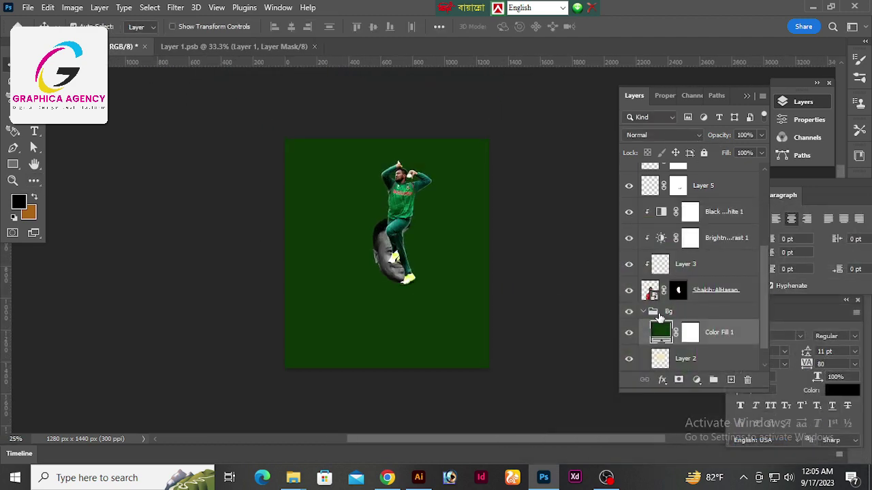
- Move Layer 2 above Color Fill 1 and Free Transform the glow to about 120%
{"action": "left_click_drag", "start_coordinate": [659, 318], "coordinate": [658, 326]}
{"action": "key", "text": "ctrl+plus"}
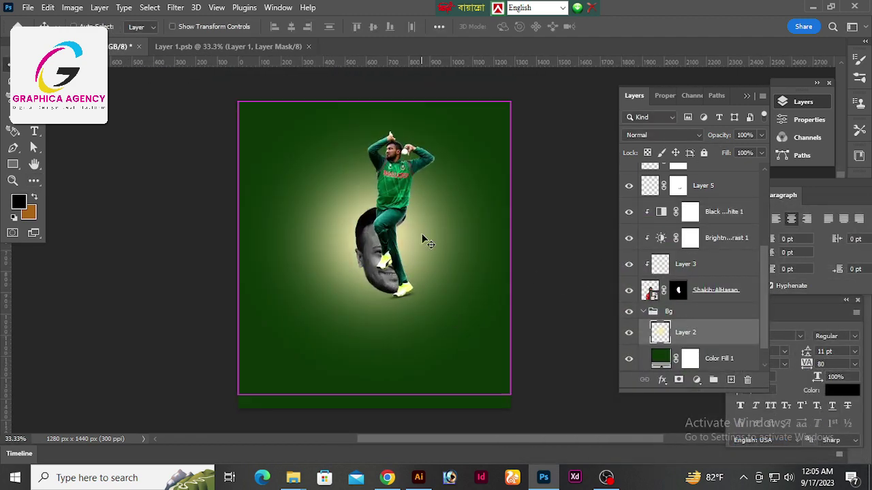
{"action": "key", "text": "ctrl+t"}
{"action": "left_click_drag", "start_coordinate": [510, 395], "coordinate": [529, 416]}
{"action": "scroll", "coordinate": [469, 288], "scroll_direction": "down", "scroll_amount": 3}
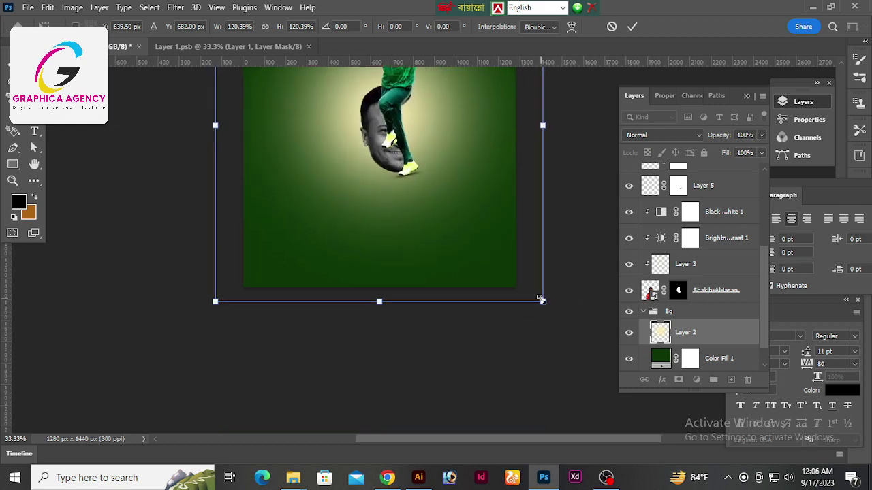
{"action": "left_click_drag", "start_coordinate": [539, 298], "coordinate": [561, 311]}
{"action": "scroll", "coordinate": [561, 311], "scroll_direction": "up", "scroll_amount": 3}
{"action": "left_click", "coordinate": [632, 27]}
- Add a white Color Overlay effect to the glow layer
{"action": "left_click", "coordinate": [661, 379]}
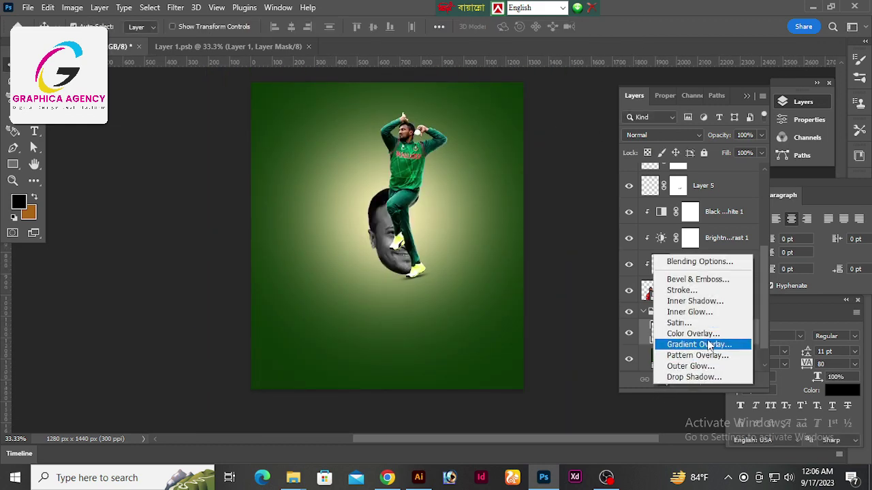
{"action": "left_click", "coordinate": [695, 334]}
{"action": "left_click", "coordinate": [675, 150]}
{"action": "left_click", "coordinate": [822, 237]}
{"action": "key", "text": "Return"}
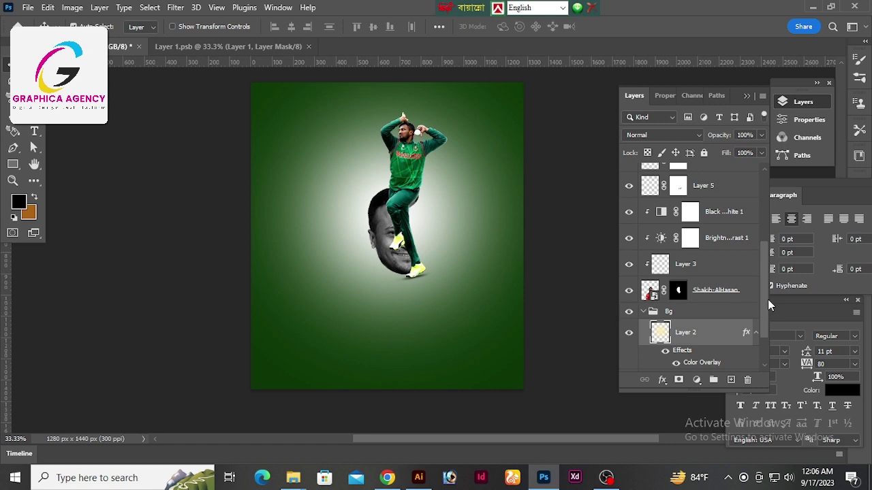
- Lighten the Color Fill 1 background to a mid green
{"action": "scroll", "coordinate": [768, 306], "scroll_direction": "down", "scroll_amount": 1}
{"action": "double_click", "coordinate": [660, 333]}
{"action": "mouse_move", "coordinate": [661, 334]}
{"action": "left_mouse_down"}
{"action": "mouse_move", "coordinate": [671, 345]}
{"action": "mouse_move", "coordinate": [634, 330]}
{"action": "left_mouse_up"}
{"action": "left_click", "coordinate": [823, 237]}
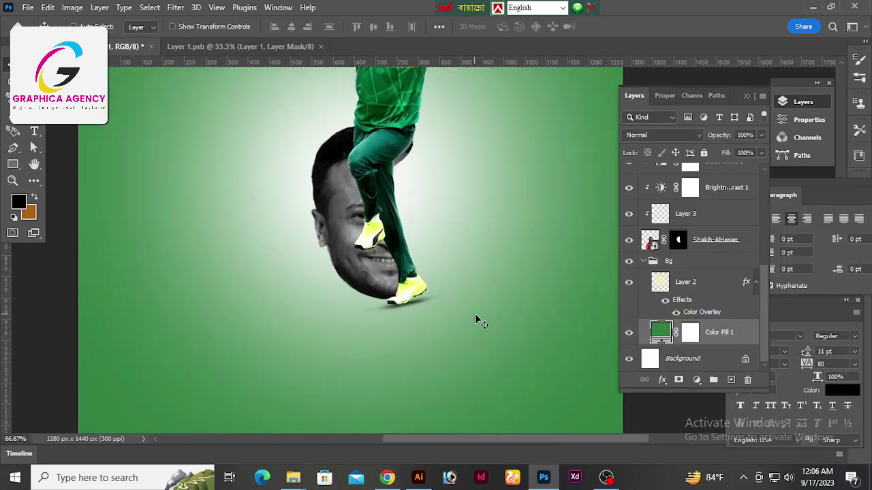
{"action": "scroll", "coordinate": [475, 313], "scroll_direction": "up", "scroll_amount": 2}
- Select Layer 5 and type the name 'SHAKIB AL HASAN' on the canvas
{"action": "key", "text": "v"}
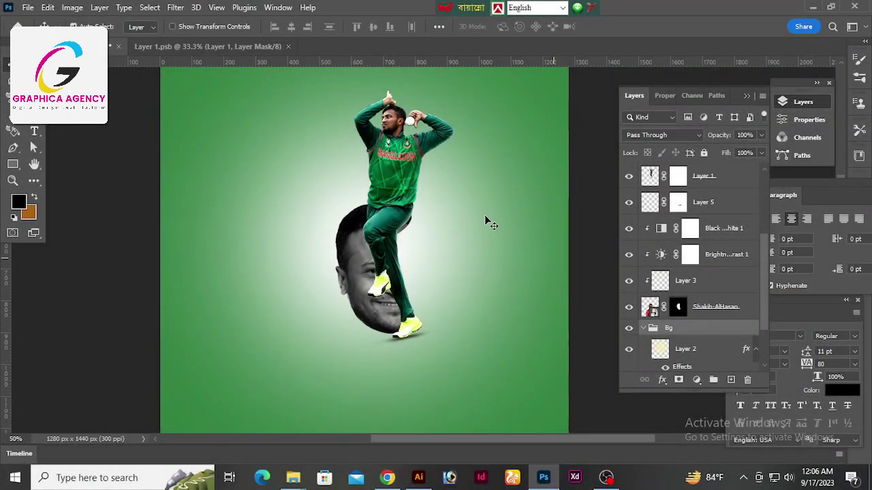
{"action": "left_click", "coordinate": [704, 176]}
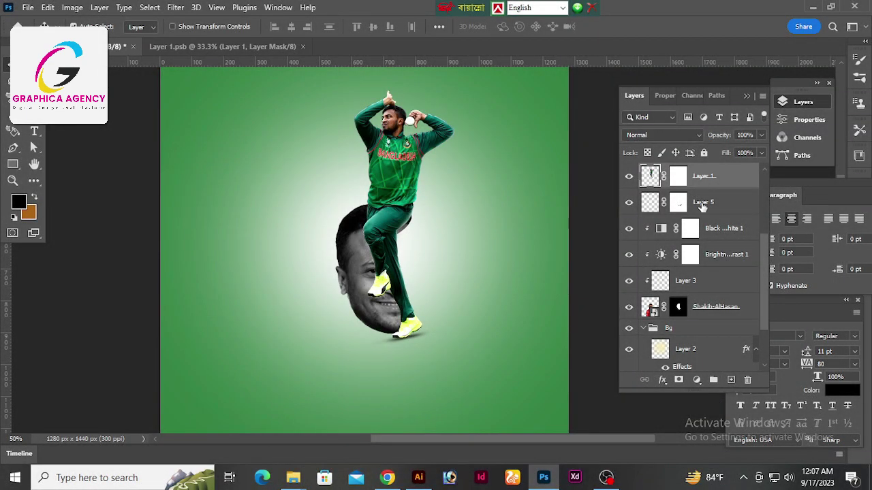
{"action": "left_click", "coordinate": [703, 202]}
{"action": "left_click", "coordinate": [731, 379]}
{"action": "key", "text": "t"}
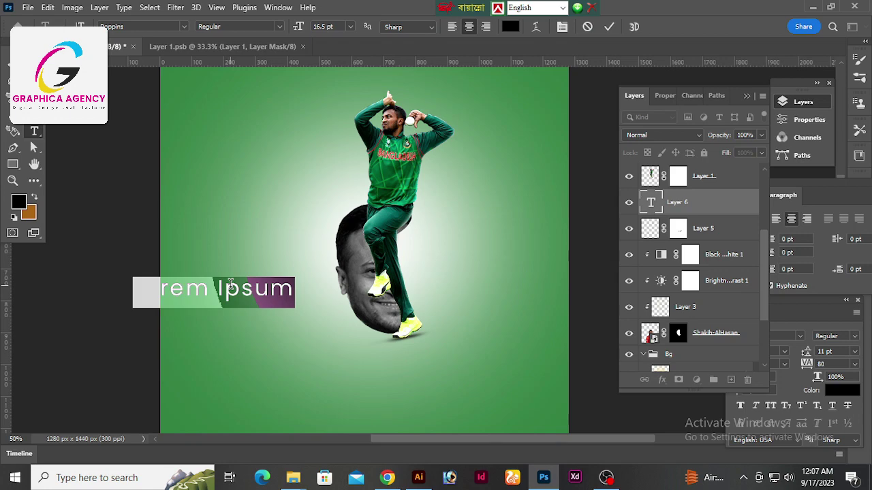
{"action": "type", "text": "SHAKI"}
- Set the name text to Poppins ExtraBold
{"action": "key", "text": "ctrl+a"}
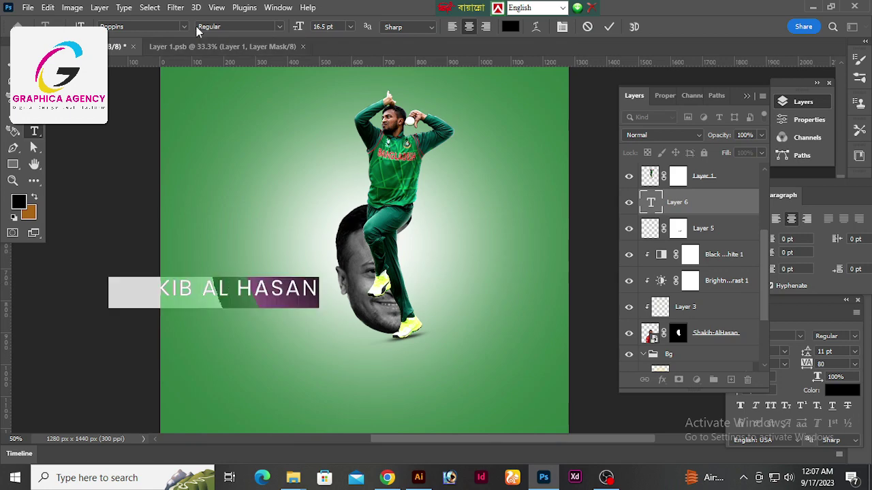
{"action": "left_click", "coordinate": [204, 27]}
{"action": "left_click", "coordinate": [266, 57]}
{"action": "left_click", "coordinate": [155, 27]}
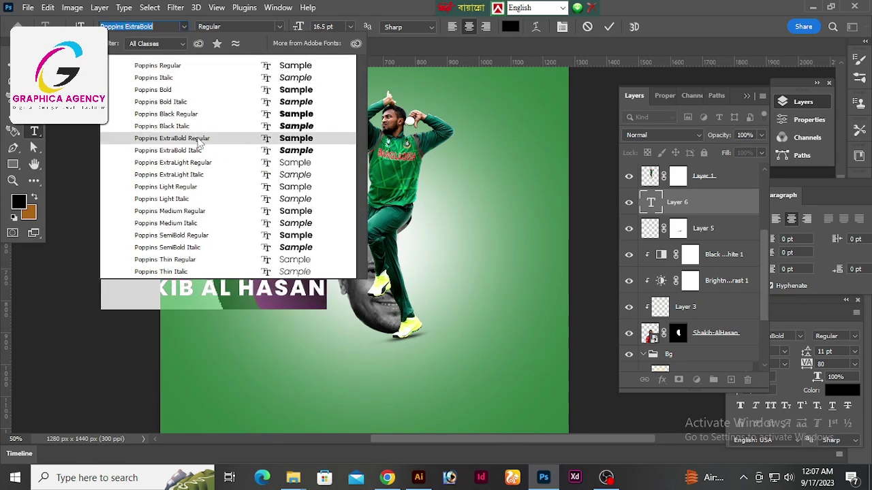
{"action": "left_click", "coordinate": [170, 136]}
{"action": "key", "text": "ctrl+Return"}
- Rotate the name 90° to run vertically, enlarge it about 140%, centre it and set 27 pt
{"action": "key", "text": "v"}
{"action": "mouse_move", "coordinate": [255, 225]}
{"action": "left_mouse_down"}
{"action": "mouse_move", "coordinate": [385, 223]}
{"action": "mouse_move", "coordinate": [398, 180]}
{"action": "left_mouse_up"}
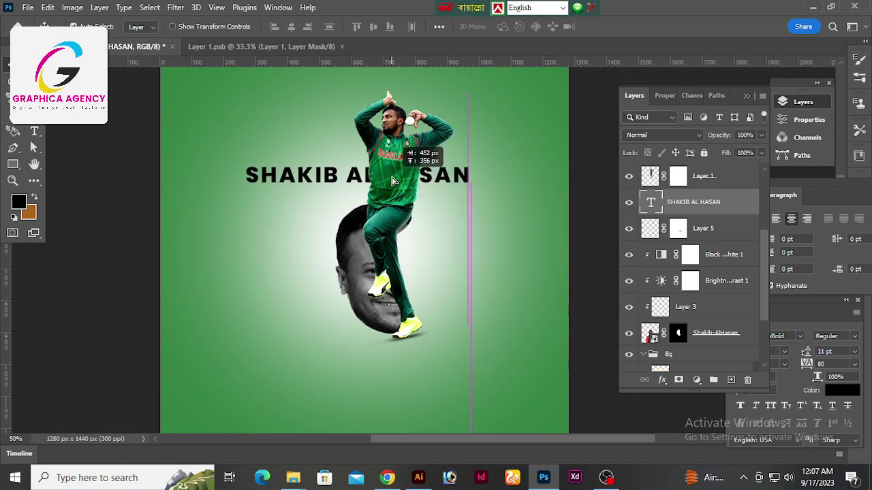
{"action": "key", "text": "ctrl+t"}
{"action": "left_click_drag", "start_coordinate": [485, 163], "coordinate": [417, 397]}
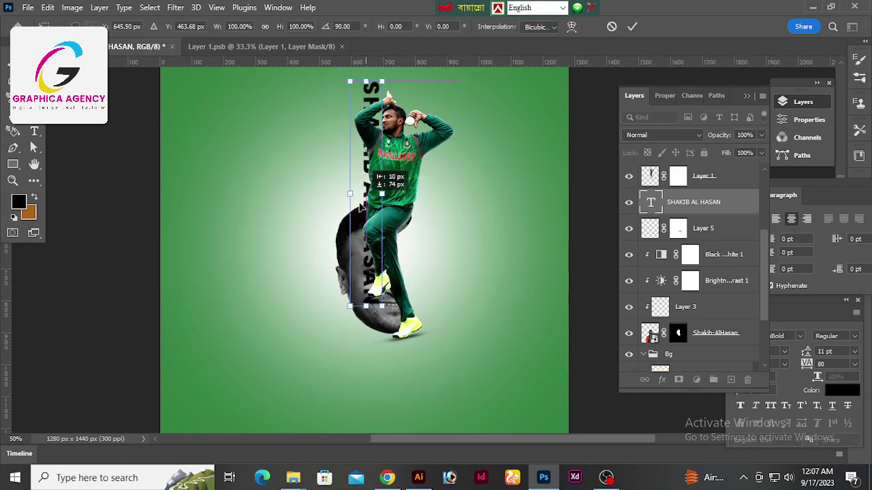
{"action": "left_click_drag", "start_coordinate": [378, 197], "coordinate": [392, 182]}
{"action": "left_click_drag", "start_coordinate": [396, 280], "coordinate": [422, 370]}
{"action": "left_click_drag", "start_coordinate": [400, 103], "coordinate": [398, 126]}
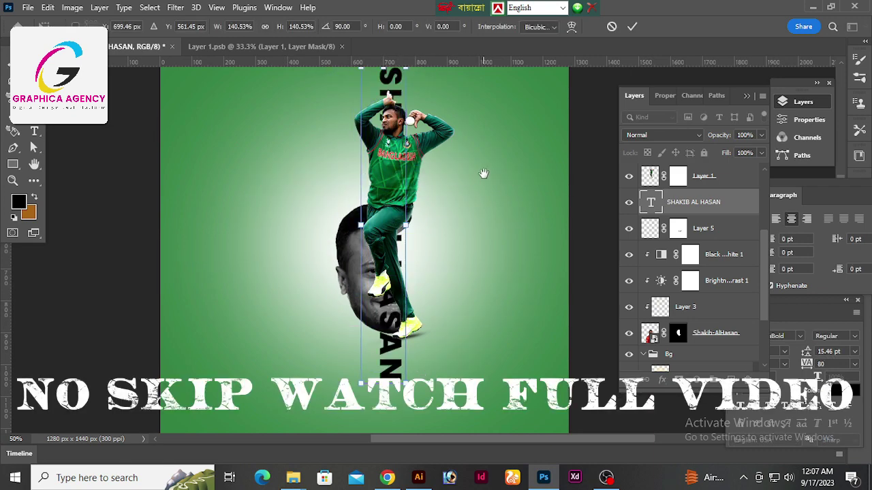
{"action": "key", "text": "Return"}
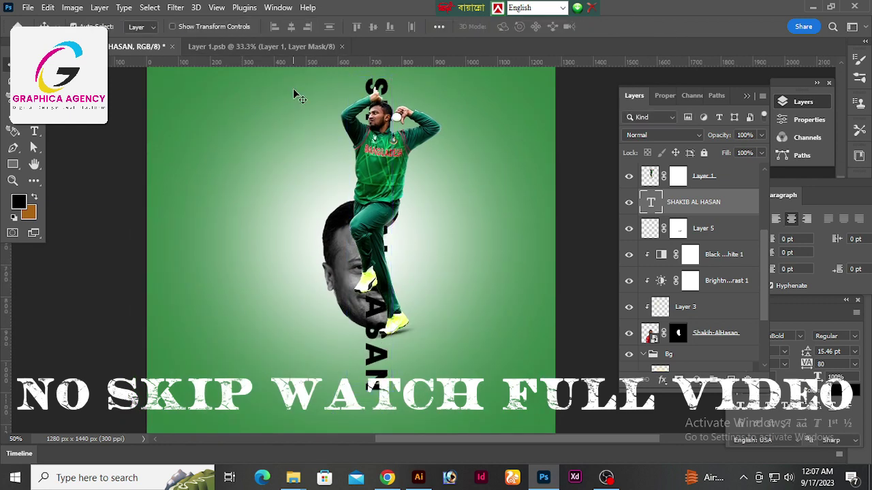
{"action": "double_click", "coordinate": [386, 90]}
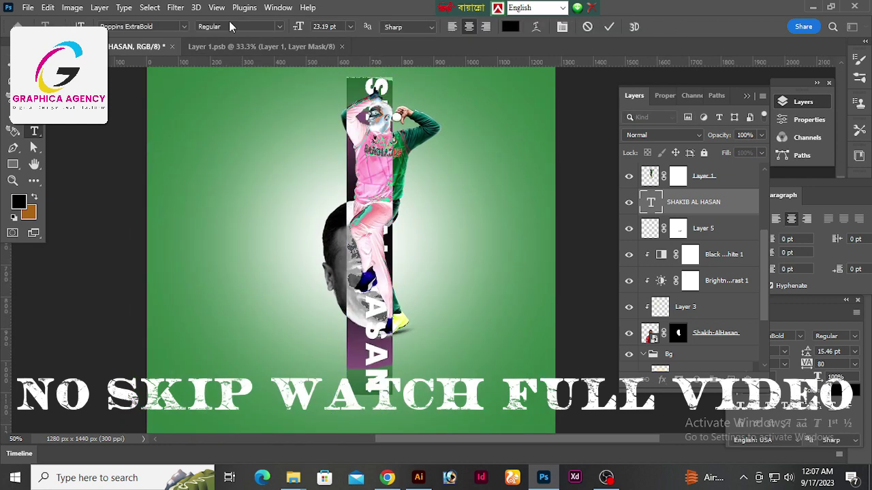
{"action": "left_click", "coordinate": [609, 27]}
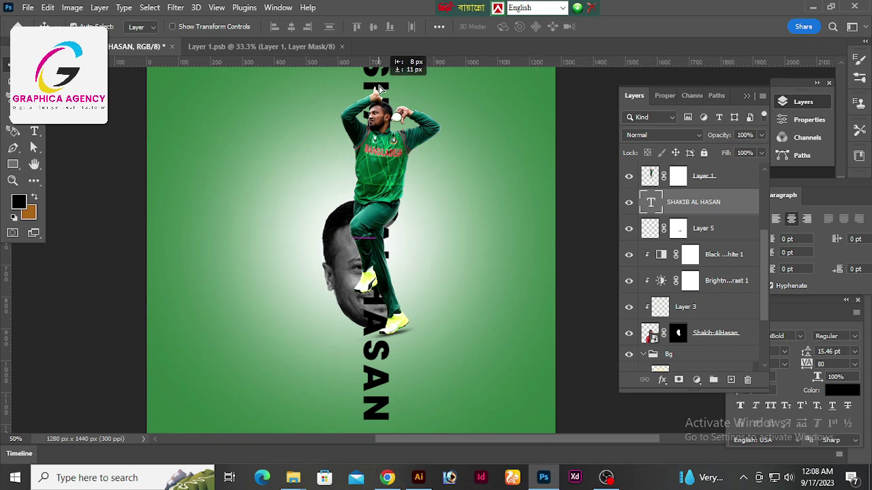
- Change the name text colour to white
{"action": "double_click", "coordinate": [650, 201]}
{"action": "left_click", "coordinate": [842, 390]}
{"action": "left_click", "coordinate": [535, 240]}
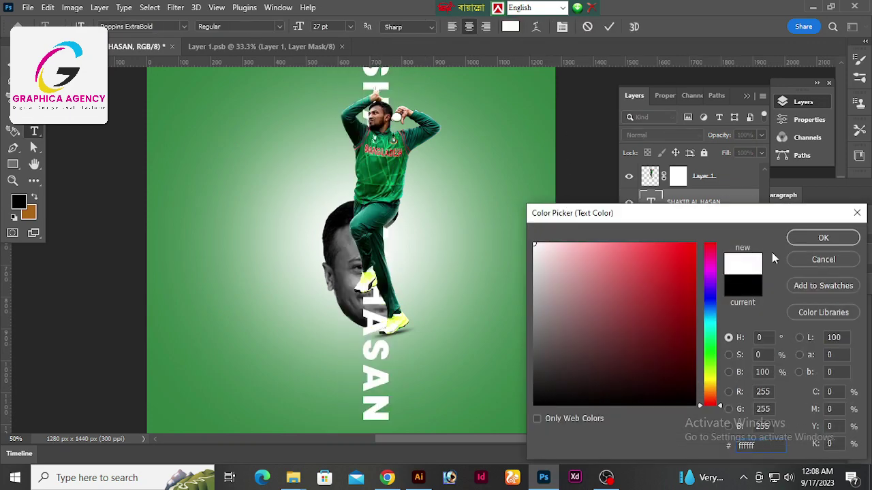
{"action": "left_click", "coordinate": [823, 236]}
{"action": "left_click", "coordinate": [608, 27]}
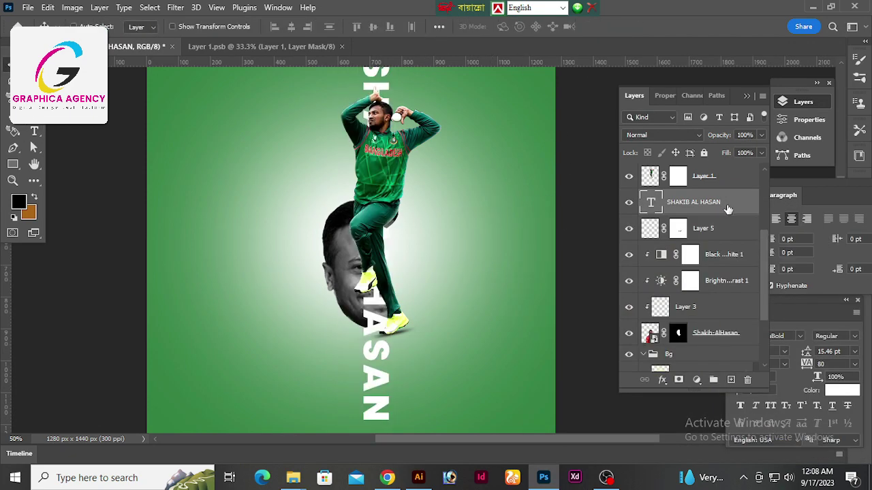
- Duplicate the name, move the copy above the player, clip it and add a Stroke outline
{"action": "key", "text": "ctrl+j"}
{"action": "key", "text": "ctrl+bracketright"}
{"action": "key", "text": "ctrl+alt+g"}
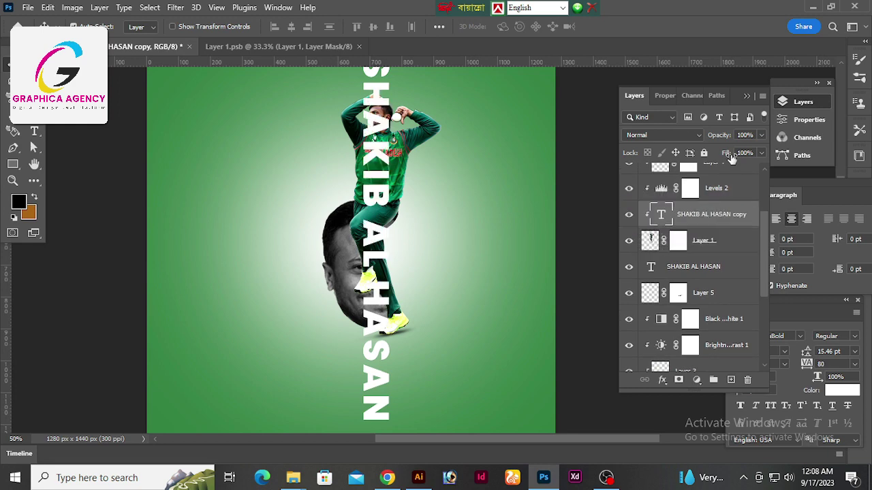
{"action": "left_click", "coordinate": [660, 379]}
{"action": "left_click", "coordinate": [681, 285]}
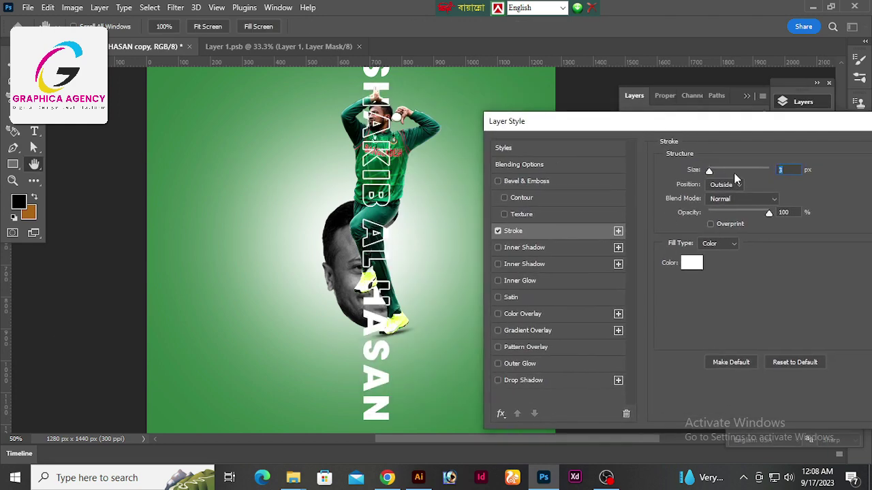
{"action": "key", "text": "Return"}
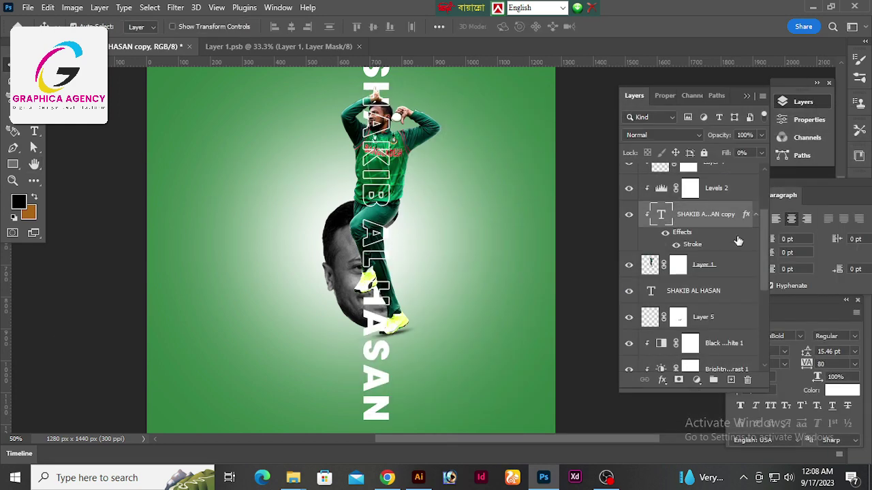
{"action": "left_click", "coordinate": [708, 291]}
{"action": "left_click", "coordinate": [662, 379]}
- Add a Drop Shadow to the original name text
{"action": "left_click", "coordinate": [703, 377]}
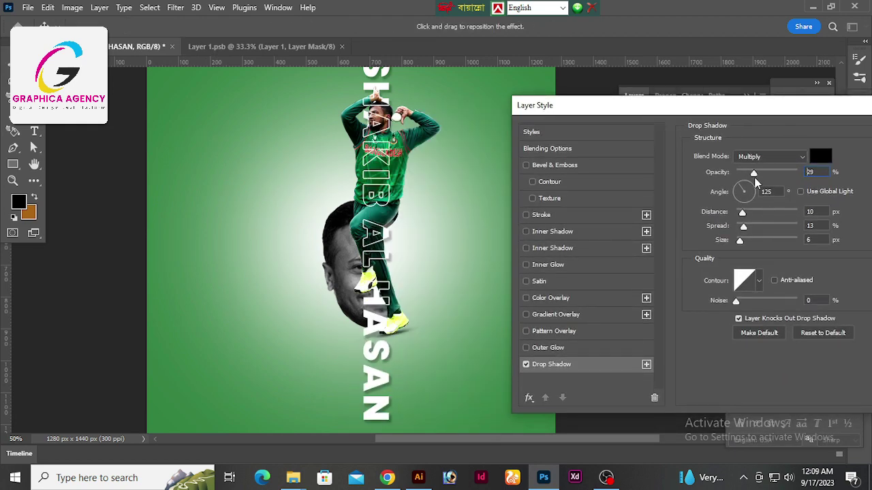
{"action": "key", "text": "Return"}
{"action": "key", "text": "ctrl+minus"}
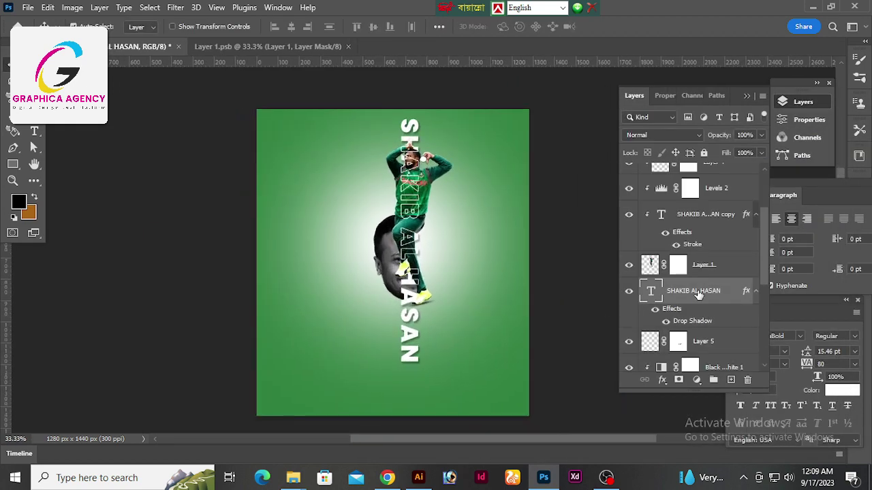
{"action": "left_click", "coordinate": [713, 216]}
- Shift the player's position on the poster and zoom in to 50%
{"action": "left_click_drag", "start_coordinate": [423, 132], "coordinate": [436, 181]}
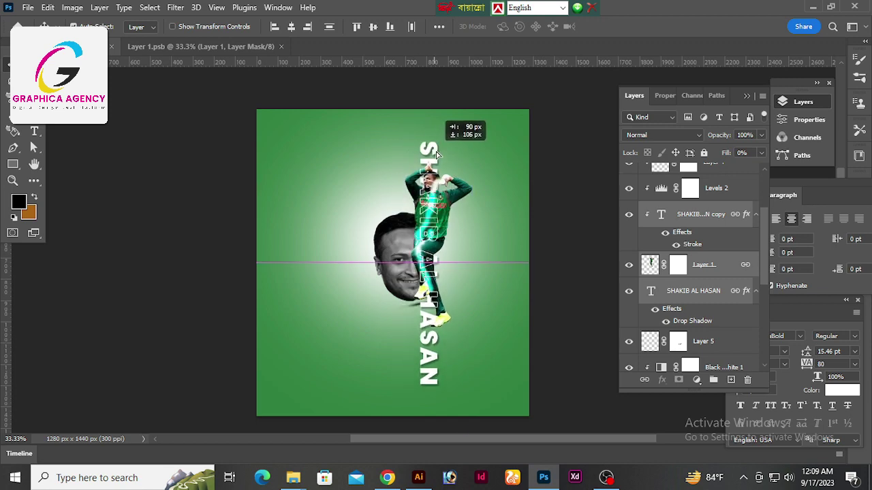
{"action": "key", "text": "ctrl+plus"}
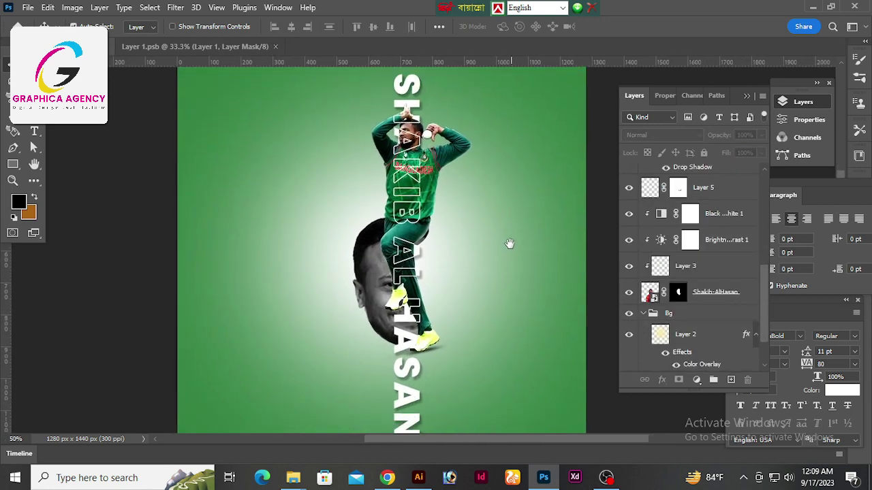
{"action": "left_click_drag", "start_coordinate": [516, 256], "coordinate": [531, 293]}
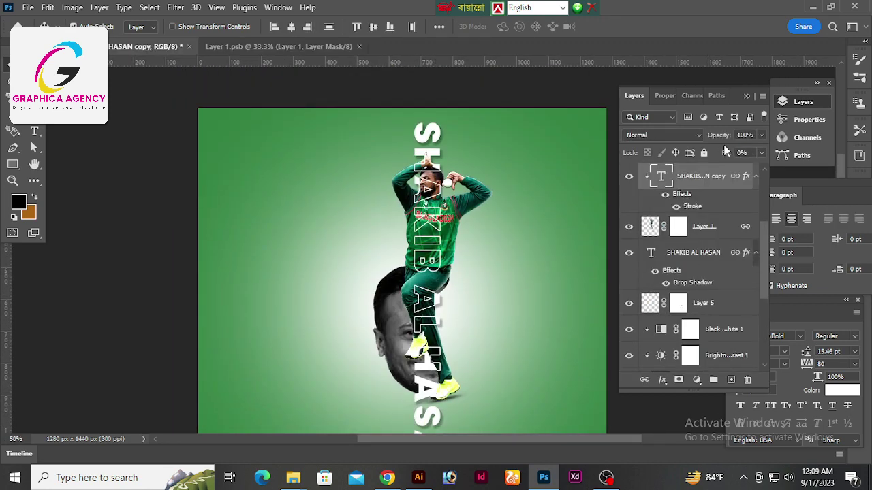
{"action": "scroll", "coordinate": [589, 238], "scroll_direction": "up", "scroll_amount": 3}
{"action": "scroll", "coordinate": [521, 145], "scroll_direction": "down", "scroll_amount": 3}
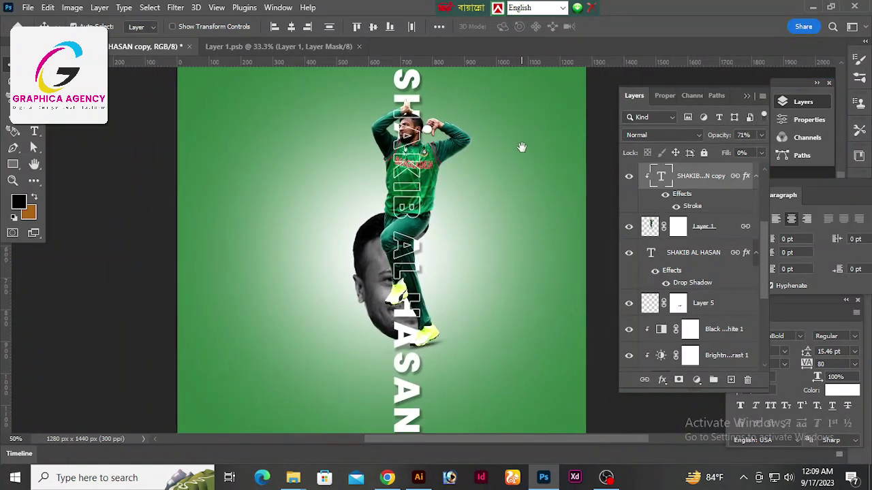
{"action": "scroll", "coordinate": [524, 205], "scroll_direction": "down", "scroll_amount": 2}
{"action": "scroll", "coordinate": [491, 291], "scroll_direction": "down", "scroll_amount": 2}
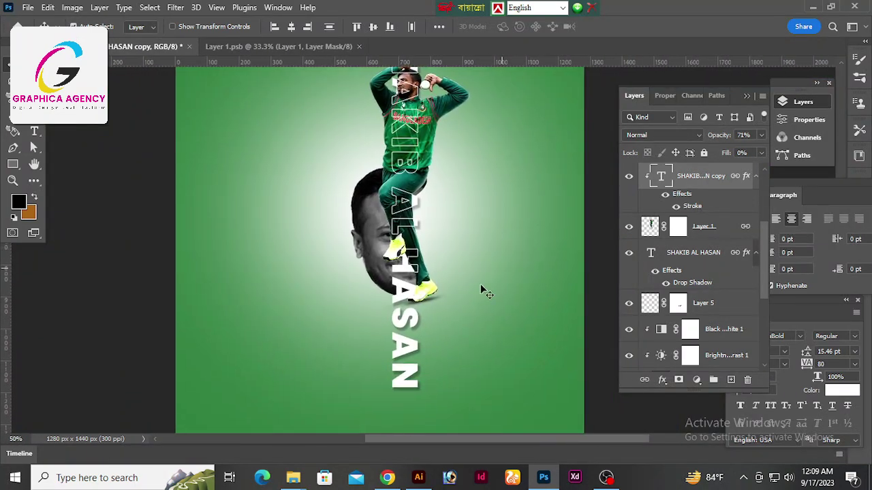
{"action": "scroll", "coordinate": [674, 324], "scroll_direction": "down", "scroll_amount": 2}
- Move the Shakib-AlHasan layer above the name text and set the outlined copy to 71% opacity
{"action": "left_click_drag", "start_coordinate": [681, 368], "coordinate": [689, 344]}
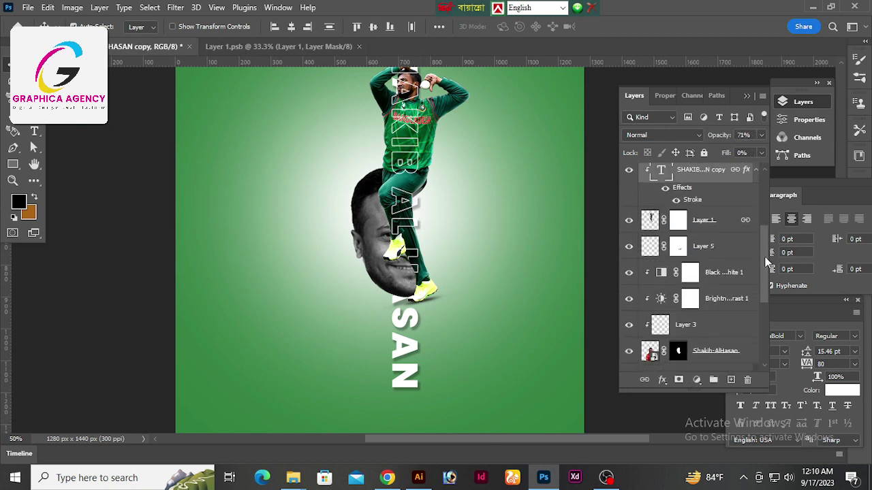
{"action": "scroll", "coordinate": [761, 268], "scroll_direction": "down", "scroll_amount": 1}
{"action": "scroll", "coordinate": [761, 267], "scroll_direction": "up", "scroll_amount": 2}
{"action": "scroll", "coordinate": [522, 259], "scroll_direction": "down", "scroll_amount": 2}
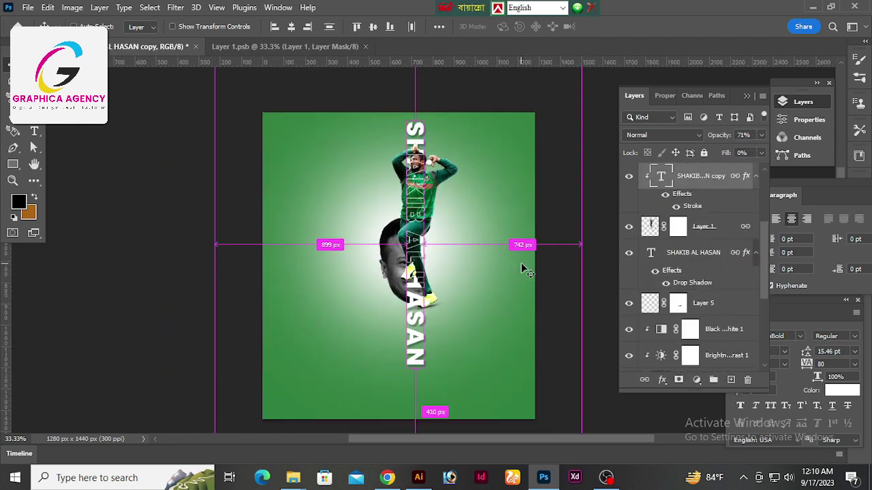
{"action": "scroll", "coordinate": [516, 260], "scroll_direction": "up", "scroll_amount": 5}
{"action": "scroll", "coordinate": [516, 232], "scroll_direction": "down", "scroll_amount": 3}
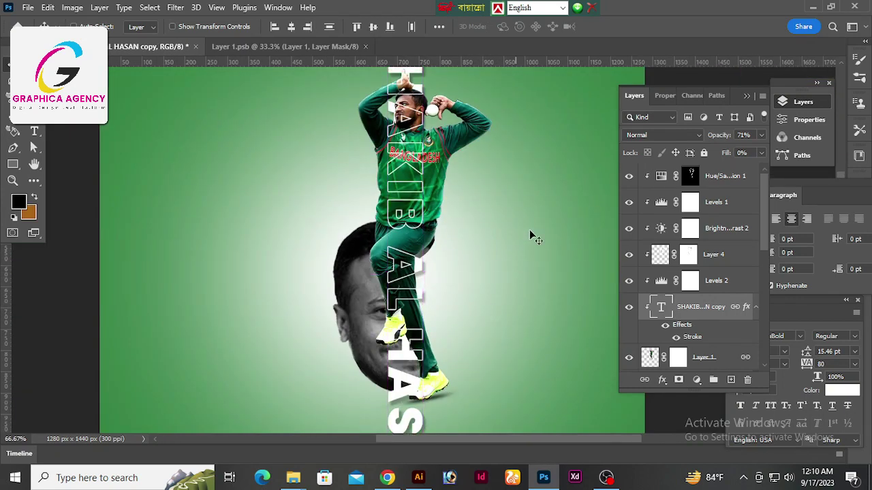
{"action": "scroll", "coordinate": [524, 231], "scroll_direction": "up", "scroll_amount": 3}
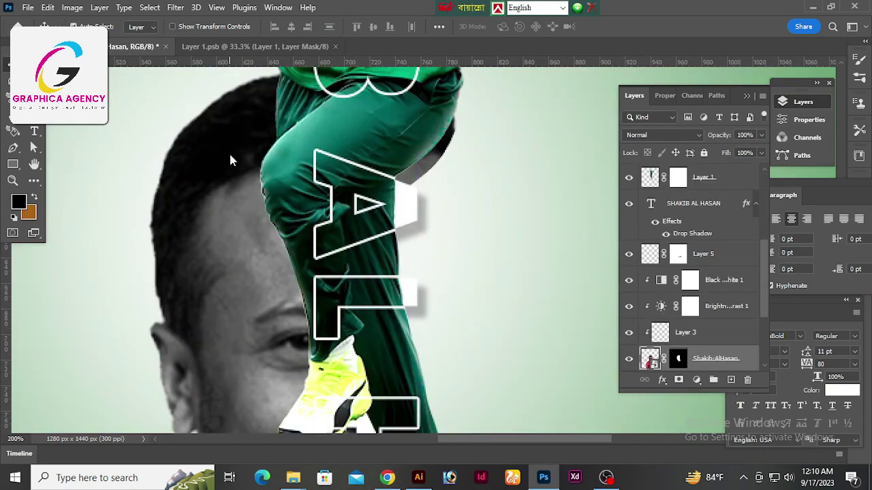
{"action": "scroll", "coordinate": [451, 273], "scroll_direction": "down", "scroll_amount": 1}
{"action": "scroll", "coordinate": [468, 253], "scroll_direction": "down", "scroll_amount": 2}
{"action": "scroll", "coordinate": [476, 331], "scroll_direction": "down", "scroll_amount": 1}
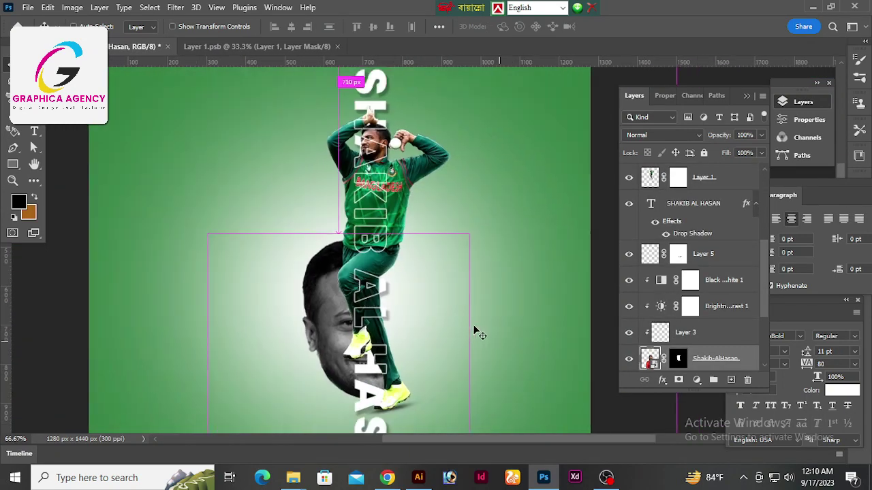
{"action": "scroll", "coordinate": [596, 258], "scroll_direction": "down", "scroll_amount": 1}
{"action": "scroll", "coordinate": [723, 234], "scroll_direction": "down", "scroll_amount": 2}
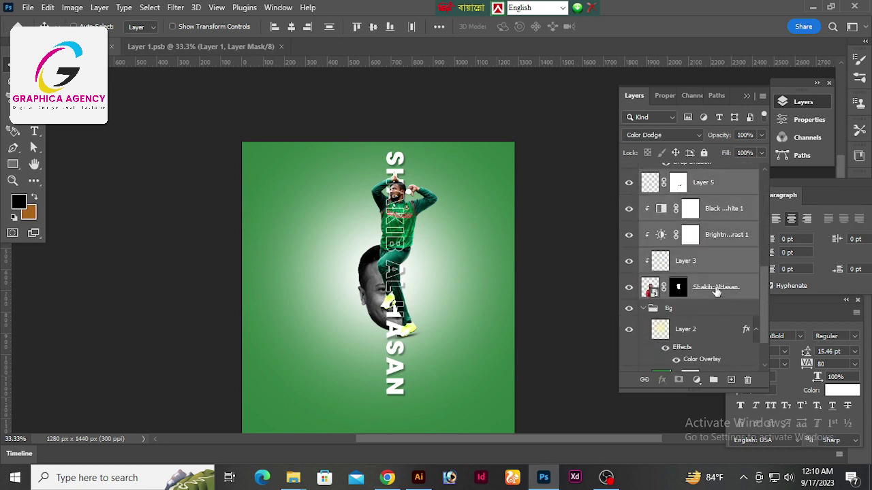
- In Camera Raw, set Temperature to -8 and Exposure to +0.15, and slightly reduce Dehaze
{"action": "scroll", "coordinate": [723, 234], "scroll_direction": "up", "scroll_amount": 5}
{"action": "left_click", "coordinate": [175, 8]}
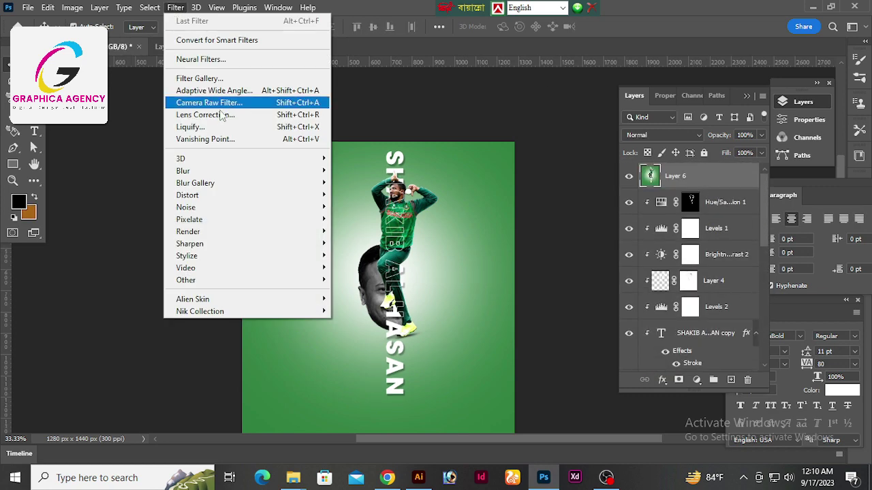
{"action": "left_click", "coordinate": [253, 104]}
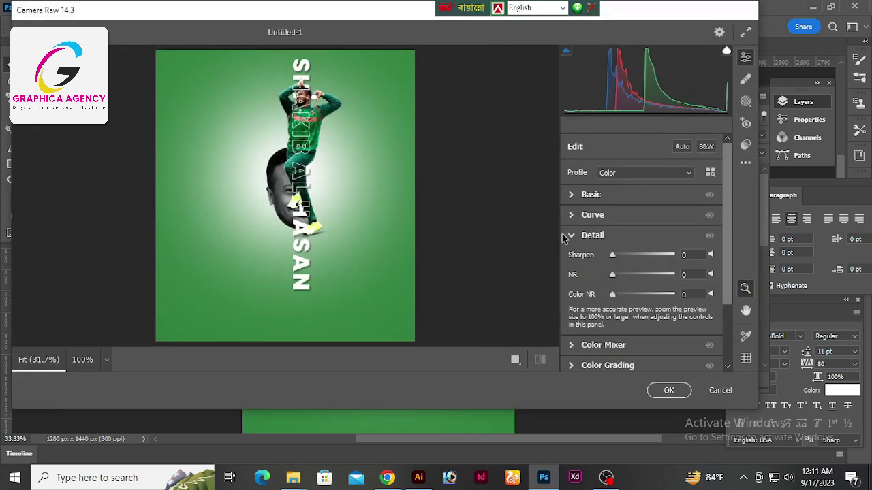
{"action": "left_click", "coordinate": [573, 195]}
{"action": "left_click", "coordinate": [396, 177]}
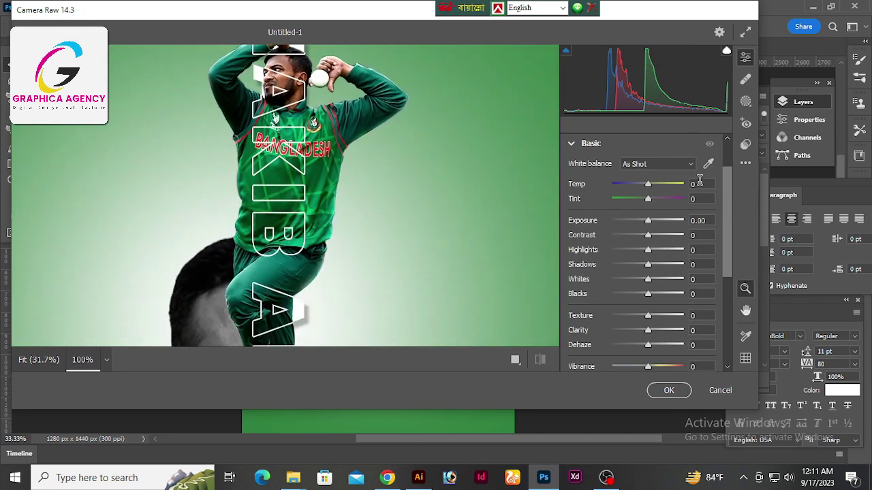
{"action": "left_click_drag", "start_coordinate": [647, 184], "coordinate": [643, 200]}
{"action": "mouse_move", "coordinate": [647, 220]}
{"action": "left_mouse_down"}
{"action": "mouse_move", "coordinate": [643, 265]}
{"action": "mouse_move", "coordinate": [660, 284]}
{"action": "mouse_move", "coordinate": [642, 298]}
{"action": "left_mouse_up"}
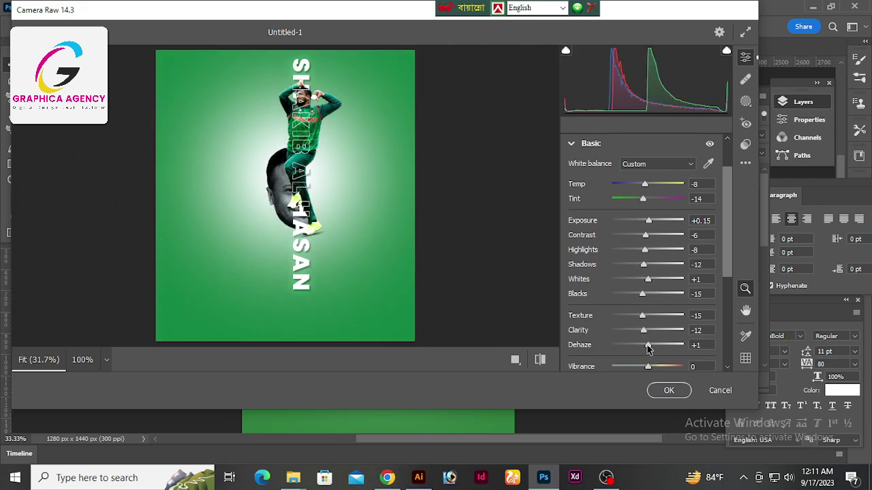
{"action": "left_click_drag", "start_coordinate": [647, 349], "coordinate": [647, 348]}
- Raise Vibrance to +12, set Sharpening 19 with noise reduction, and apply
{"action": "scroll", "coordinate": [726, 265], "scroll_direction": "down", "scroll_amount": 3}
{"action": "left_click_drag", "start_coordinate": [648, 269], "coordinate": [662, 271]}
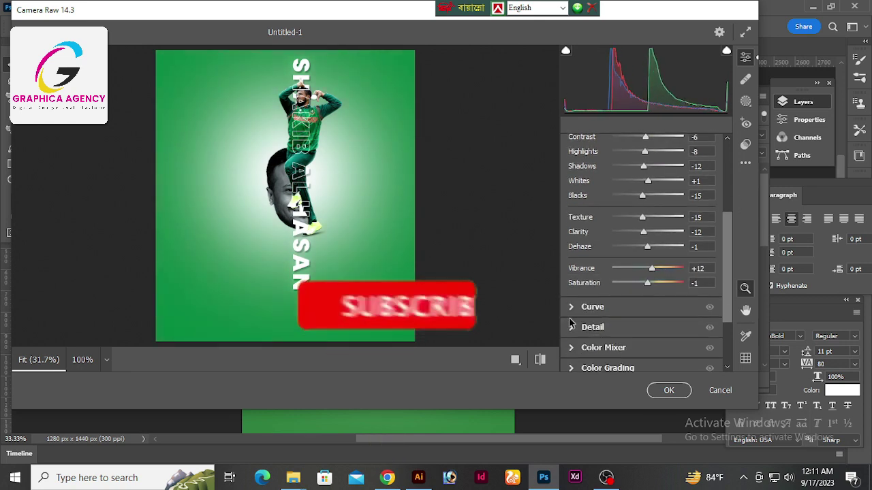
{"action": "left_click", "coordinate": [592, 326]}
{"action": "mouse_move", "coordinate": [646, 255]}
{"action": "left_mouse_down"}
{"action": "mouse_move", "coordinate": [620, 255]}
{"action": "mouse_move", "coordinate": [620, 274]}
{"action": "mouse_move", "coordinate": [655, 294]}
{"action": "left_mouse_up"}
{"action": "left_click", "coordinate": [669, 390]}
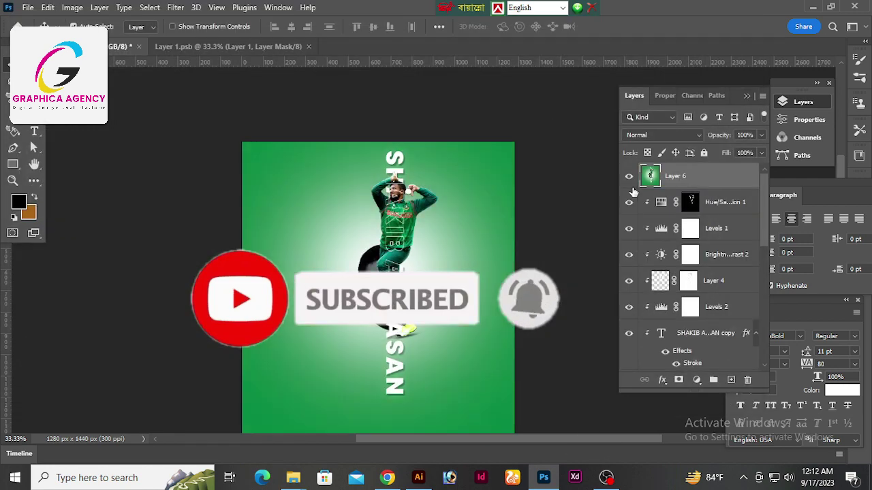
- Launch Color Efex Pro 4 and apply Cross Balance with the Tungsten To Daylight (1) preset
{"action": "left_click", "coordinate": [175, 8]}
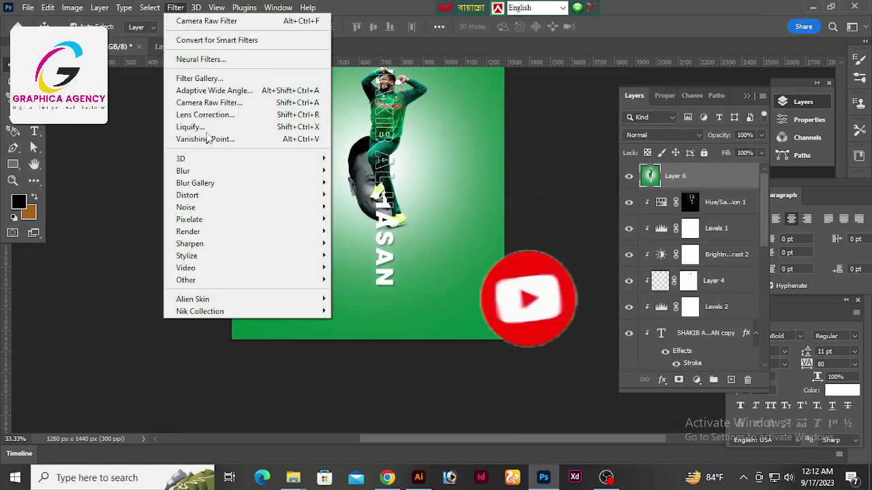
{"action": "left_click", "coordinate": [394, 318]}
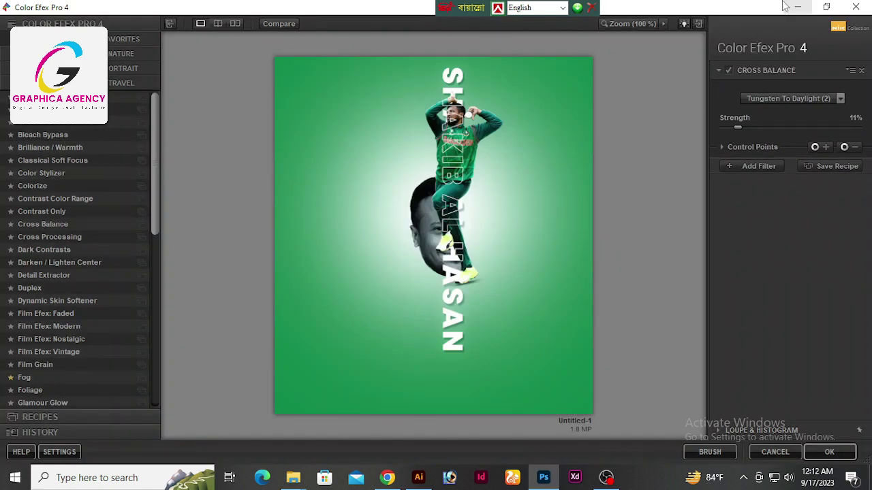
{"action": "left_click", "coordinate": [824, 99]}
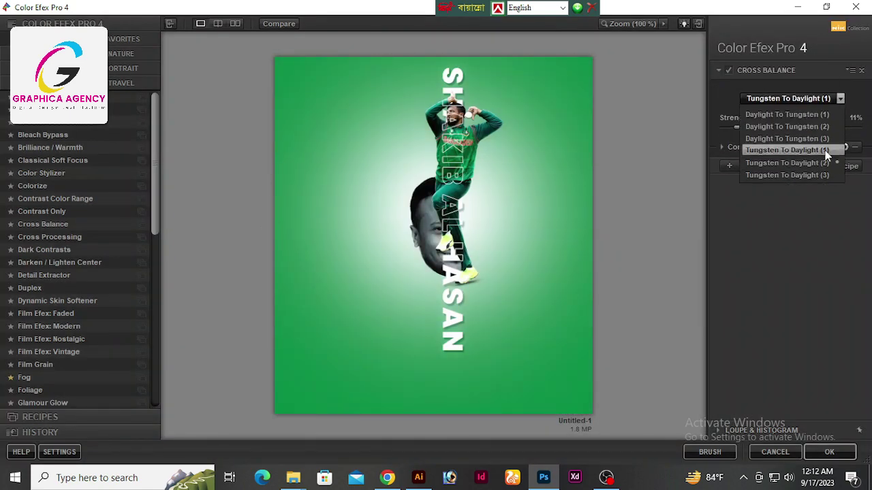
{"action": "left_click", "coordinate": [826, 153]}
- Try the Cross Processing and Vignette: Lens filters, then remove both
{"action": "left_click", "coordinate": [68, 236]}
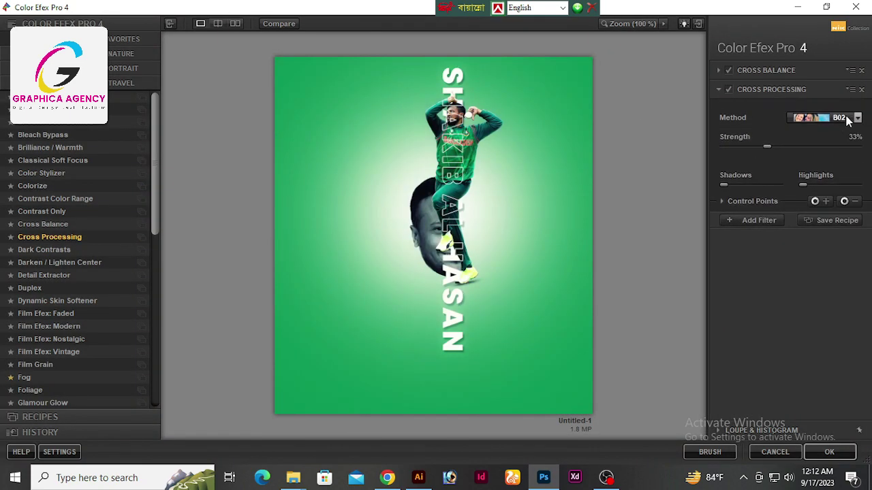
{"action": "left_click", "coordinate": [857, 117]}
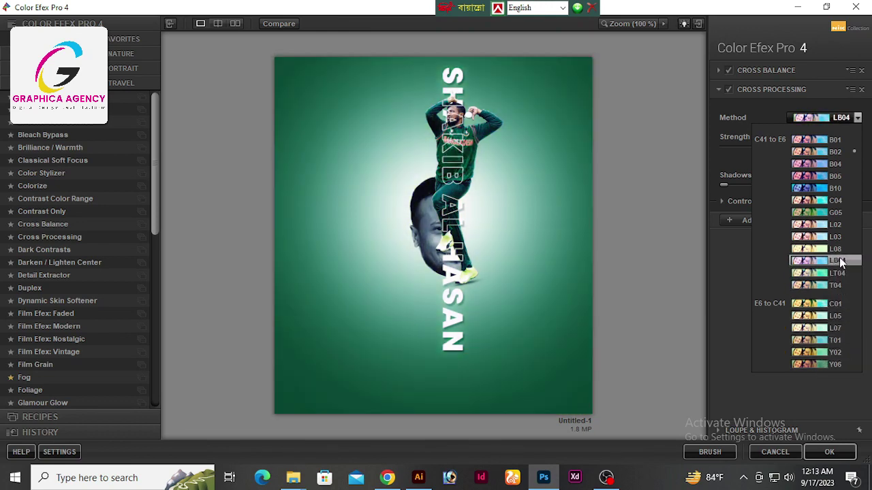
{"action": "left_click", "coordinate": [861, 89]}
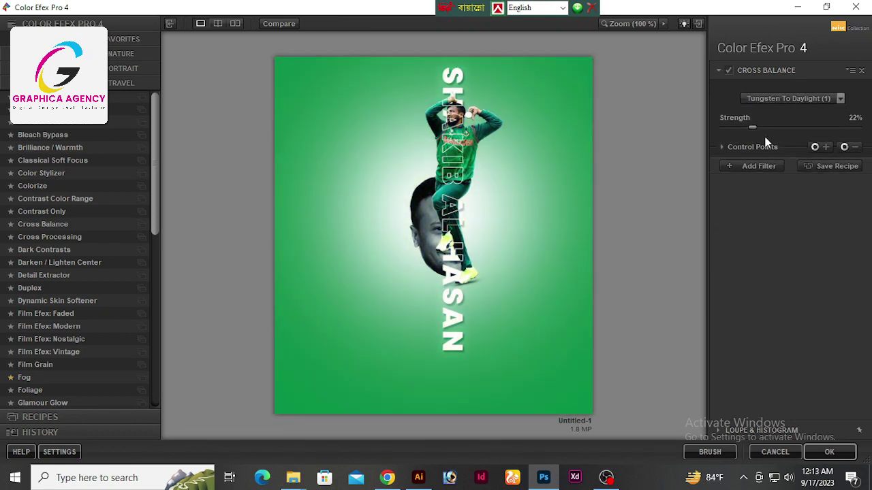
{"action": "mouse_move", "coordinate": [155, 163]}
{"action": "left_mouse_down"}
{"action": "mouse_move", "coordinate": [156, 297]}
{"action": "mouse_move", "coordinate": [68, 385]}
{"action": "left_mouse_up"}
{"action": "left_click", "coordinate": [68, 389]}
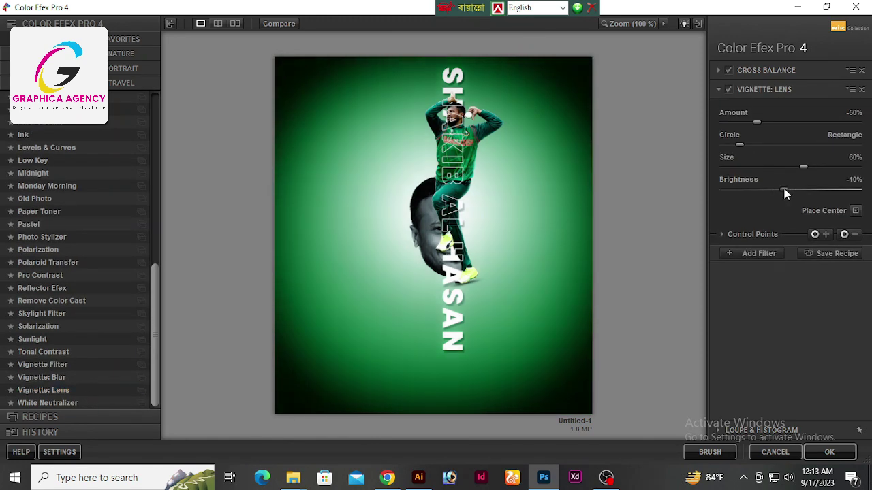
{"action": "left_click_drag", "start_coordinate": [784, 190], "coordinate": [815, 188]}
{"action": "left_click", "coordinate": [860, 89]}
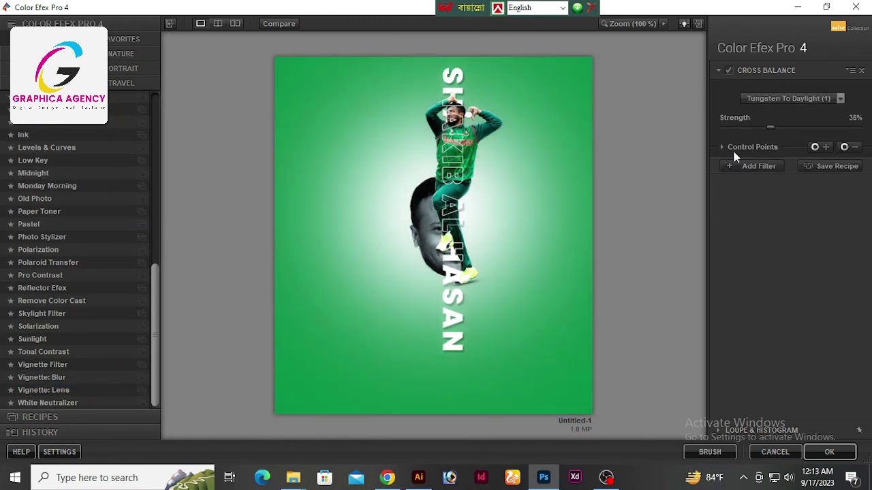